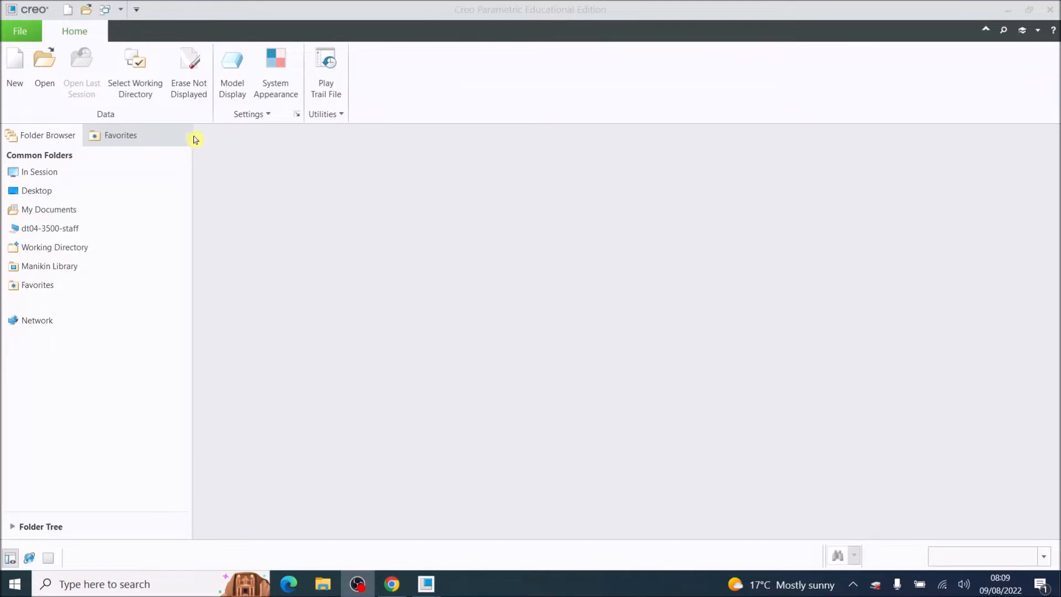
Set the working directory to the Tablet Stand folder inside Desktop > Creo 8
left_click(135, 82)
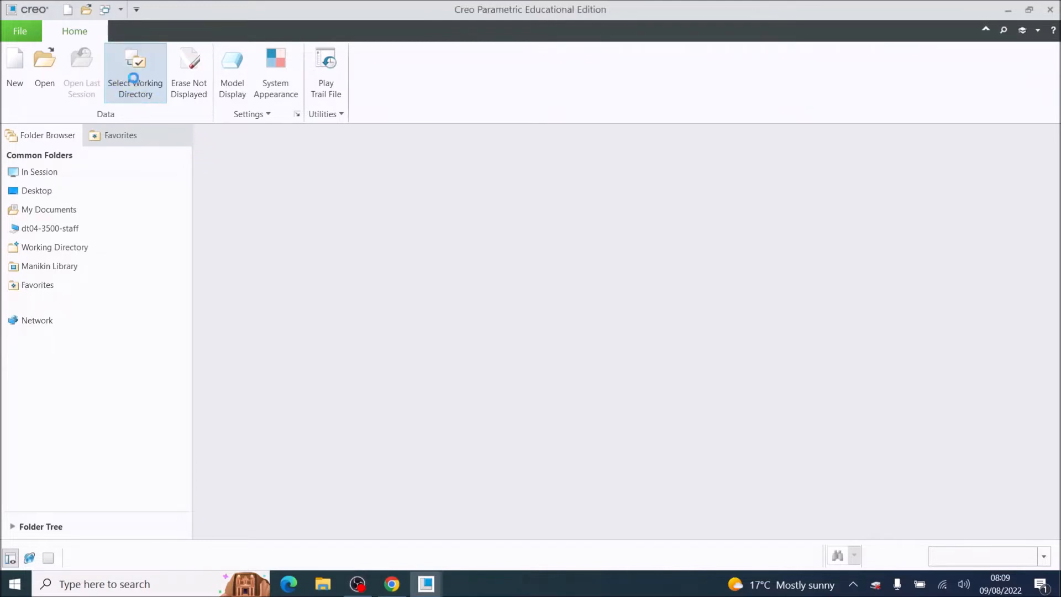
left_click(135, 82)
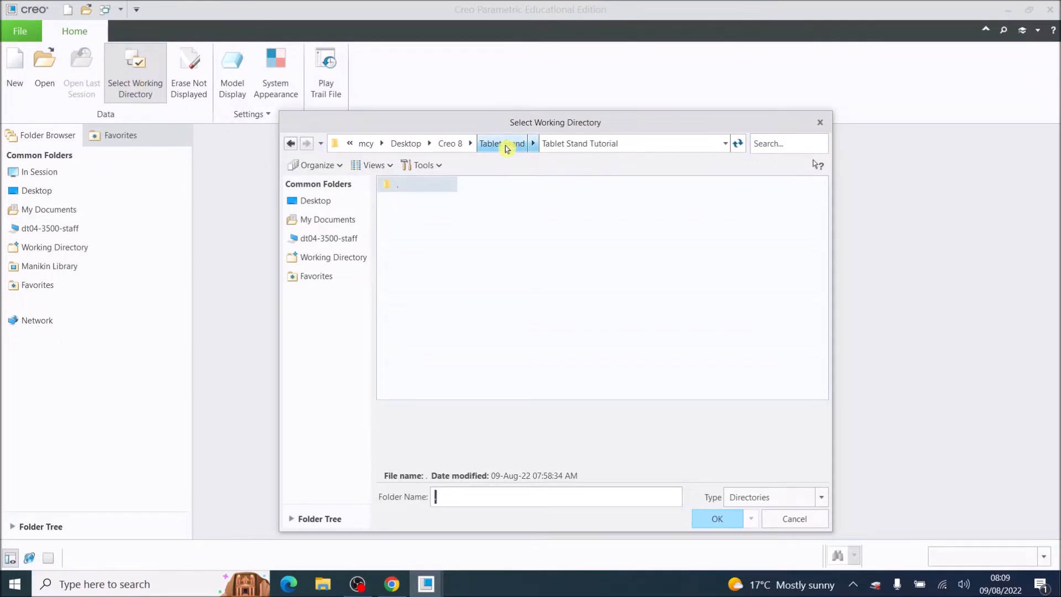
left_click(507, 148)
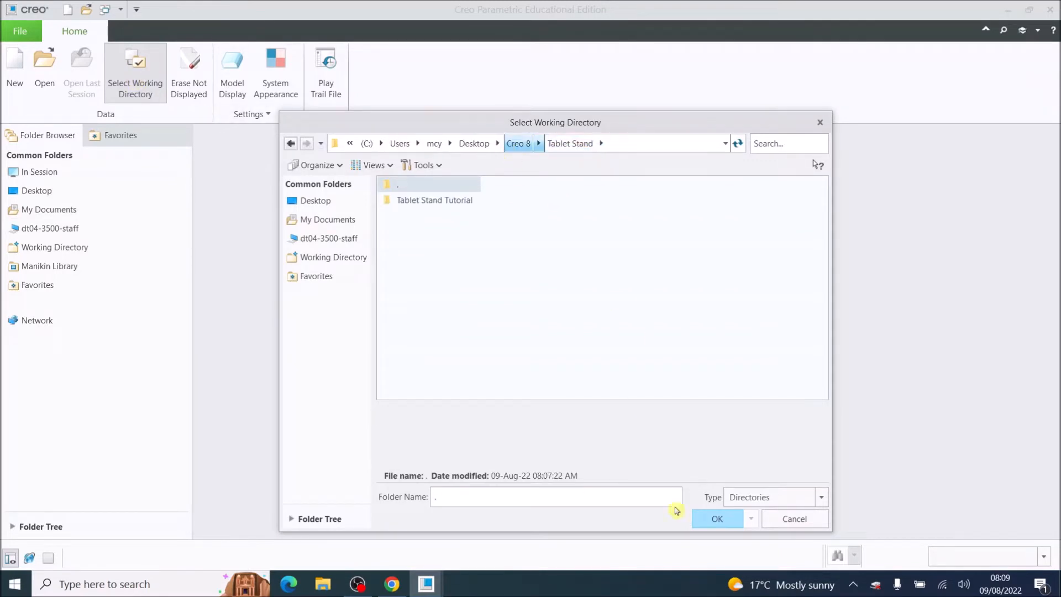
left_click(720, 521)
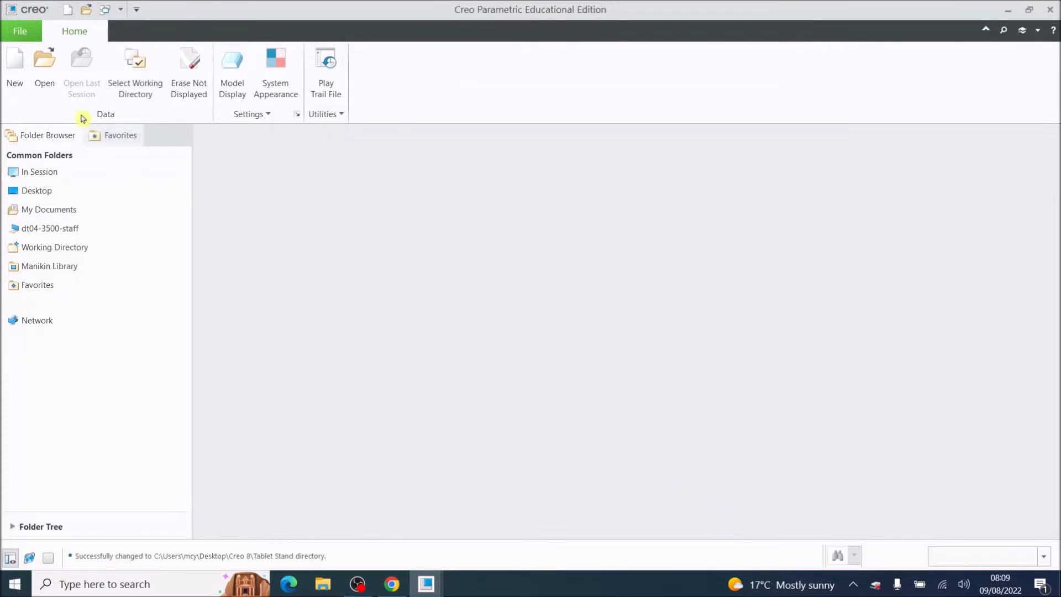
Open the part arm1.prt from the working directory
left_click(46, 63)
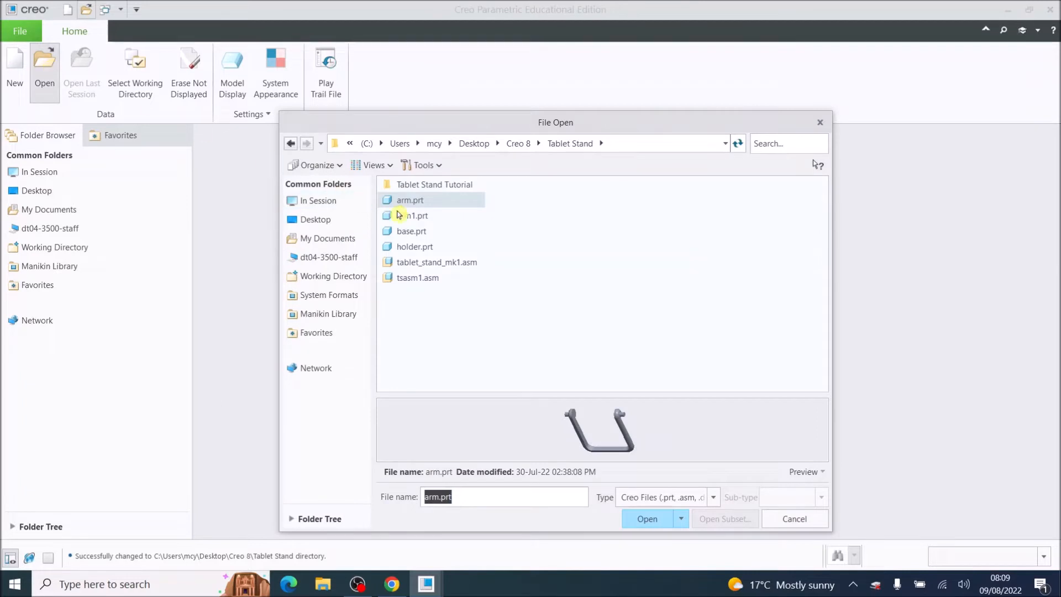
mouse_move(390, 203)
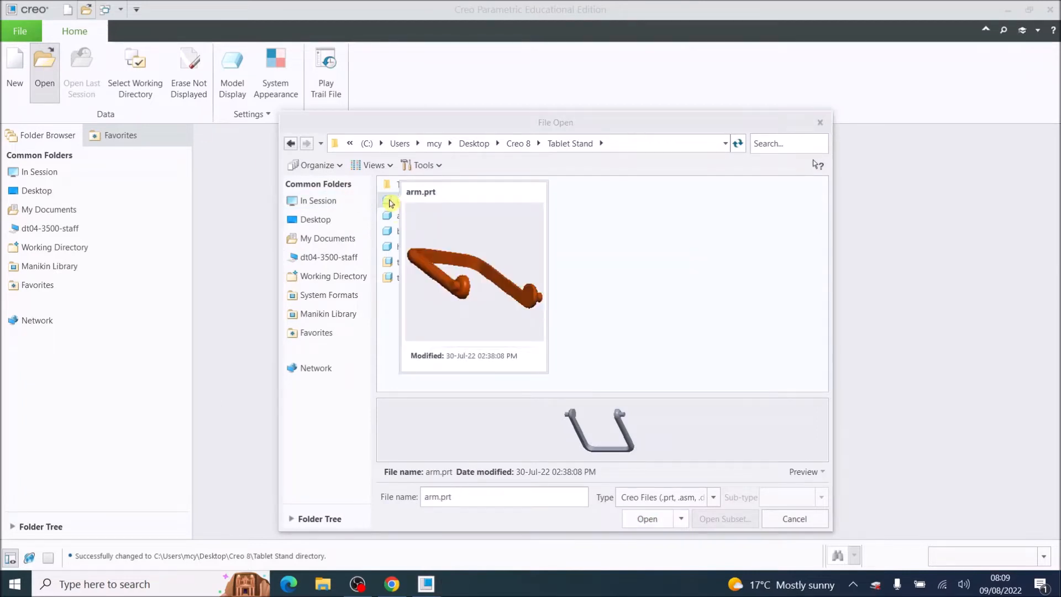
double_click(391, 218)
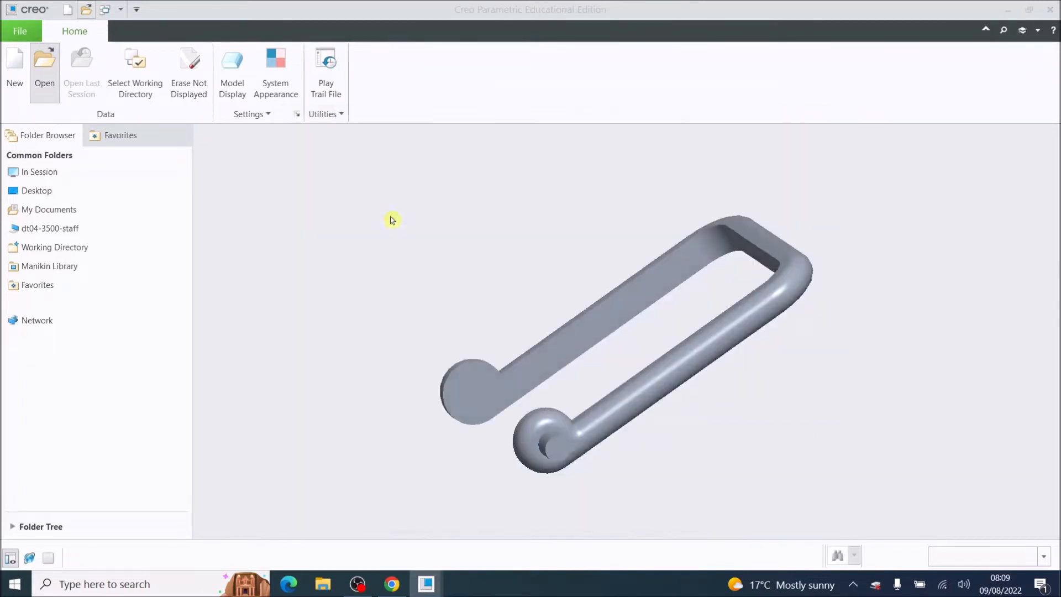
middle_click_drag(770, 337, 694, 305)
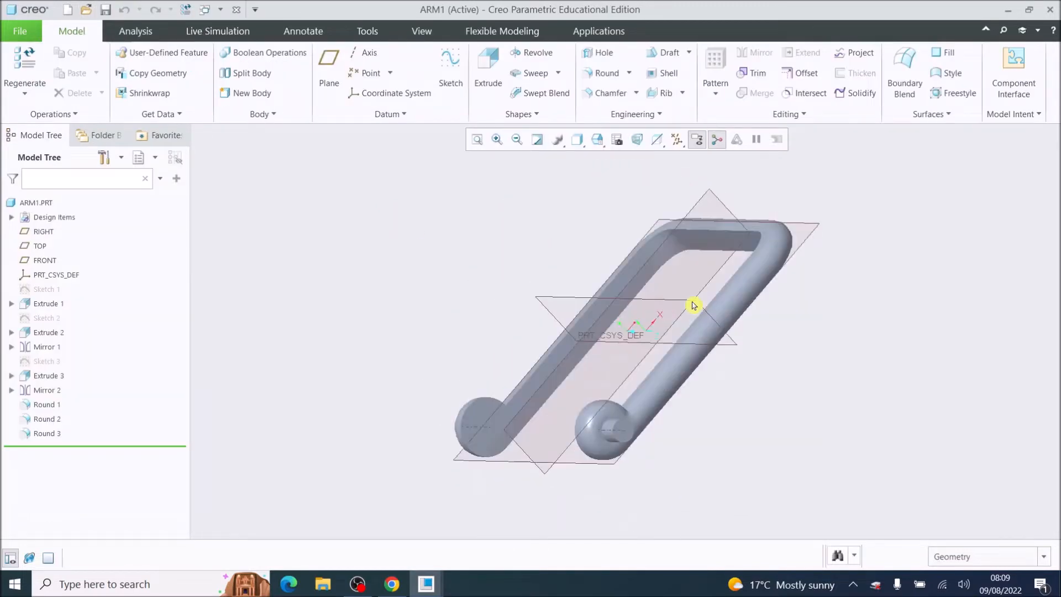
Examine the available appearances, including the std-metals.dmt library and the editor for defining more appearances
left_click(422, 34)
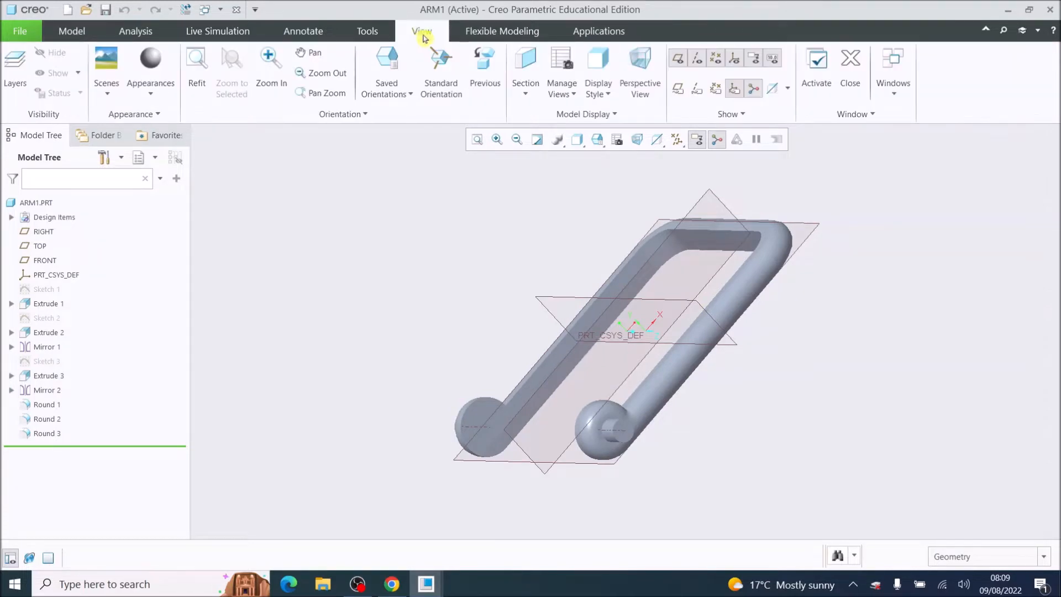
left_click(153, 97)
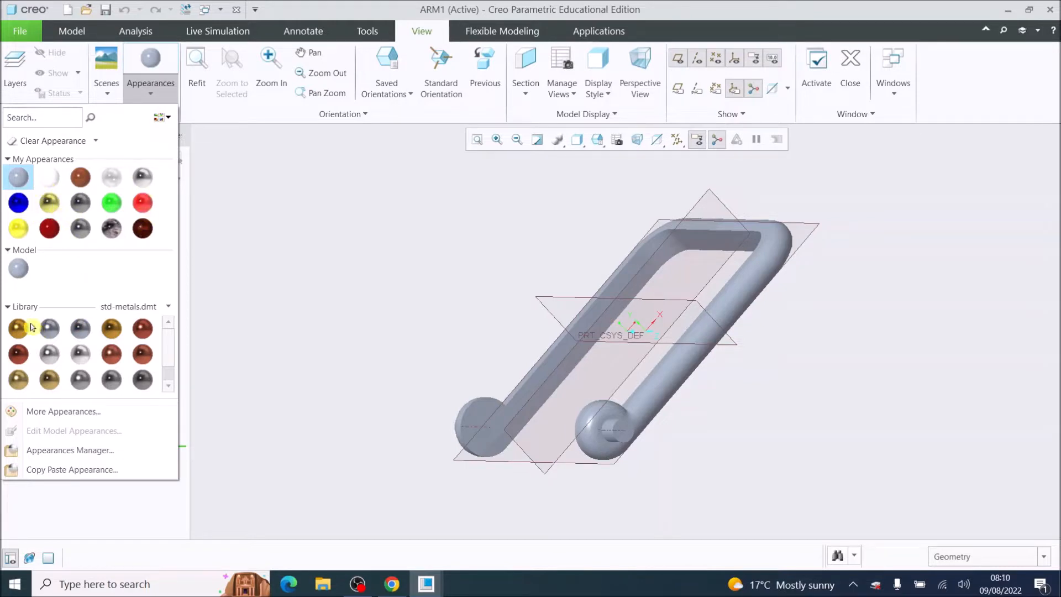
left_click(9, 308)
left_click(9, 308)
scroll(161, 365, "down", 1)
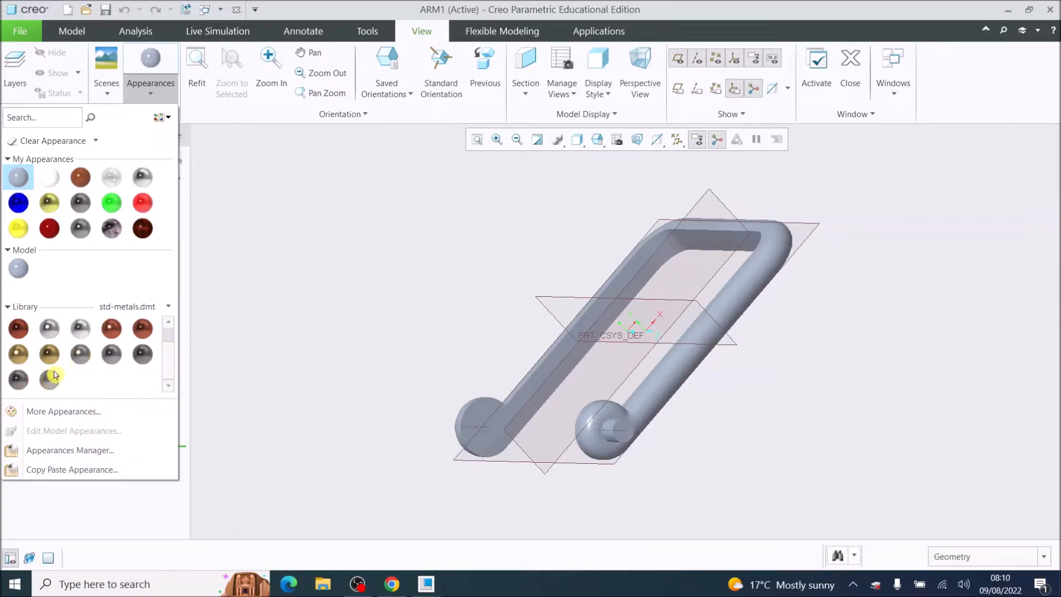
left_click(65, 411)
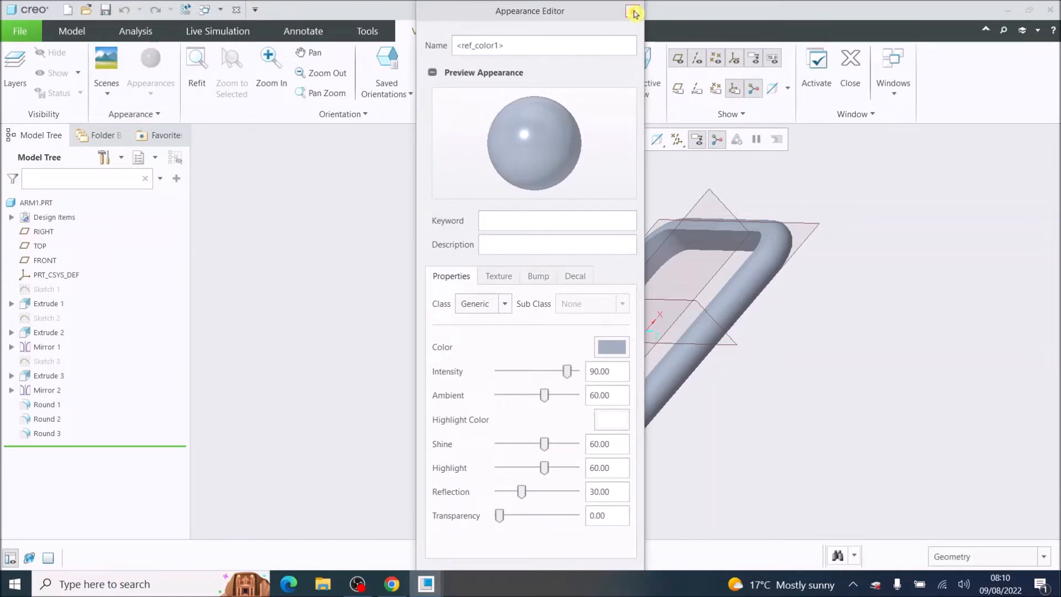
left_click(635, 13)
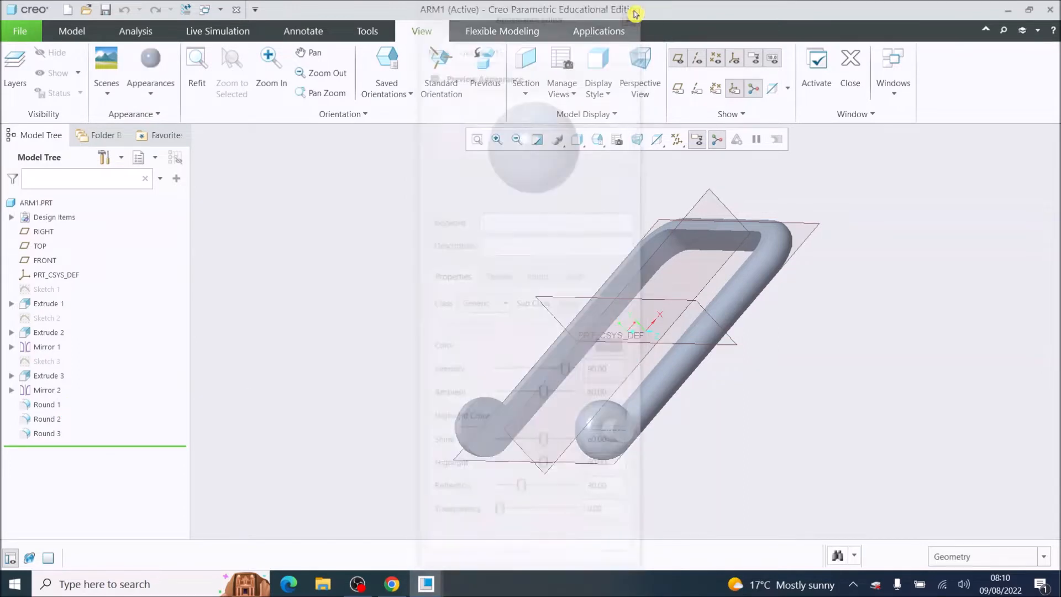
Apply the dark red ptc-plastic-red appearance to the whole ARM1 part
left_click(151, 89)
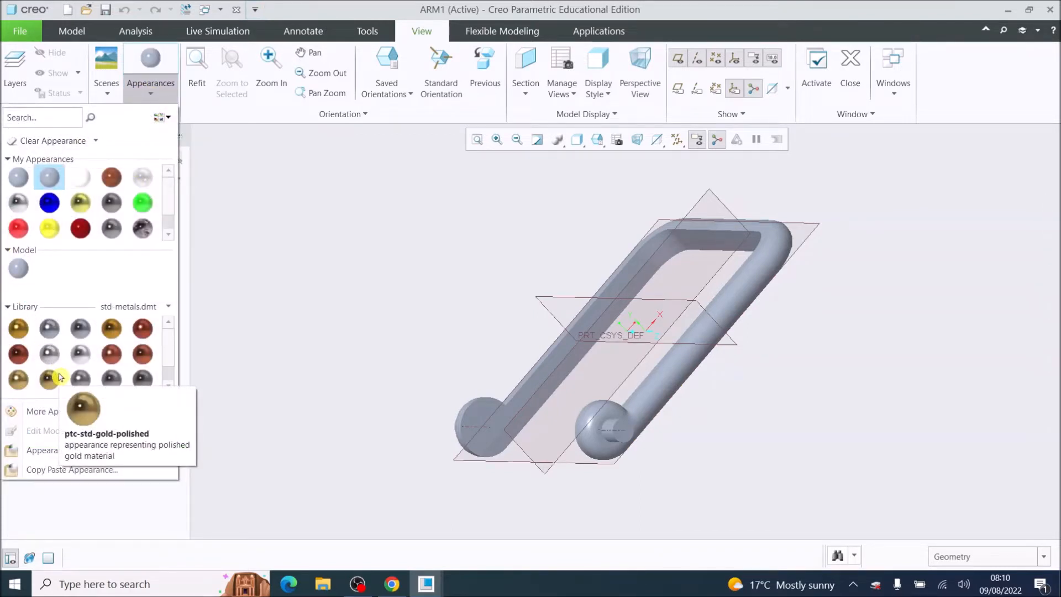
left_click(81, 228)
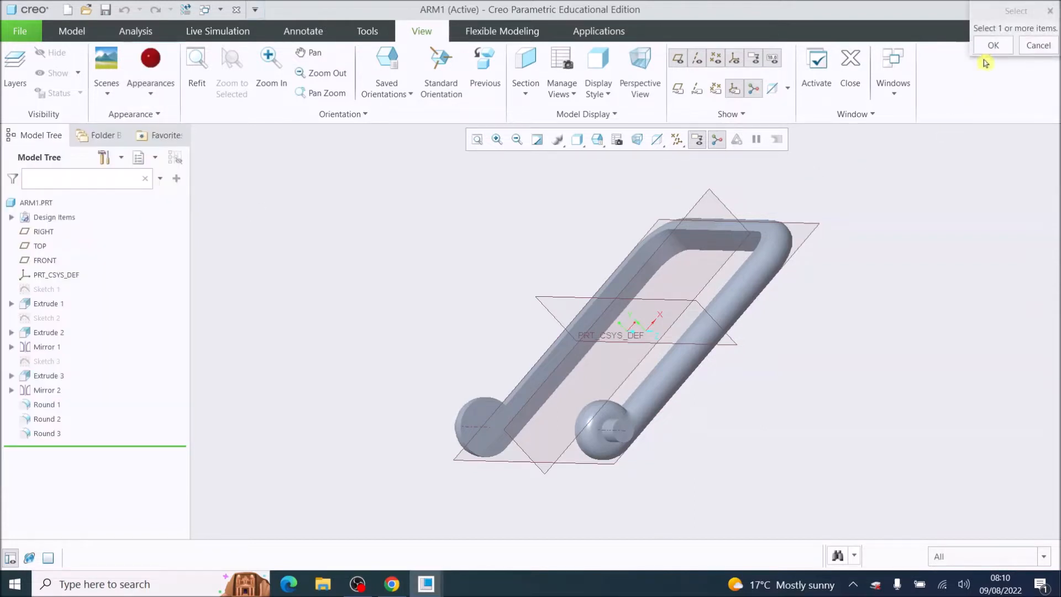
left_click(781, 237)
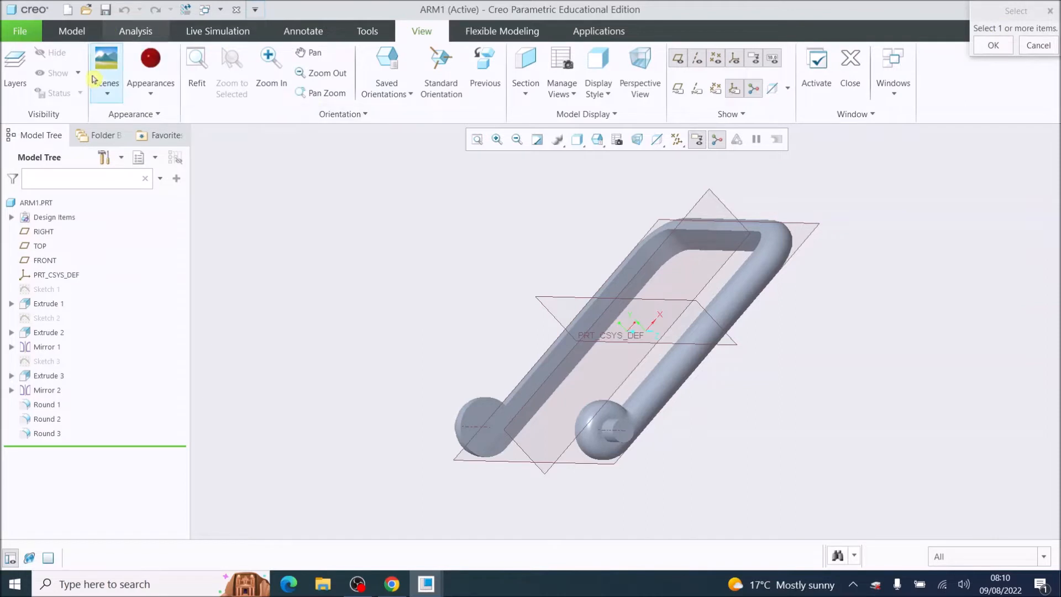
left_click(44, 204)
left_click(44, 204)
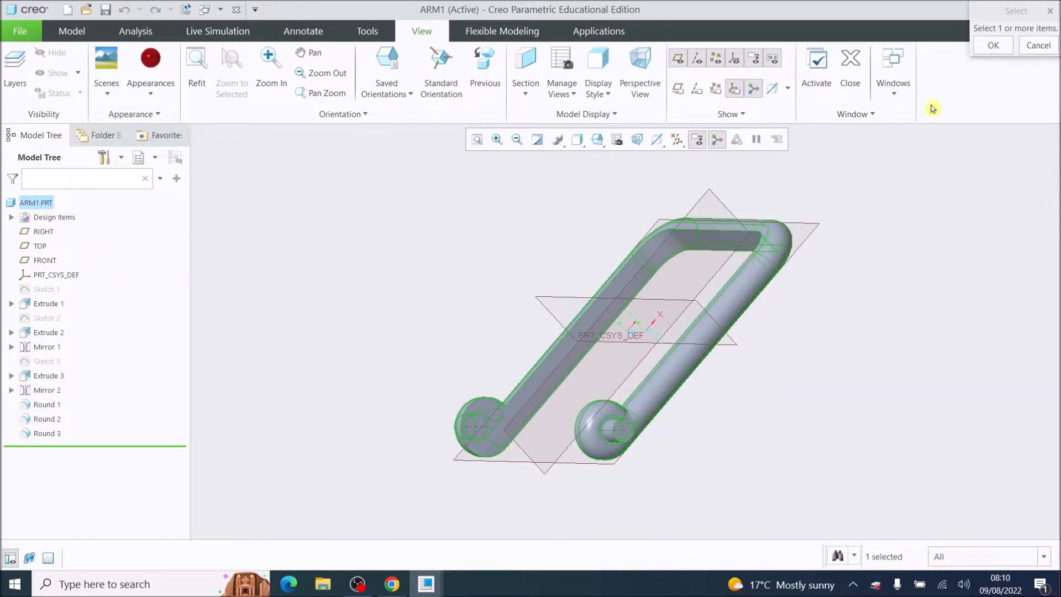
left_click(994, 46)
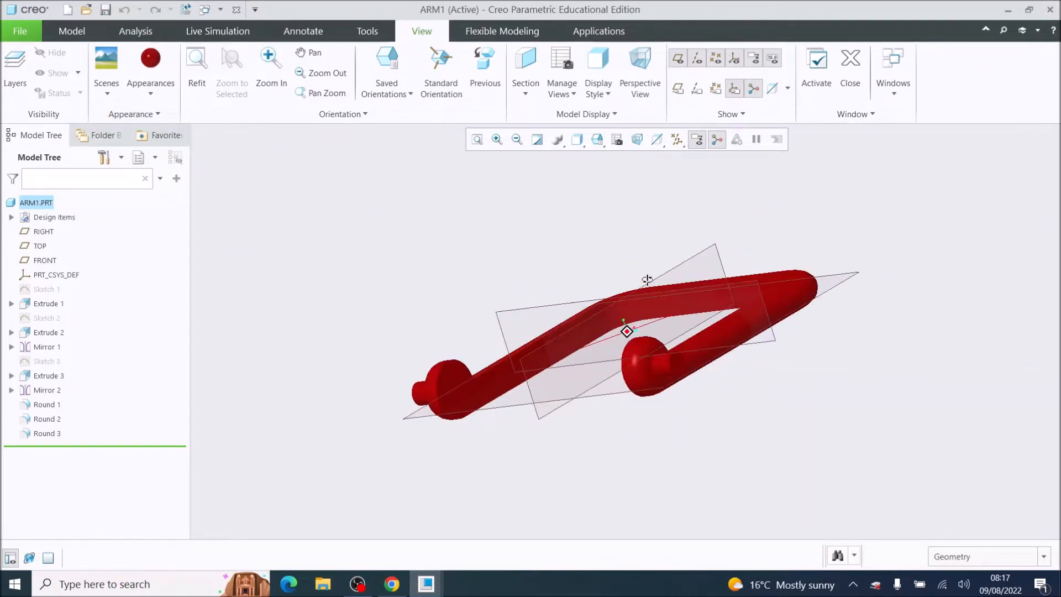
middle_click_drag(647, 279, 633, 298)
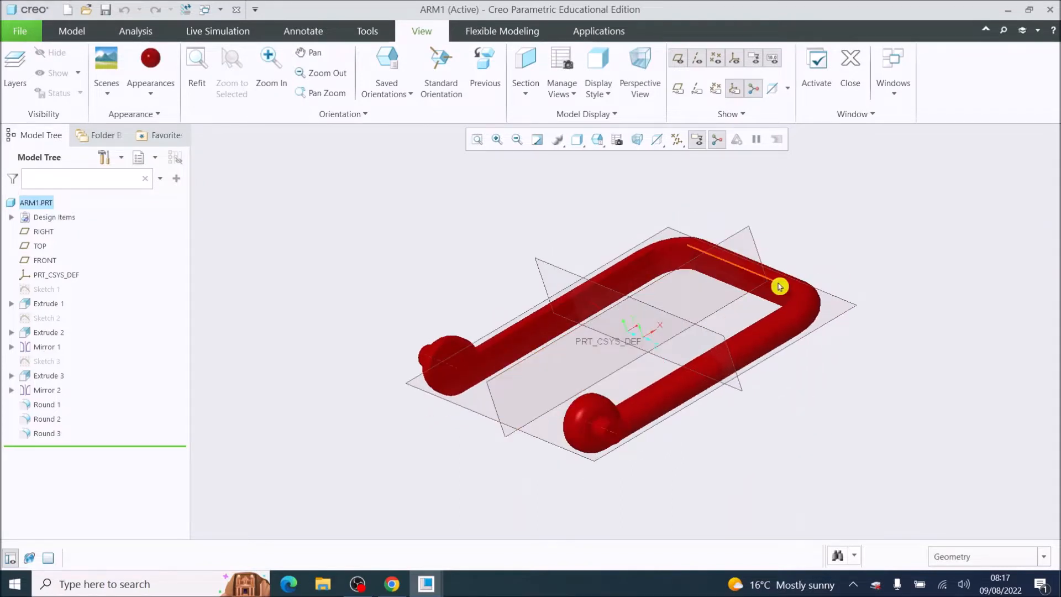
scroll(779, 287, "up", 2)
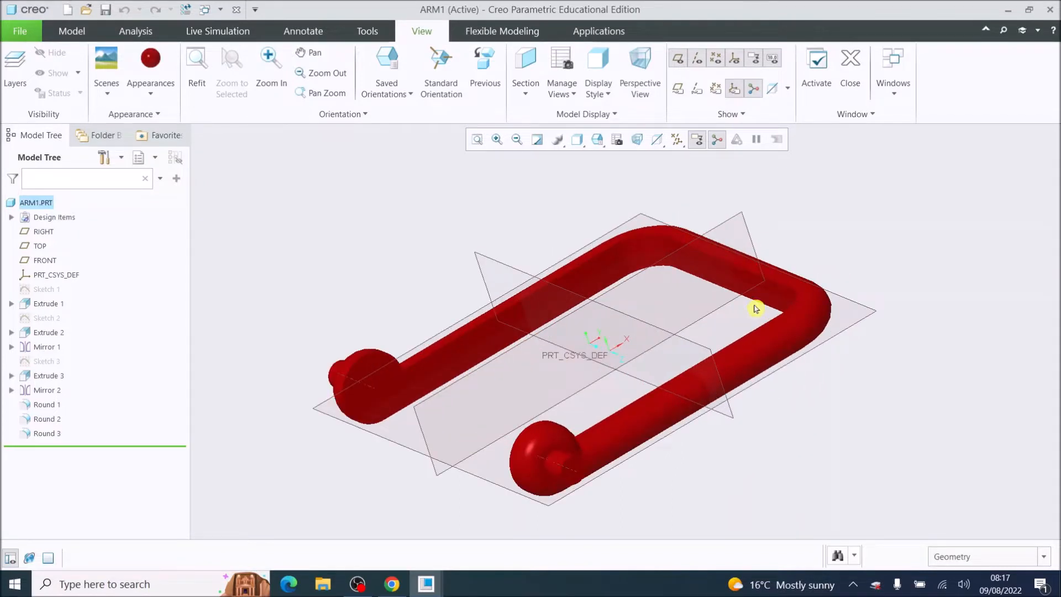
Edit the part's red plastic appearance, setting its color to about R 198.9, G 0, B 0
left_click(154, 97)
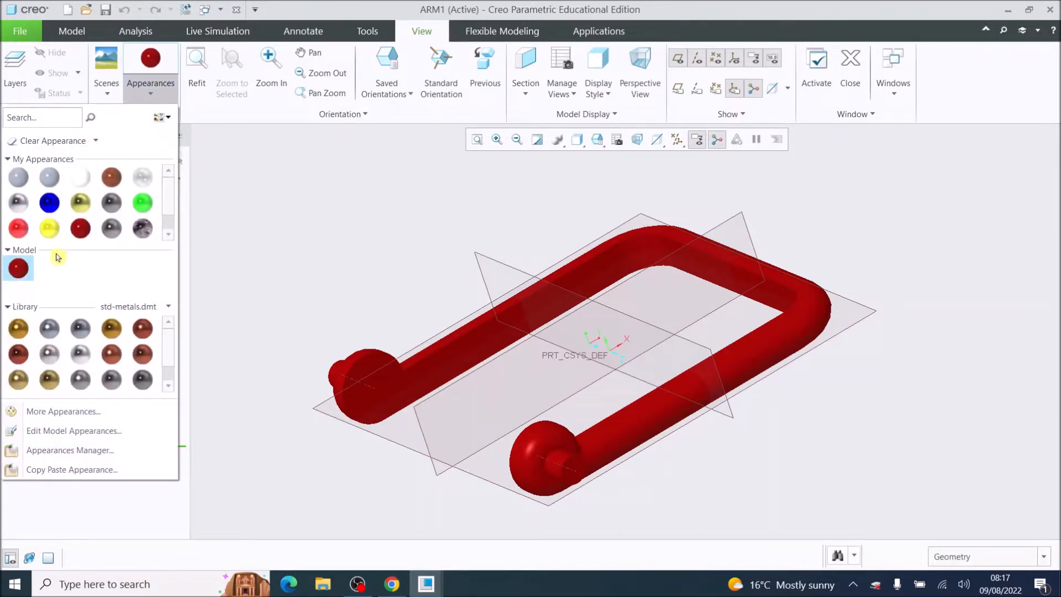
right_click(18, 271)
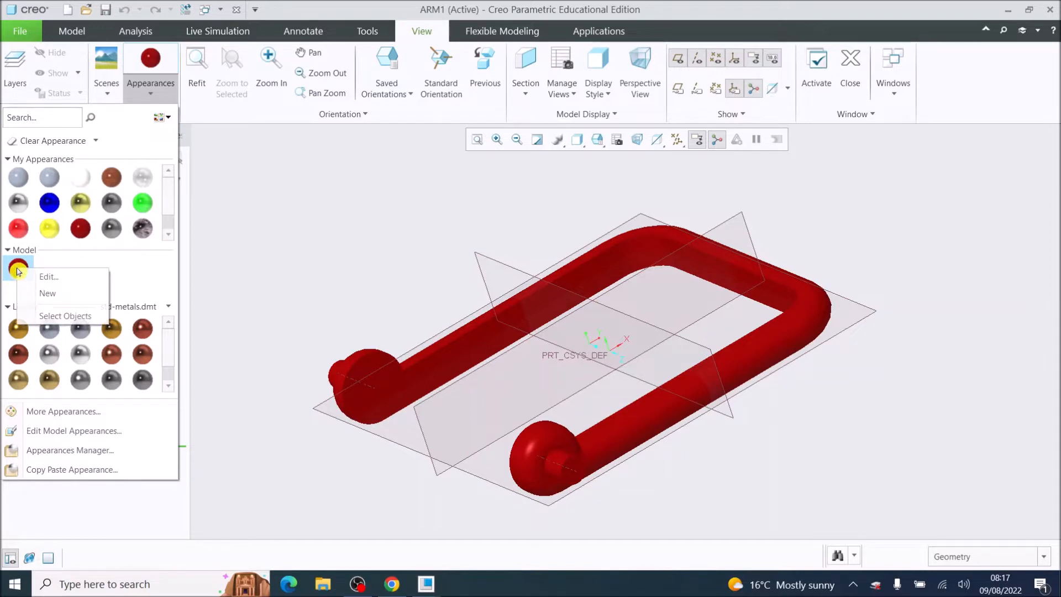
left_click(51, 278)
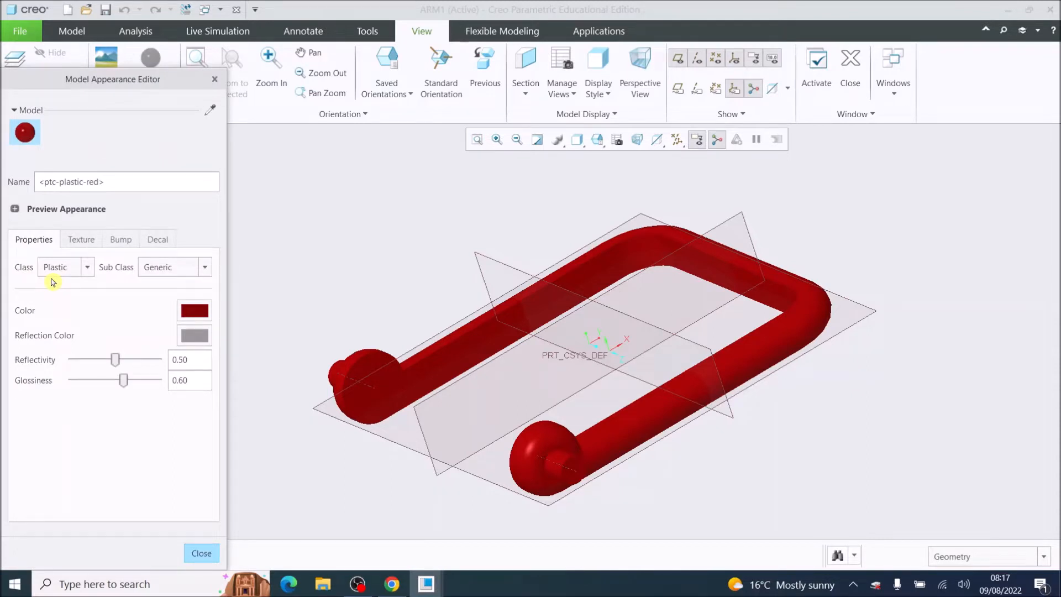
left_click(195, 311)
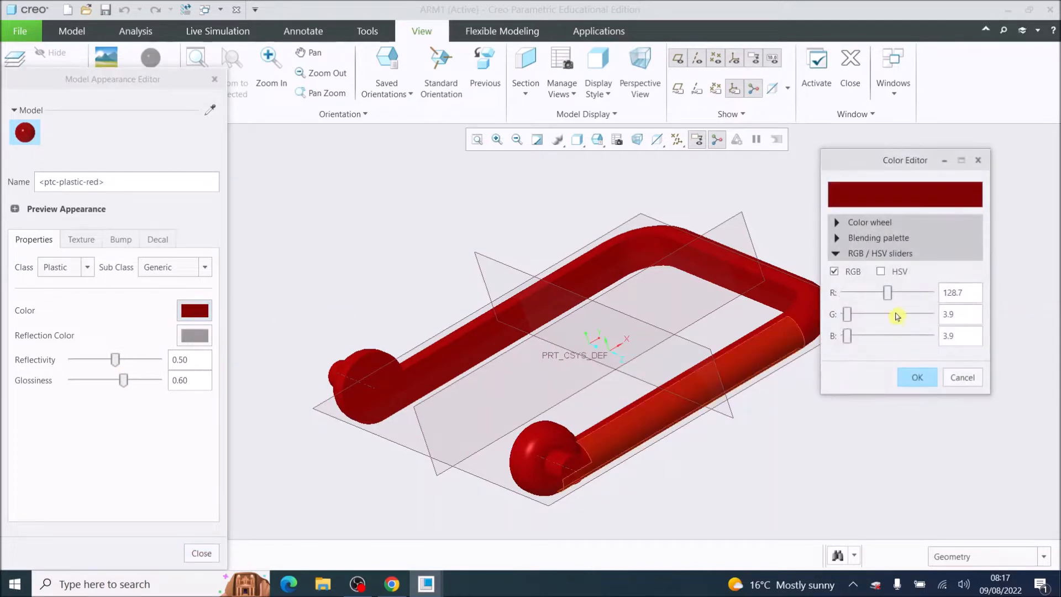
left_click_drag(888, 293, 911, 298)
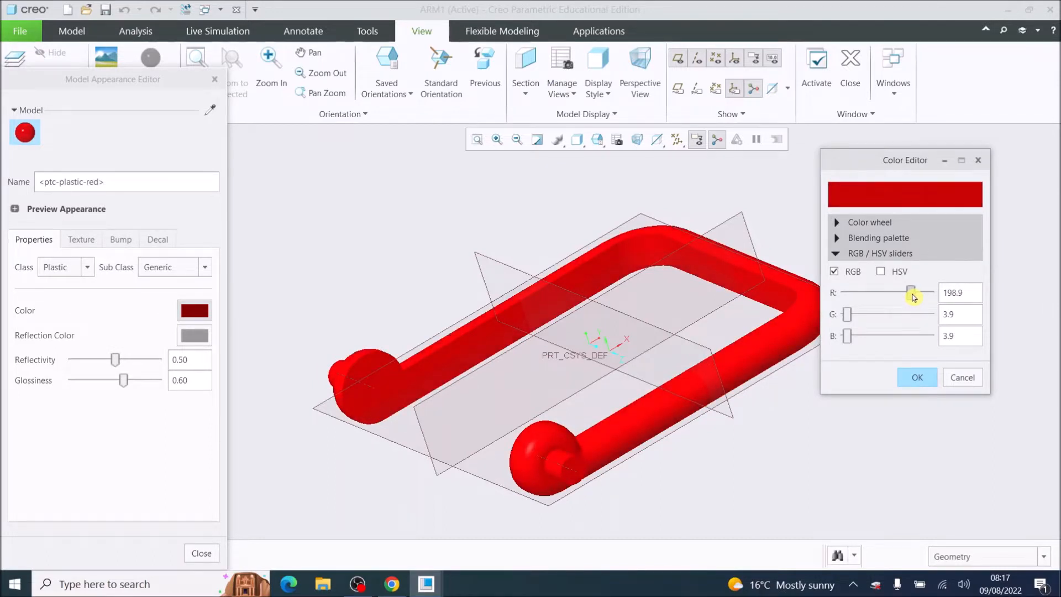
left_click_drag(846, 314, 834, 334)
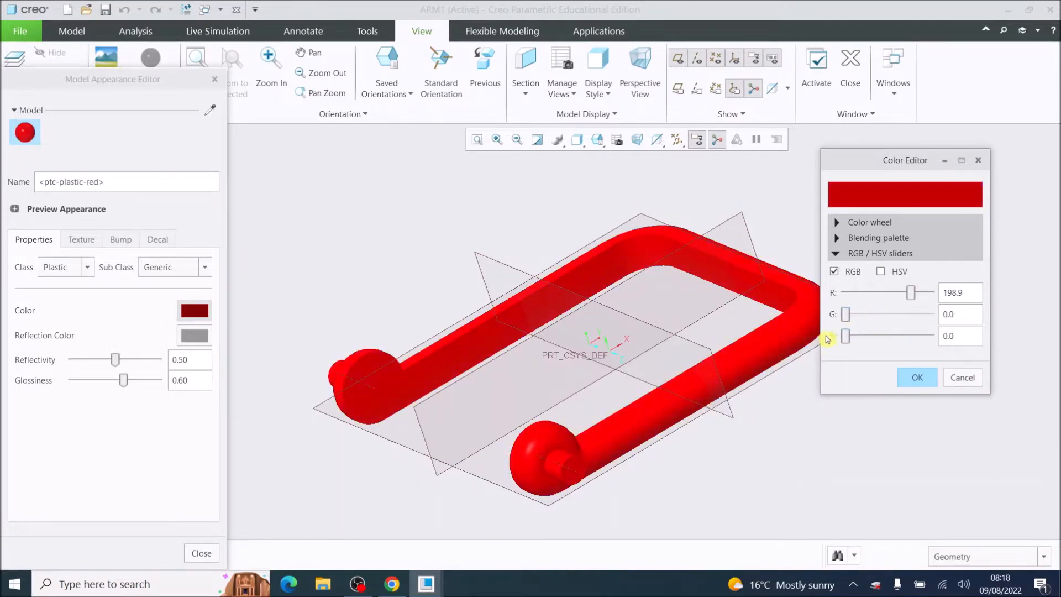
left_click(914, 377)
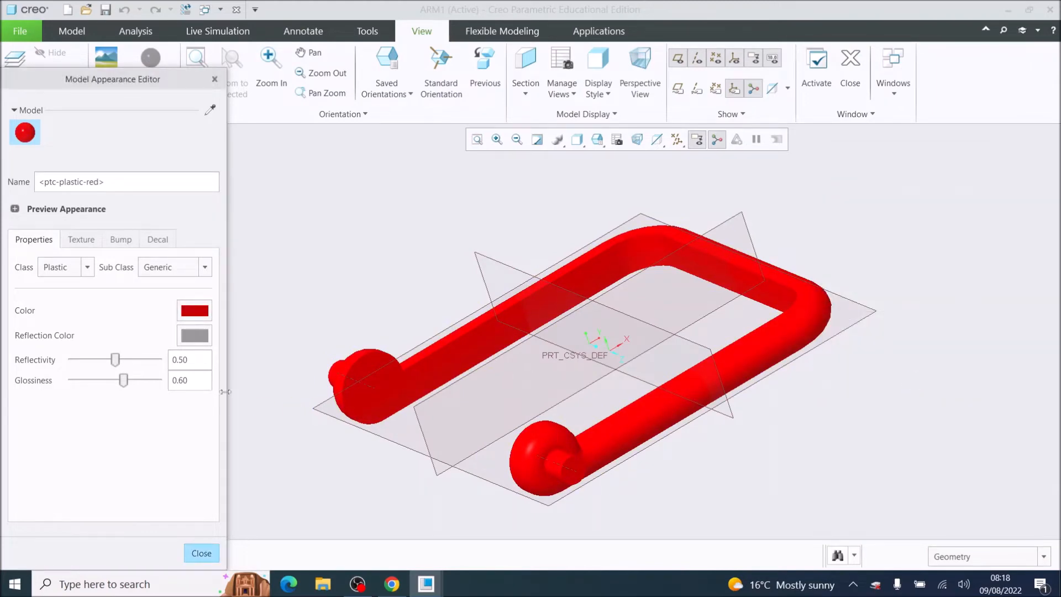
Set the red plastic appearance's reflection color to white, RGB 255, 255, 255
left_click(193, 338)
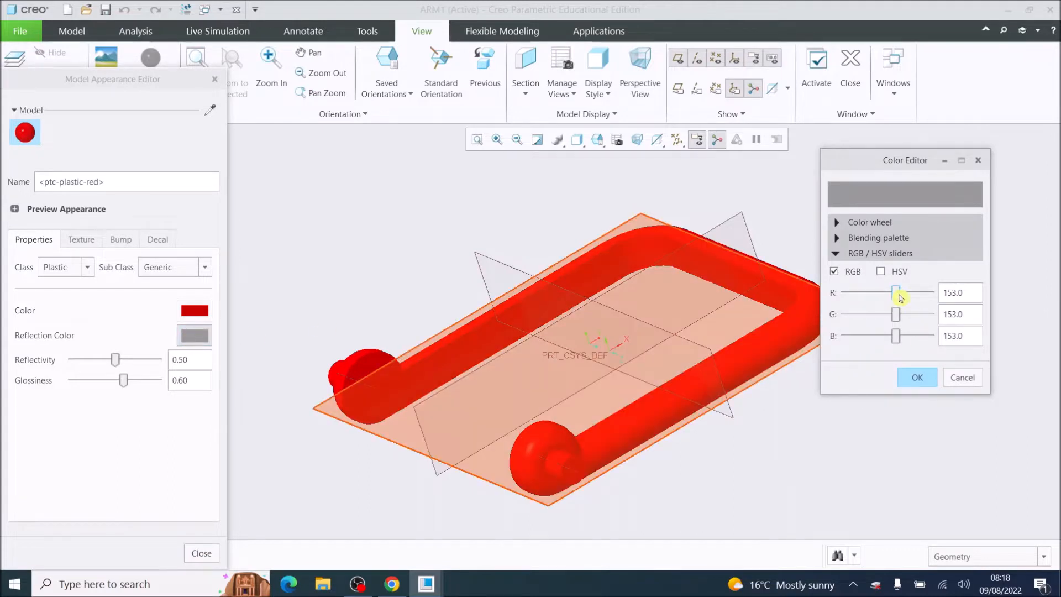
left_click_drag(901, 292, 948, 314)
left_click_drag(896, 336, 953, 339)
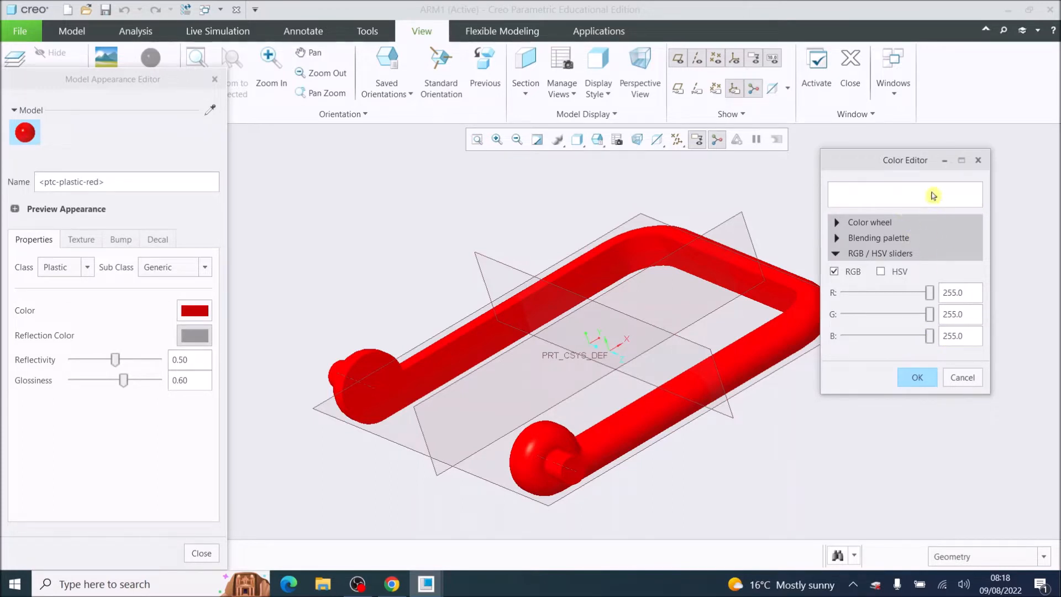
left_click(917, 379)
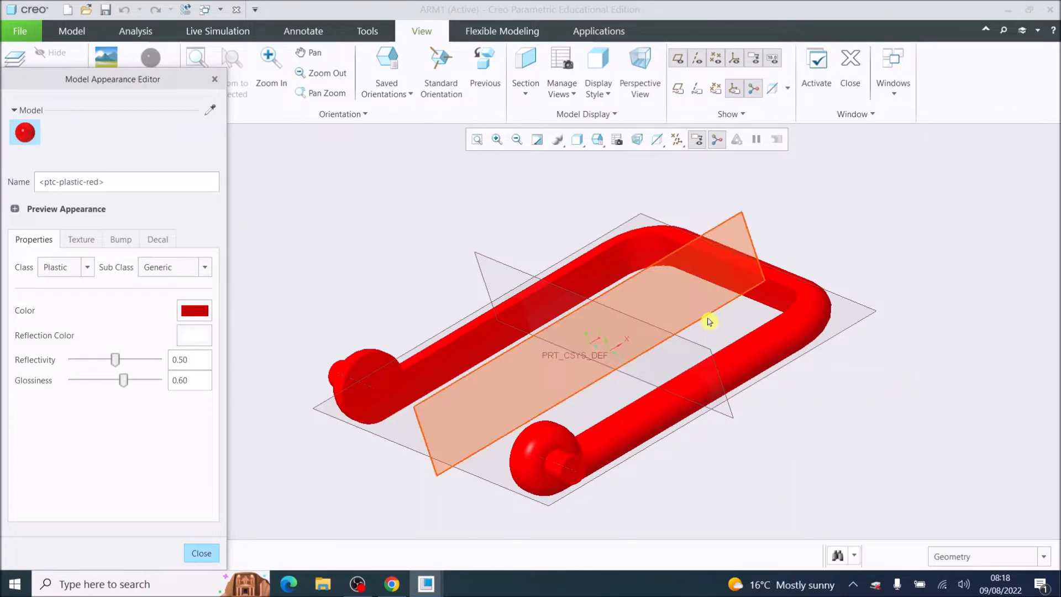
mouse_move(708, 320)
middle_mouse_down()
mouse_move(728, 315)
mouse_move(701, 309)
mouse_move(675, 345)
middle_mouse_up()
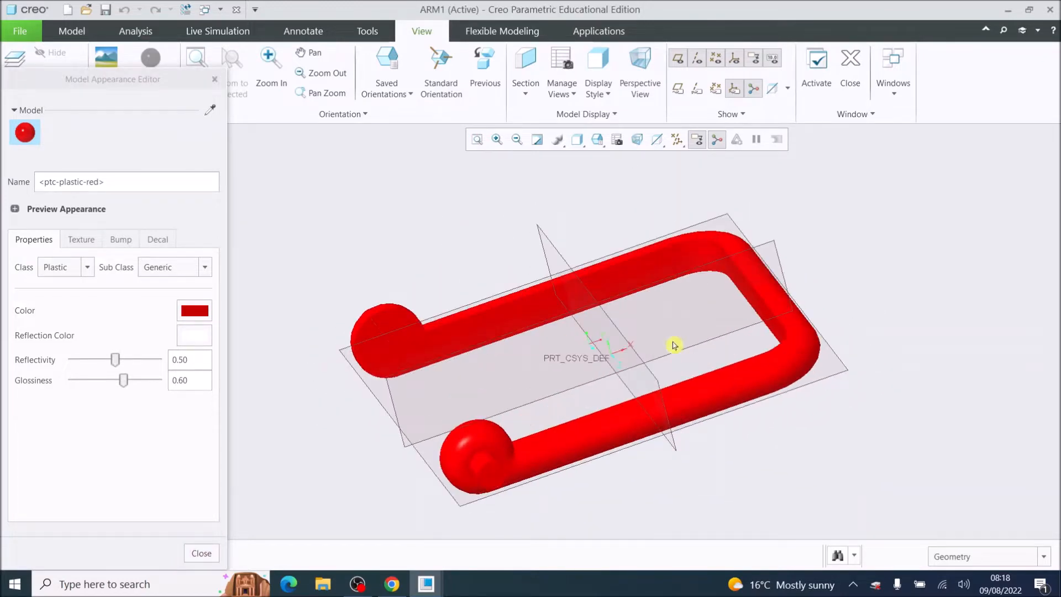
scroll(453, 401, "up", 2)
scroll(406, 391, "down", 2)
scroll(403, 390, "up", 1)
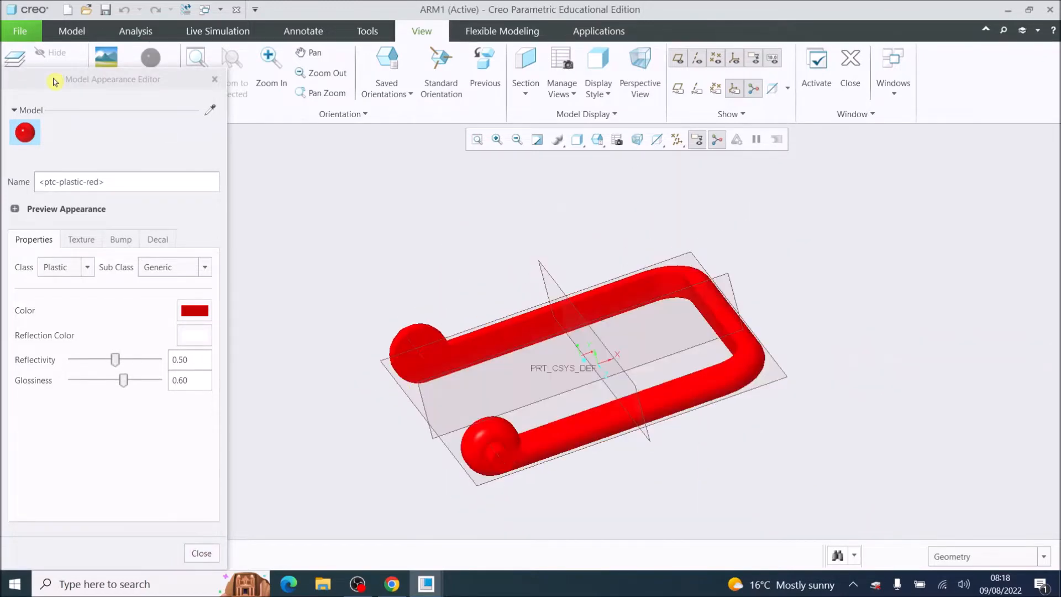
Save the ARM1 part and close the model appearance editor
left_click(20, 31)
left_click(28, 117)
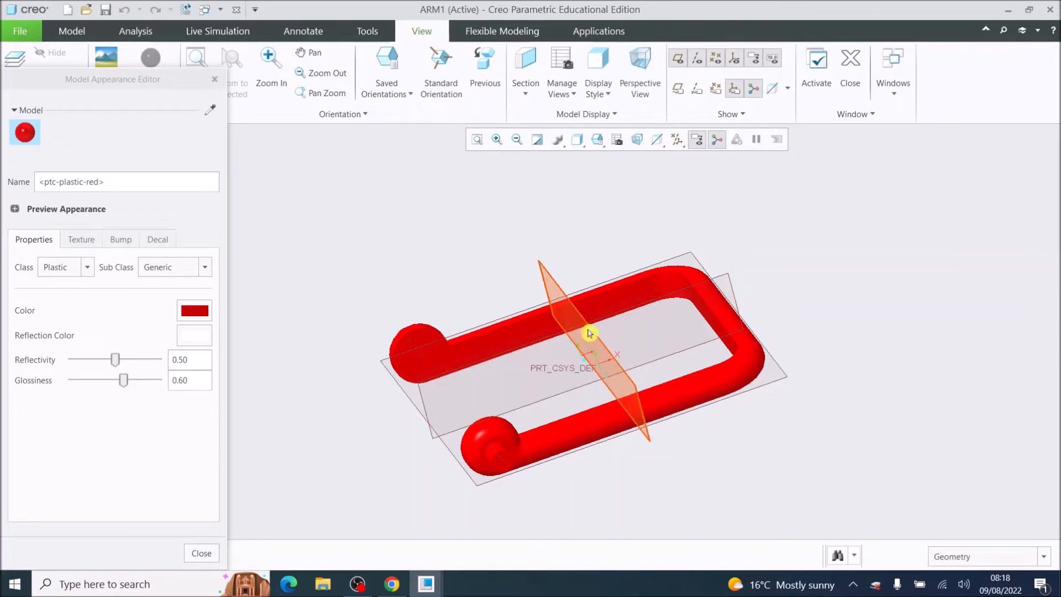
left_click(215, 82)
Open base.prt from the Tablet Stand folder and maximize its window
left_click(20, 31)
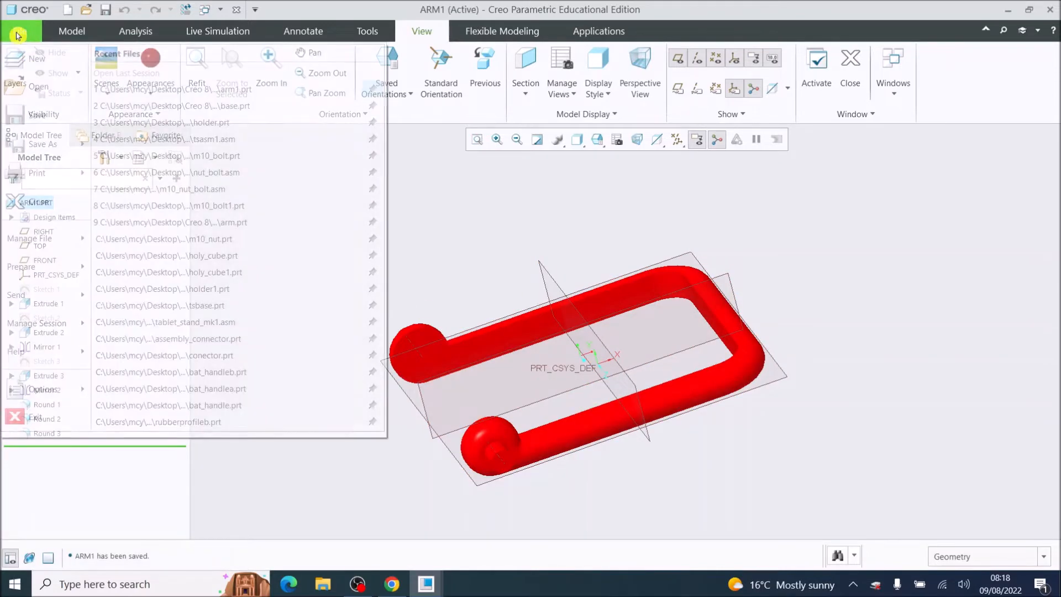
left_click(25, 86)
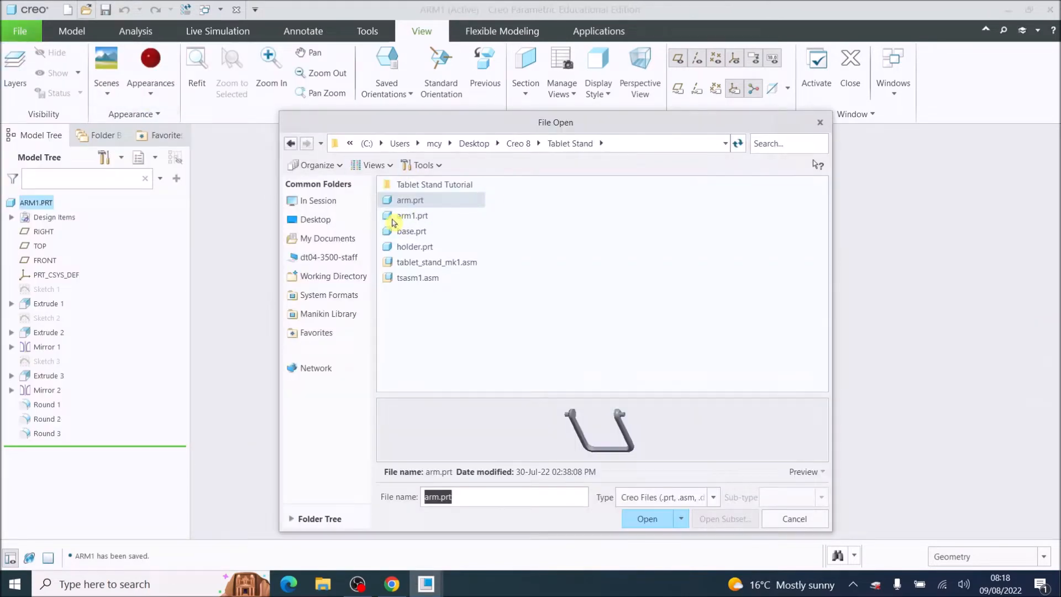
left_click(392, 232)
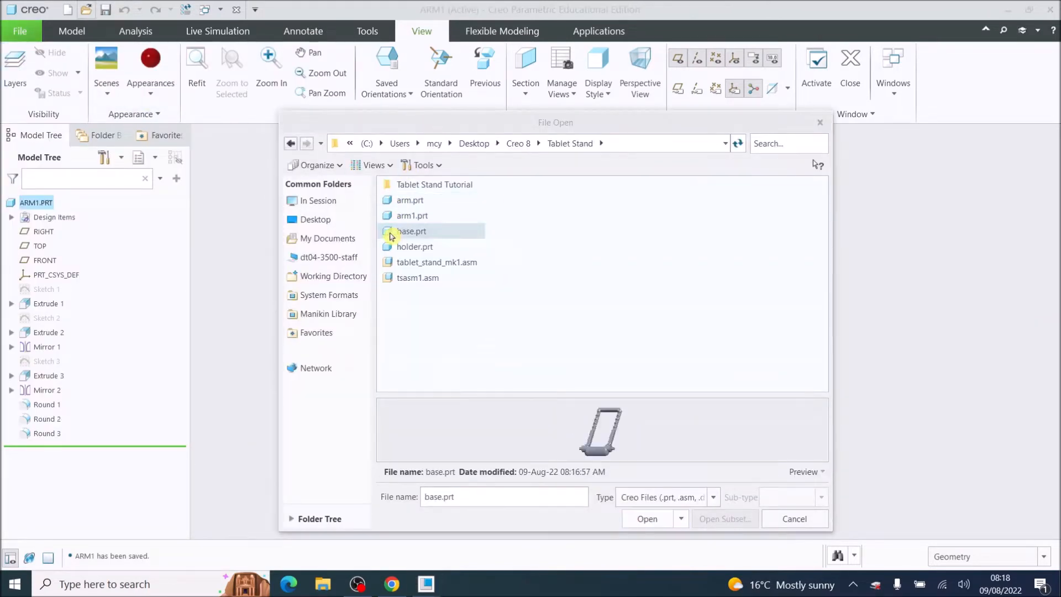
double_click(391, 235)
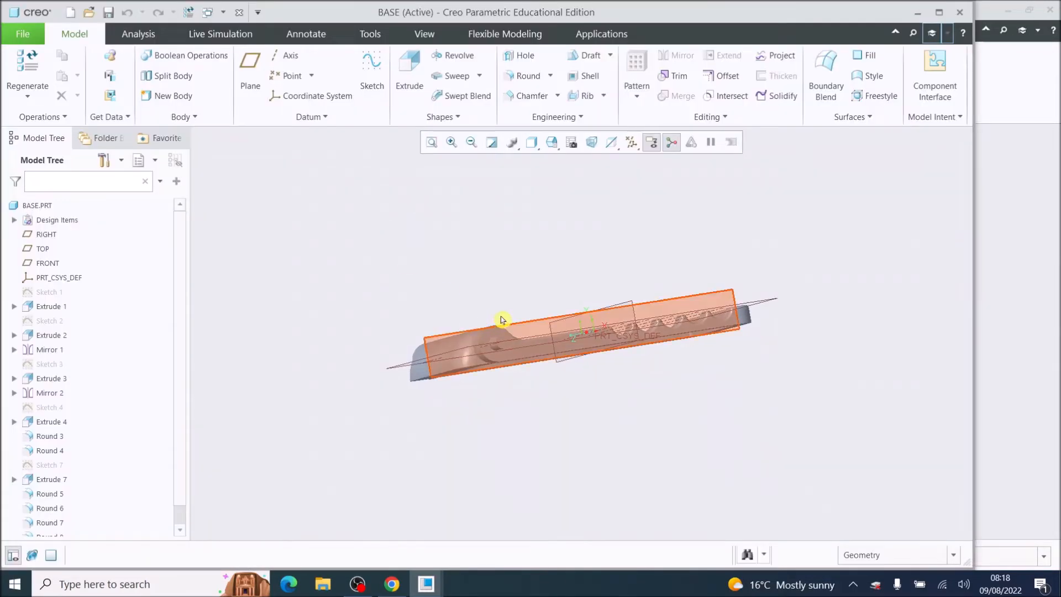
middle_click_drag(502, 320, 547, 343)
left_click(941, 13)
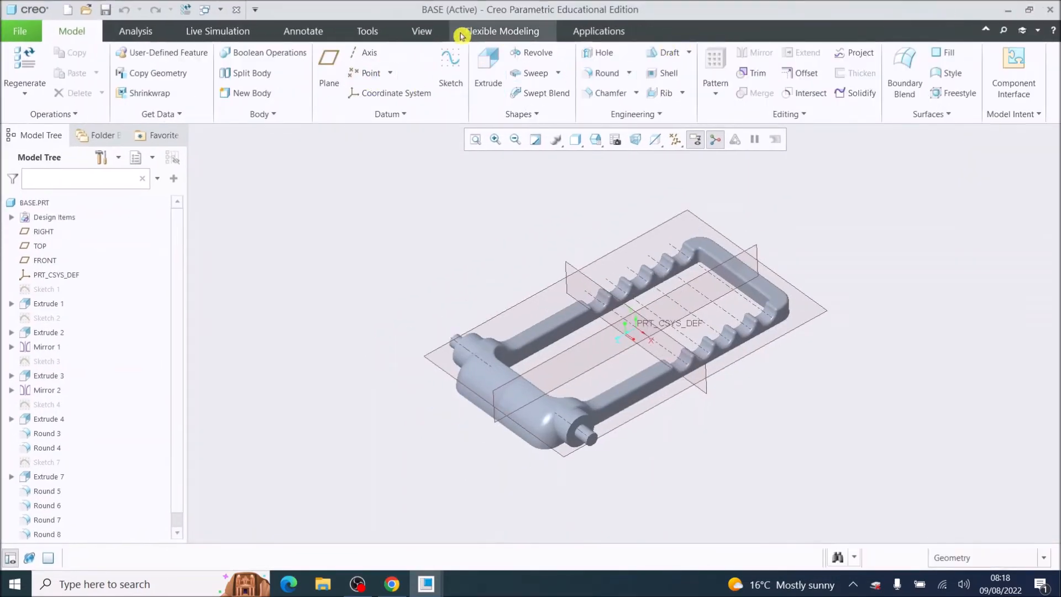
Apply the ptc-std-chrome appearance from the std-metals.dmt library to the whole BASE part
left_click(421, 32)
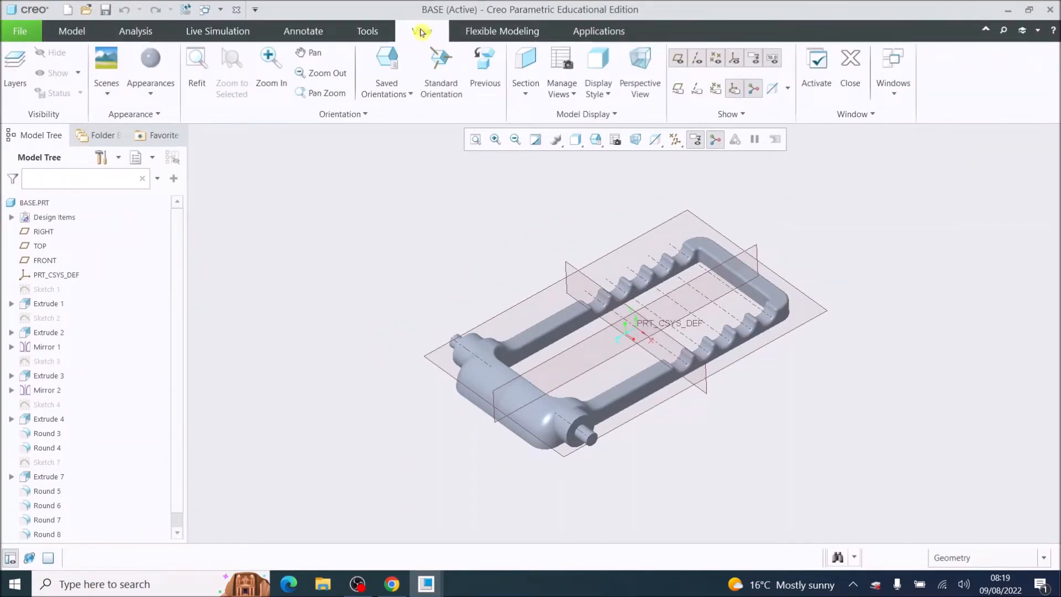
left_click(154, 95)
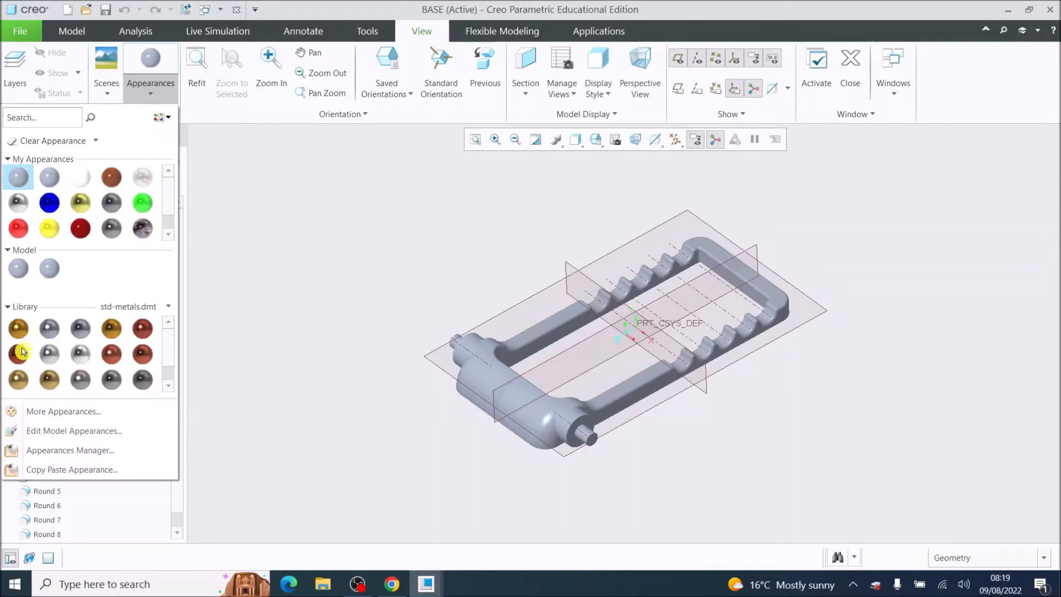
left_click(169, 306)
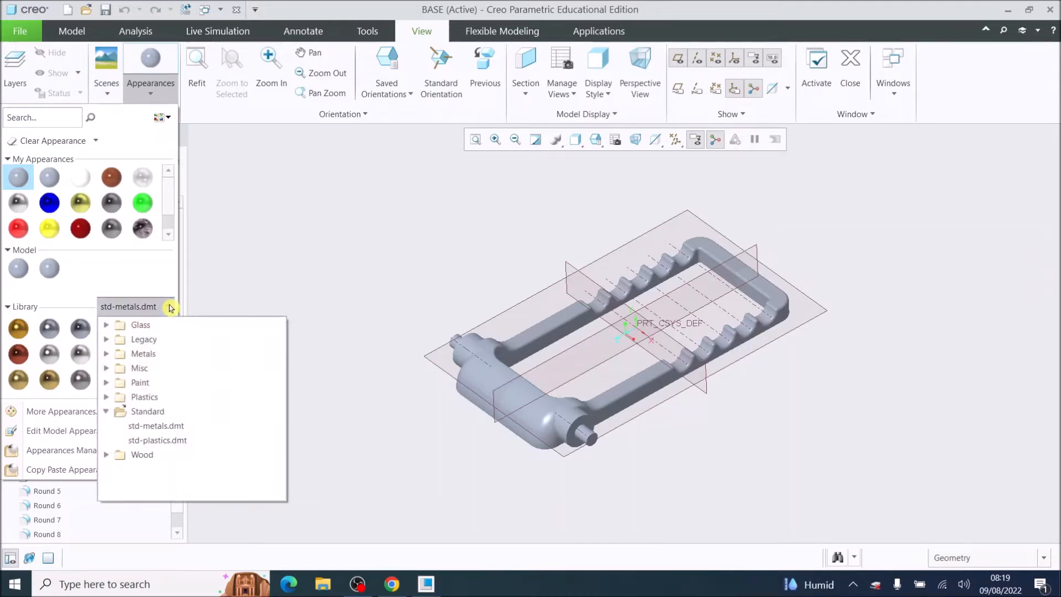
left_click(87, 303)
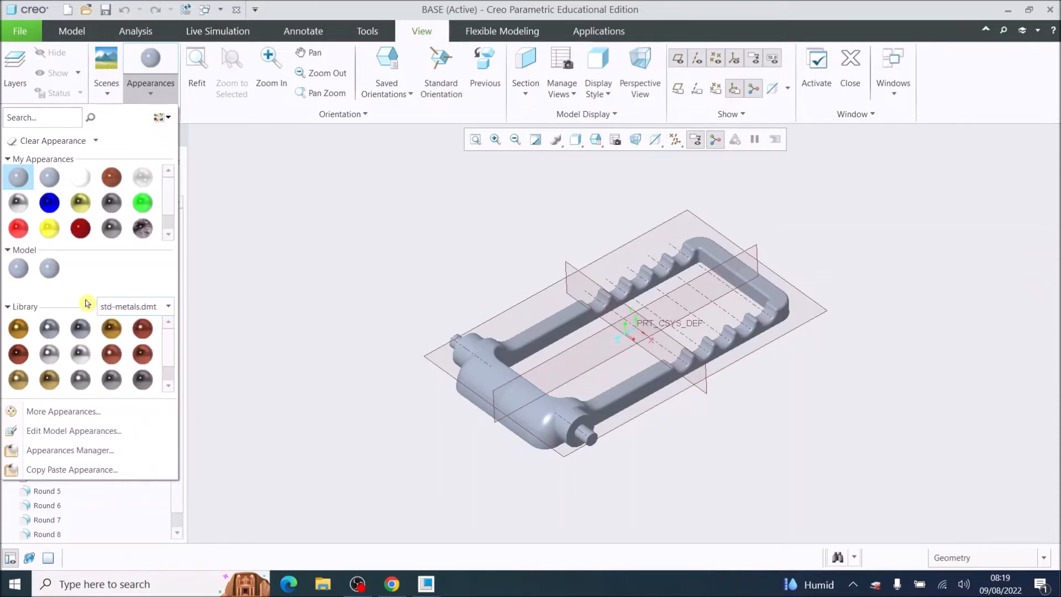
left_click(170, 387)
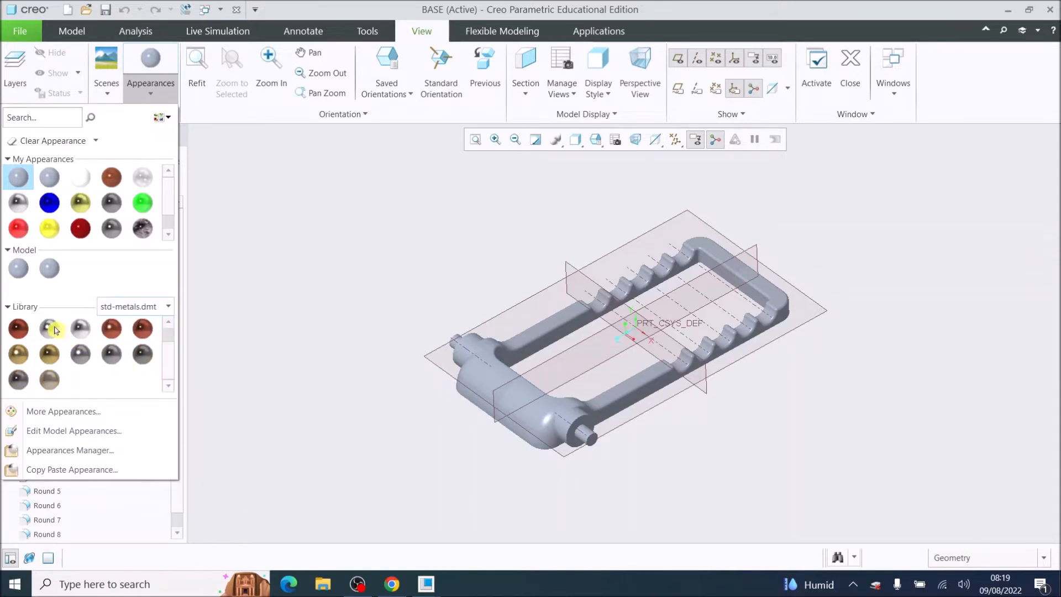
mouse_move(53, 332)
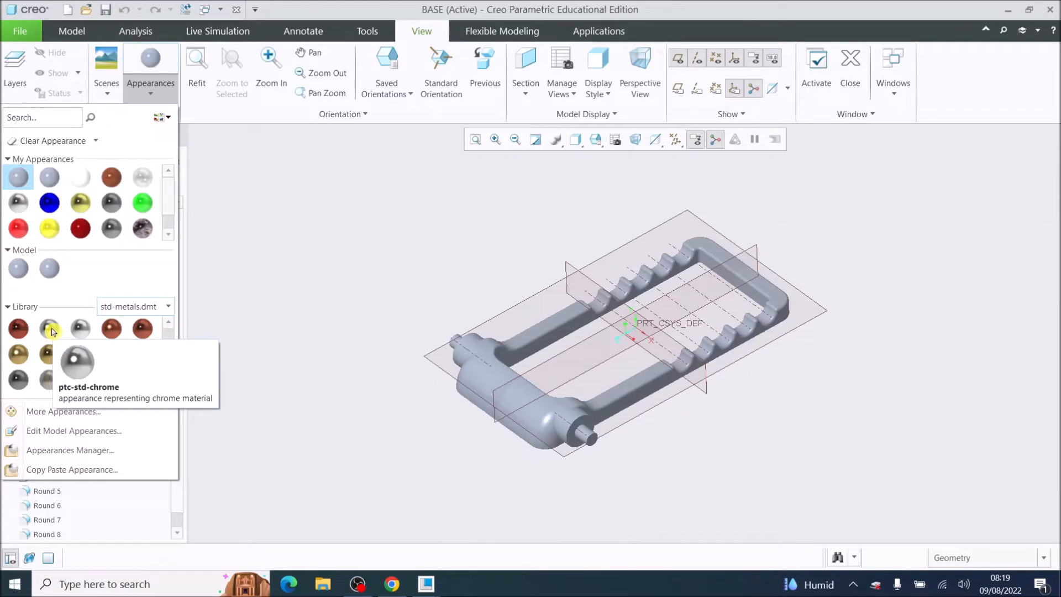
left_click(53, 331)
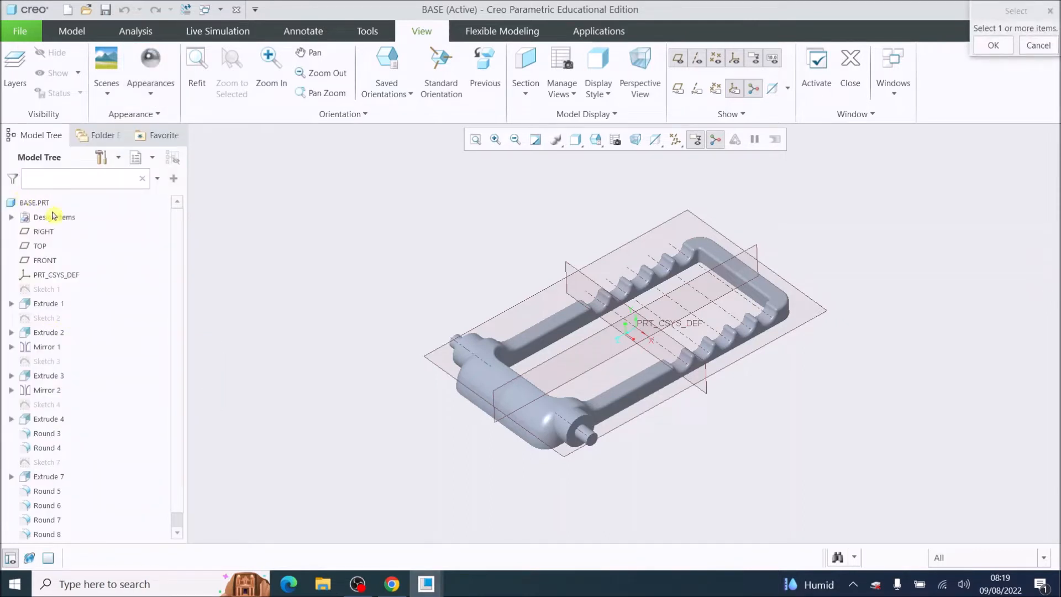
left_click(37, 203)
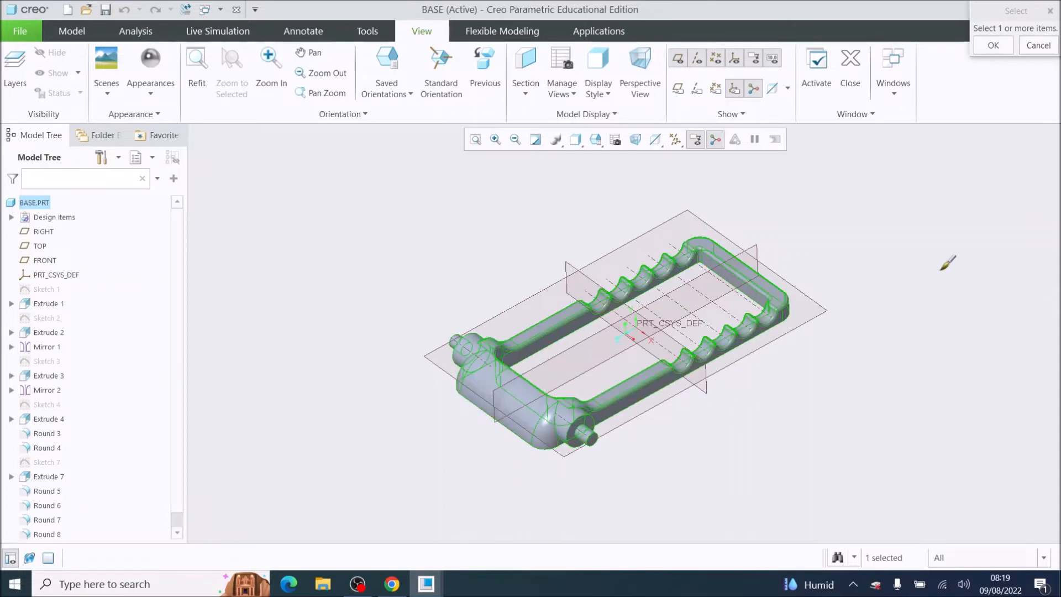
left_click(994, 48)
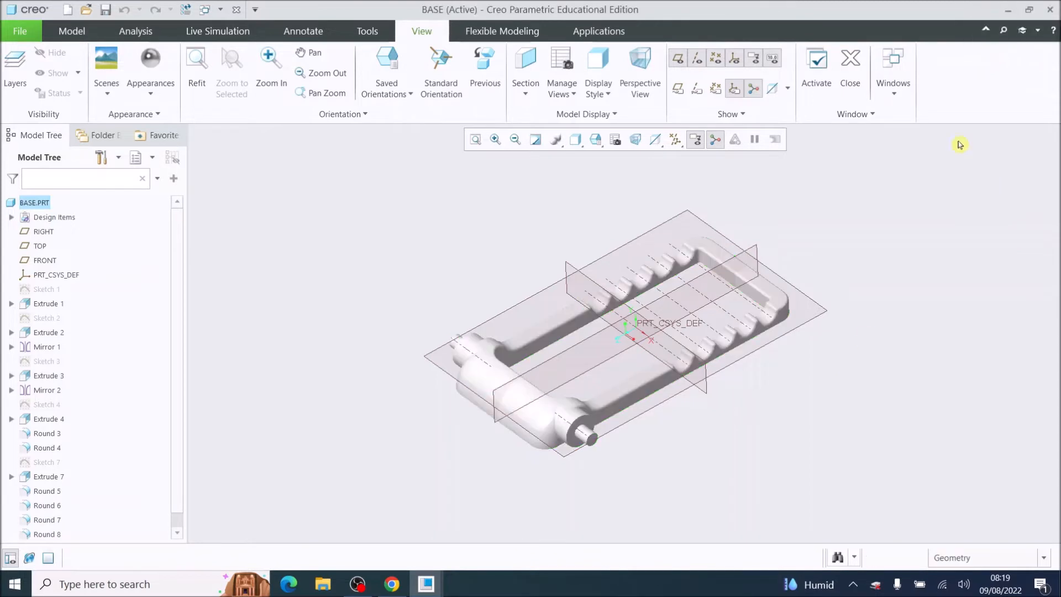
Inspect the chrome finish on the BASE part from another angle and save the part
mouse_move(805, 355)
middle_mouse_down()
mouse_move(795, 350)
mouse_move(810, 346)
mouse_move(803, 329)
middle_mouse_up()
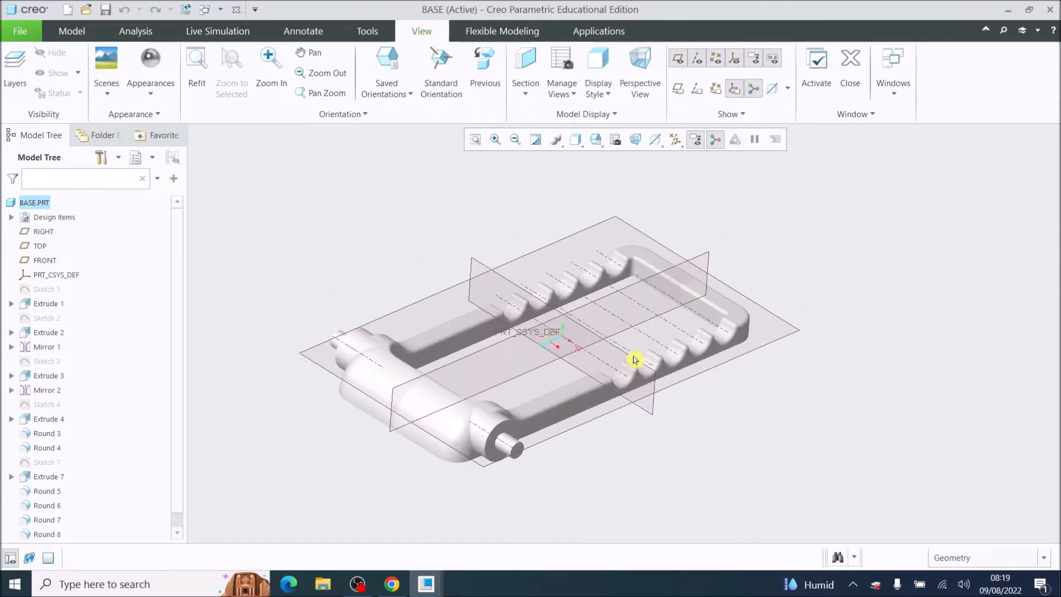
middle_click_drag(562, 327, 550, 337)
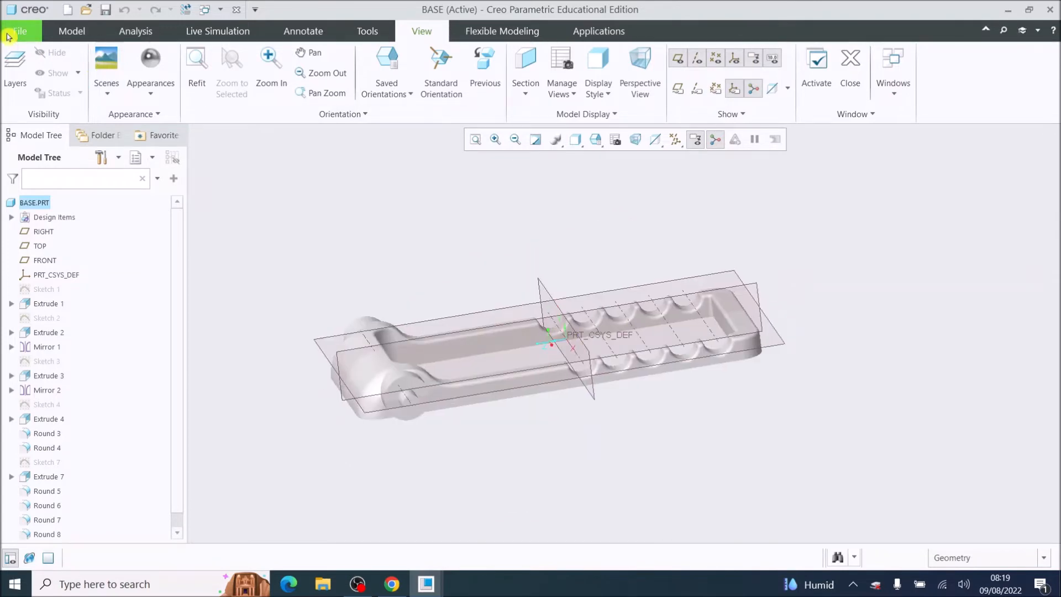
left_click(8, 37)
left_click(32, 120)
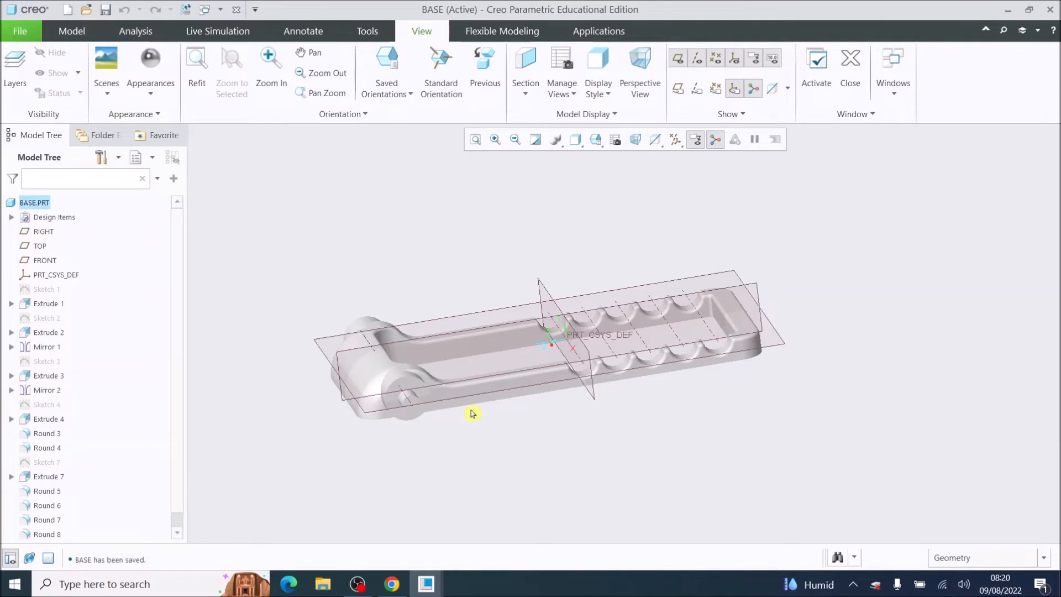
Open holder.prt from the Tablet Stand folder
left_click(21, 32)
left_click(37, 87)
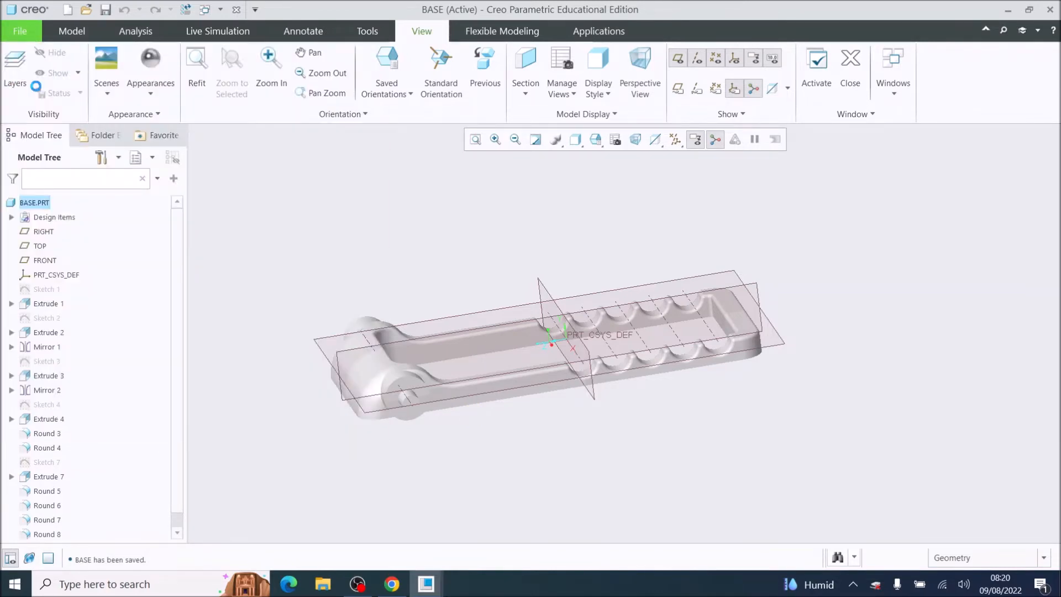
left_click(416, 249)
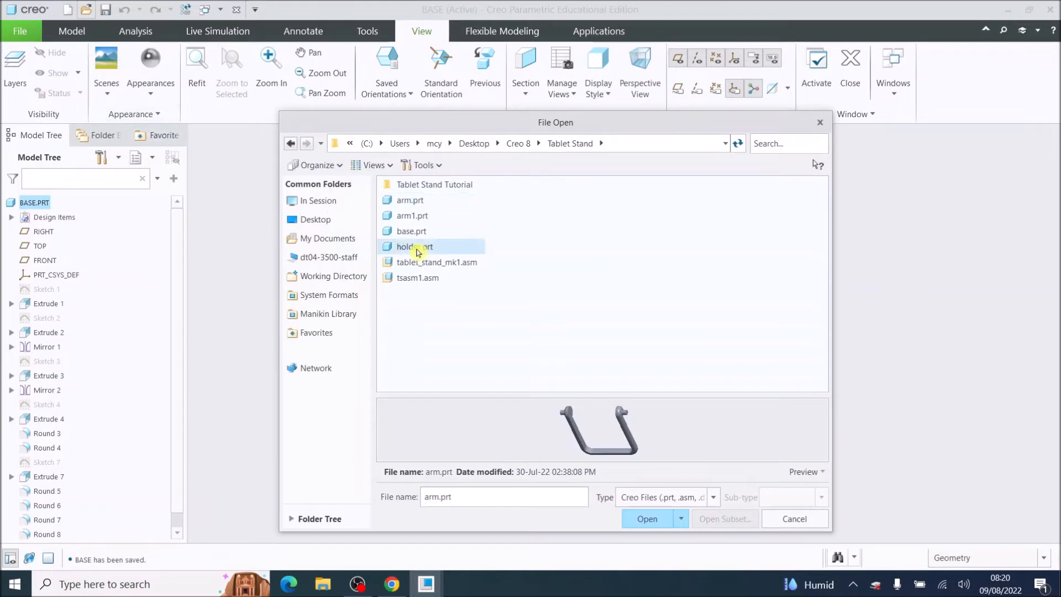
double_click(389, 248)
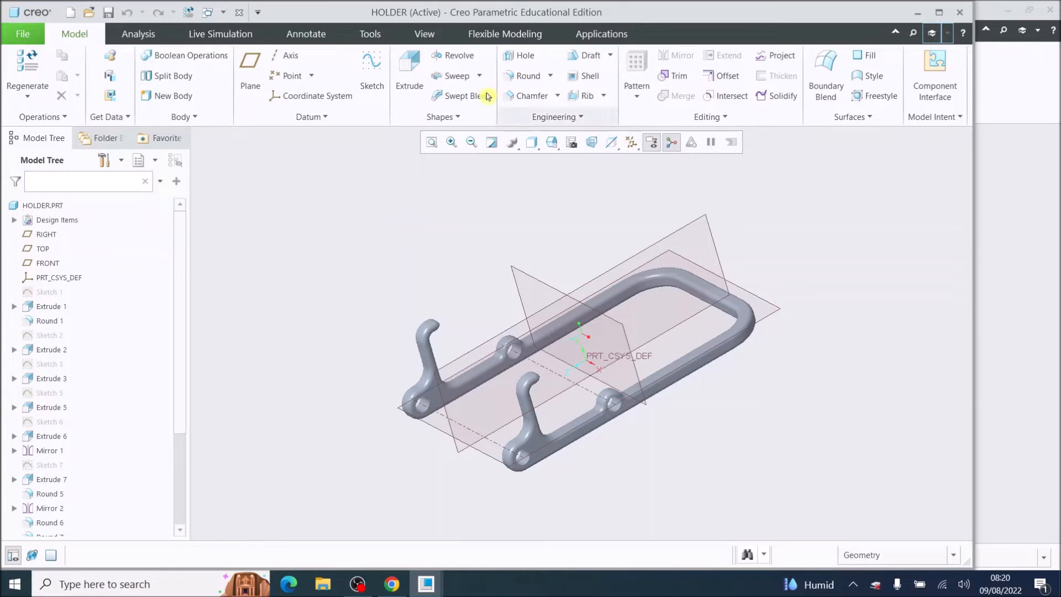
Apply the ptc-std-chrome appearance from the std-metals.dmt library to the whole HOLDER part
left_click(424, 35)
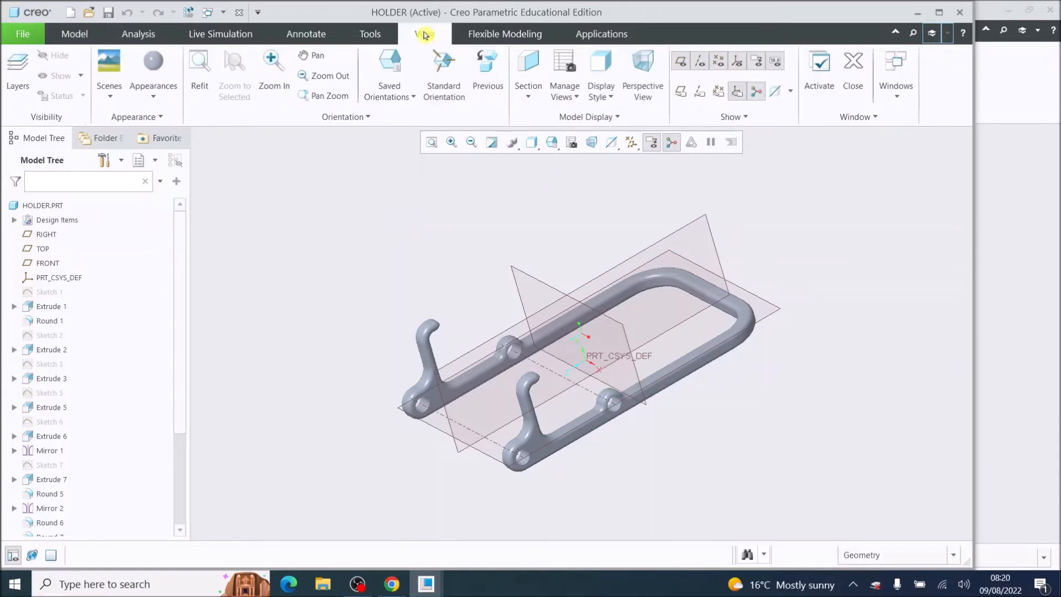
left_click(156, 96)
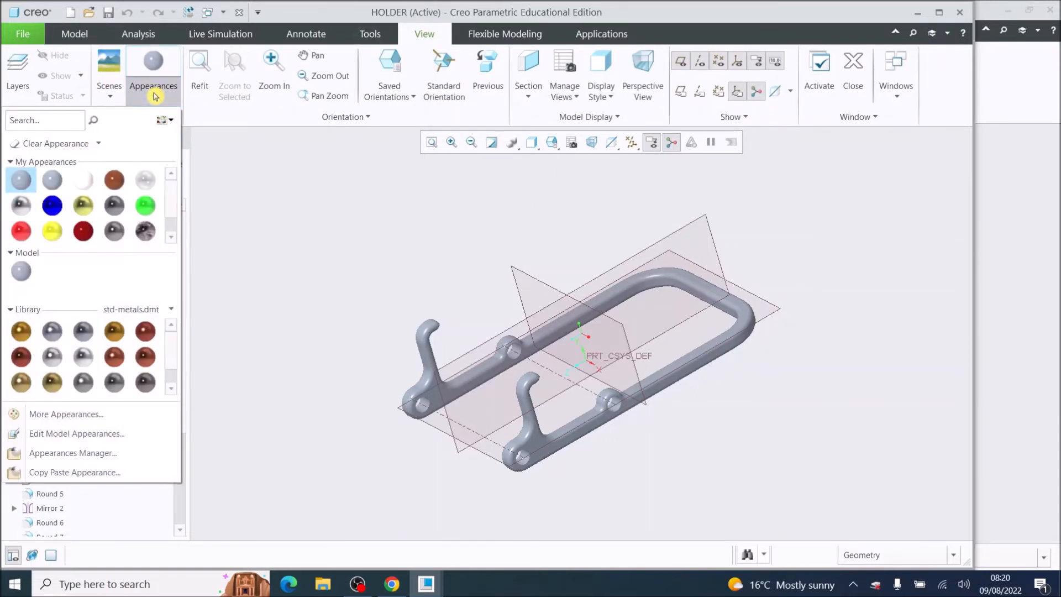
left_click(172, 389)
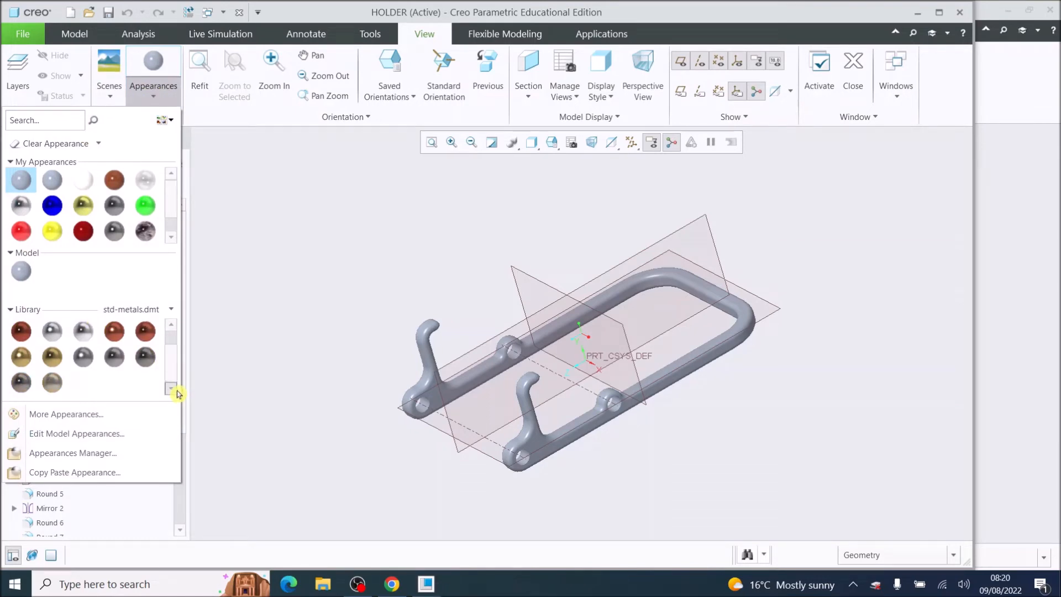
mouse_move(53, 333)
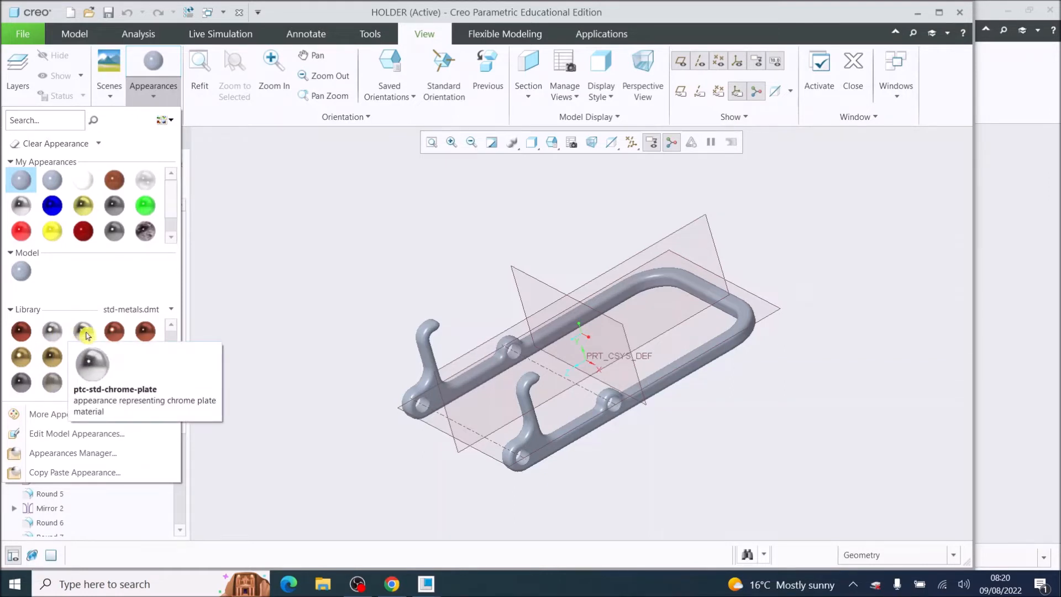
left_click(53, 333)
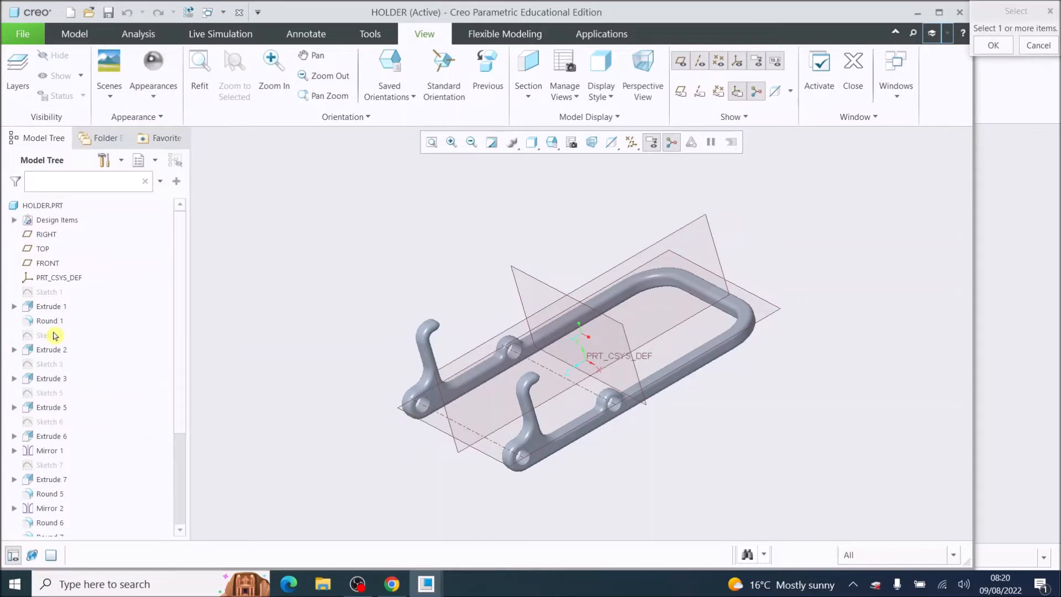
left_click(45, 208)
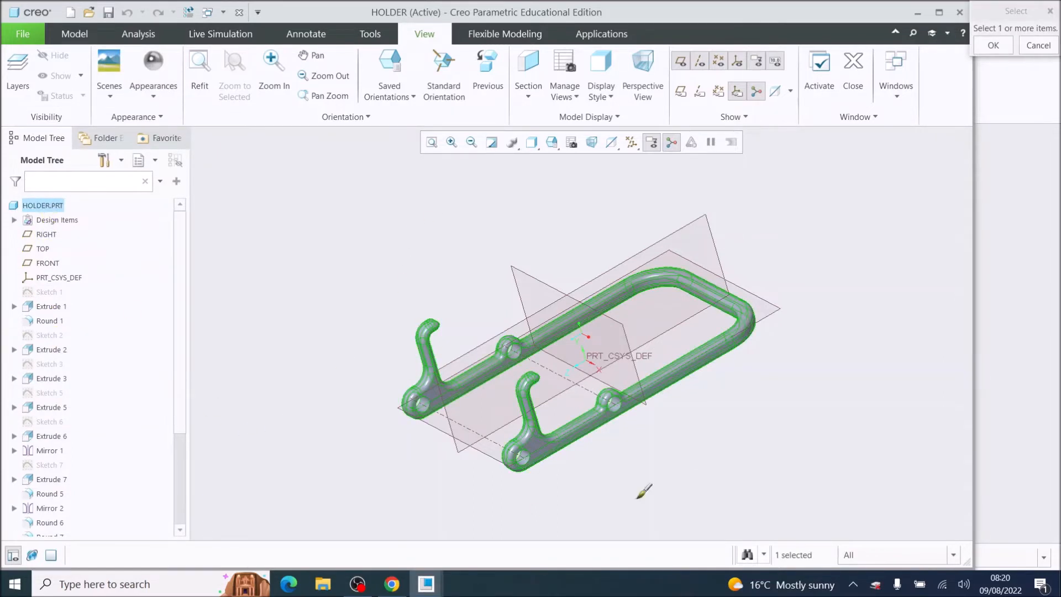
left_click(1002, 45)
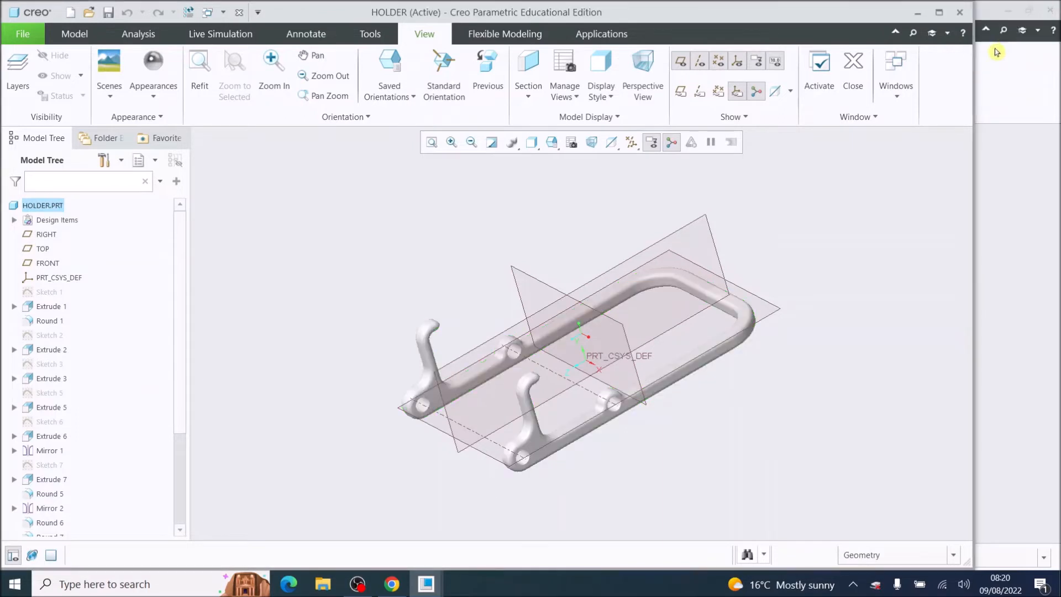
Maximize the HOLDER part's window and save the part
left_click(939, 12)
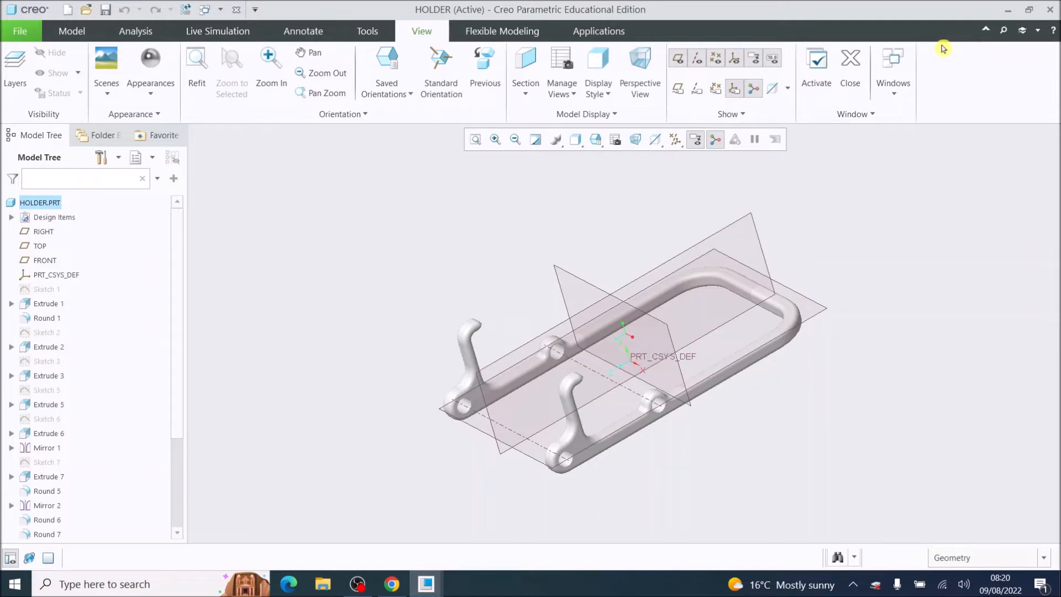
left_click(20, 31)
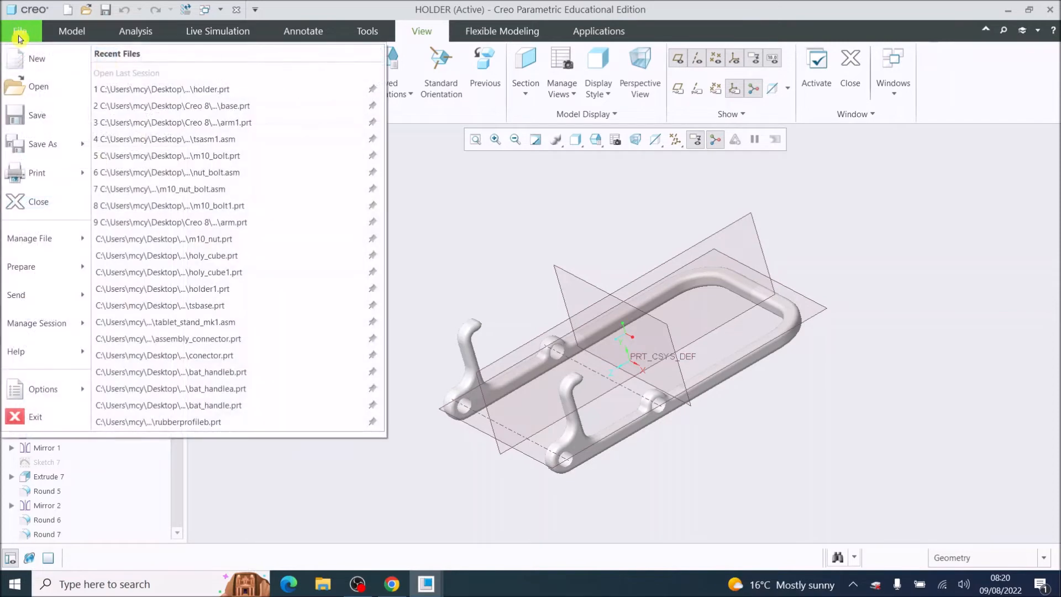
left_click(34, 114)
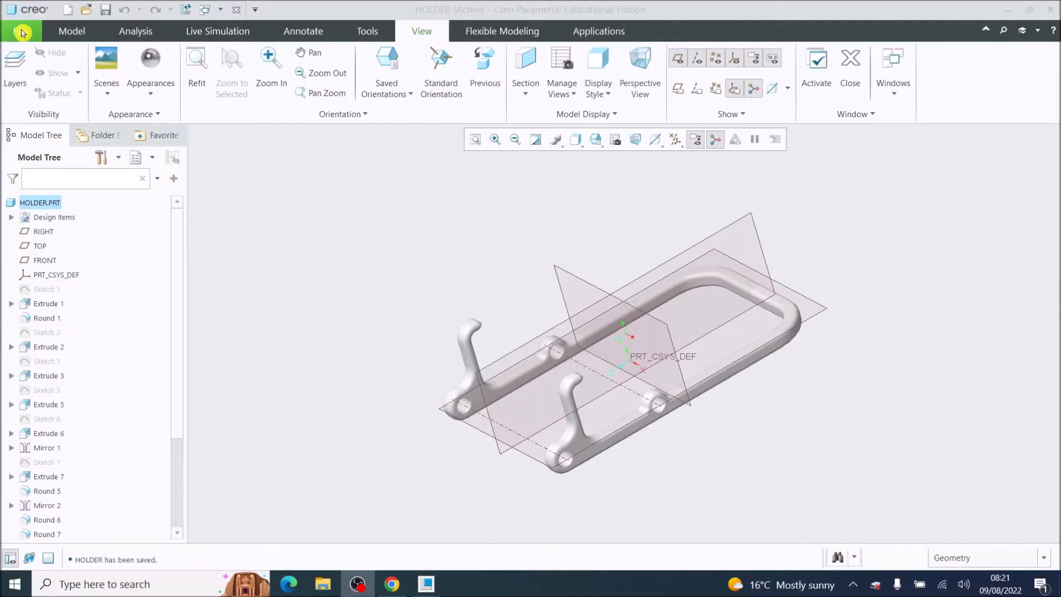
Create a new Design assembly named HOLDERASM2 with the default template and maximize its window
left_click(21, 32)
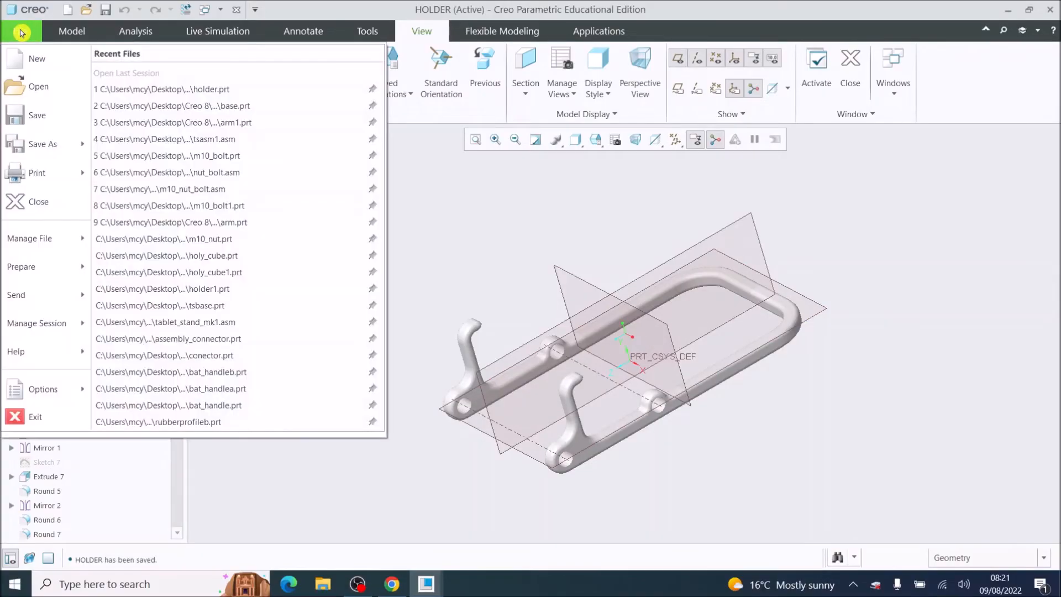
left_click(28, 62)
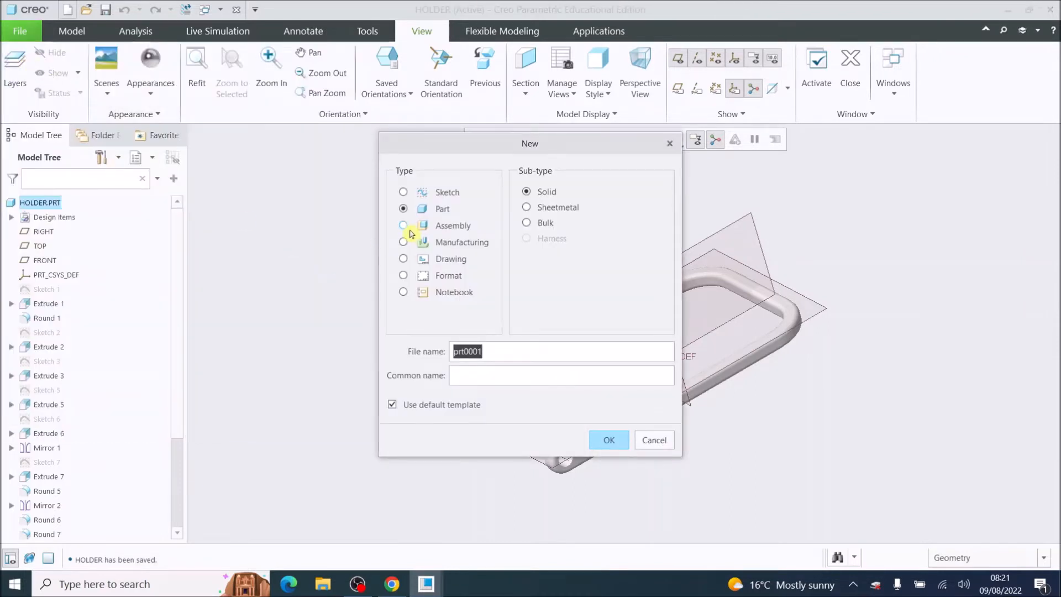
left_click(404, 225)
left_click(508, 357)
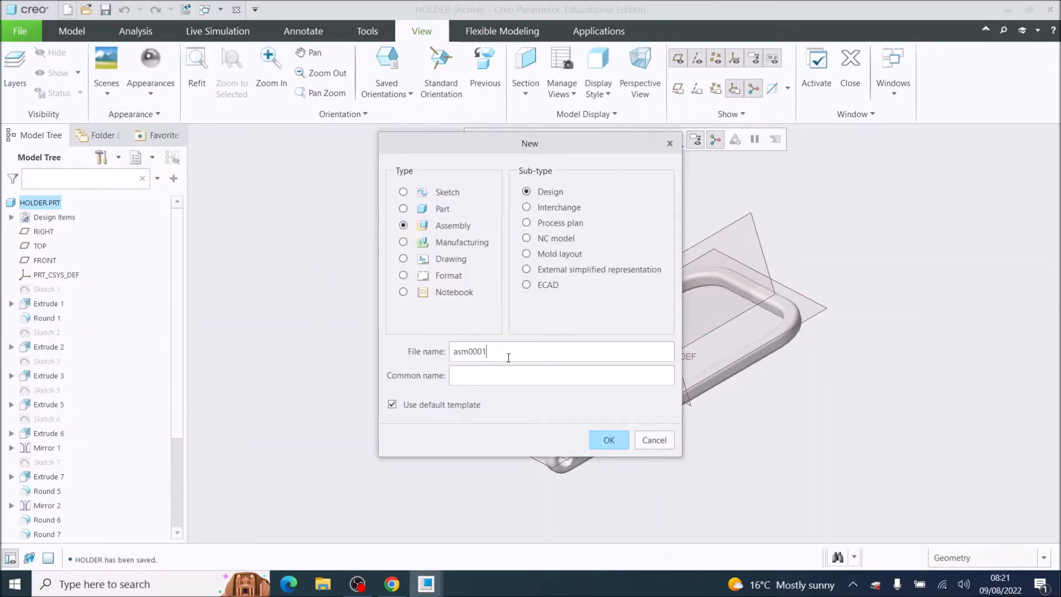
double_click(477, 357)
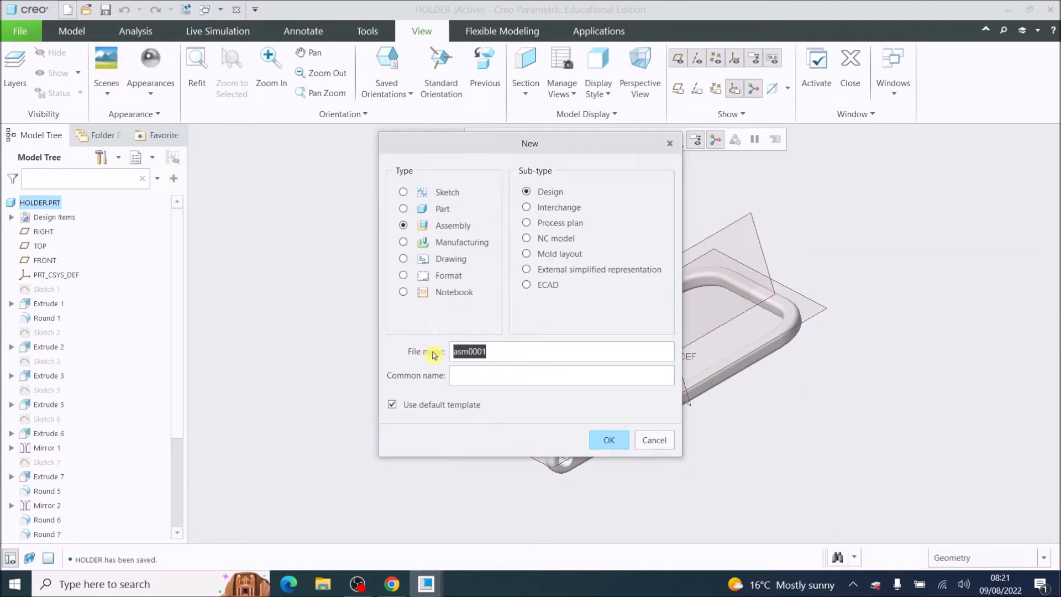
type("H")
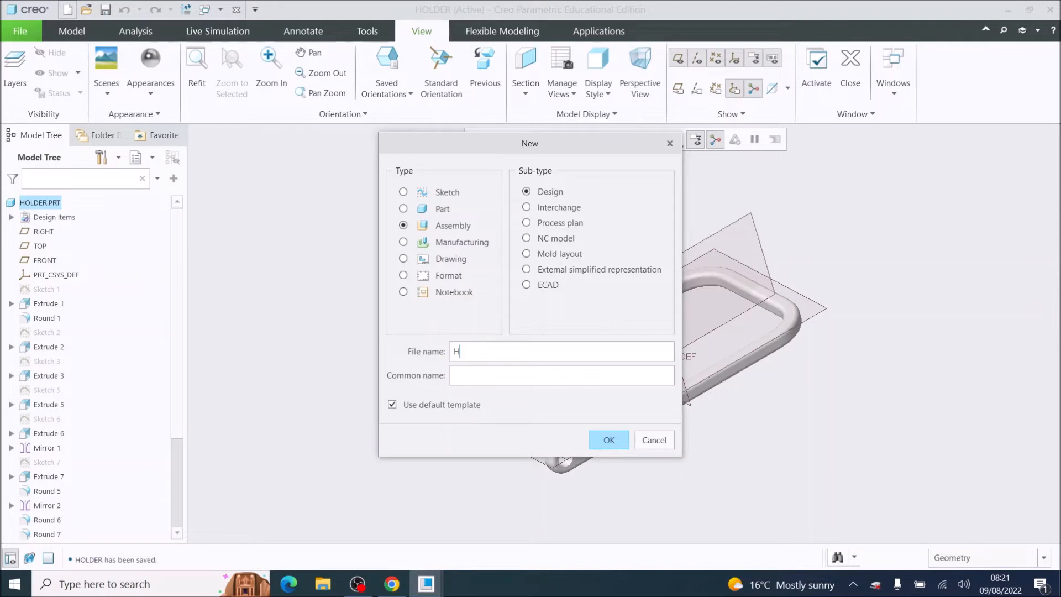
type("OLDERASM2")
left_click(609, 442)
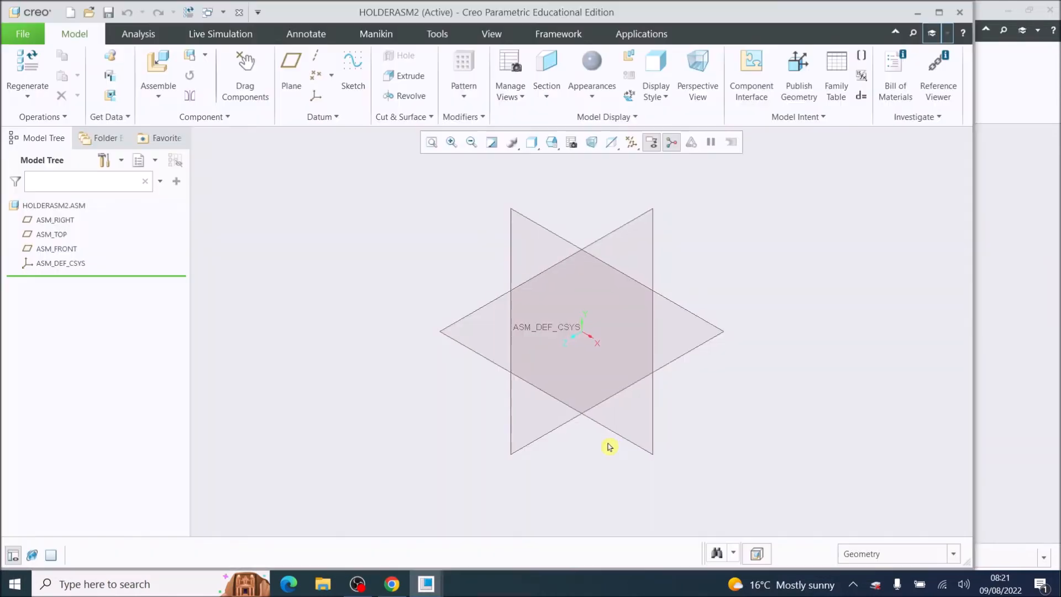
left_click(940, 12)
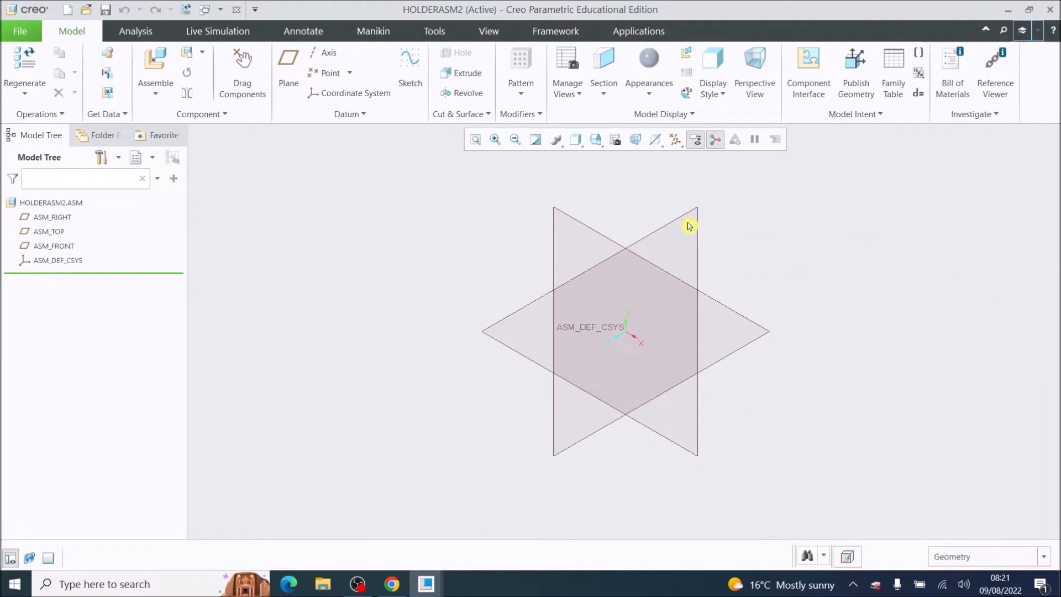
Bring base.prt from the Tablet Stand folder into the assembly and move it clear of the assembly datum planes
left_click(154, 70)
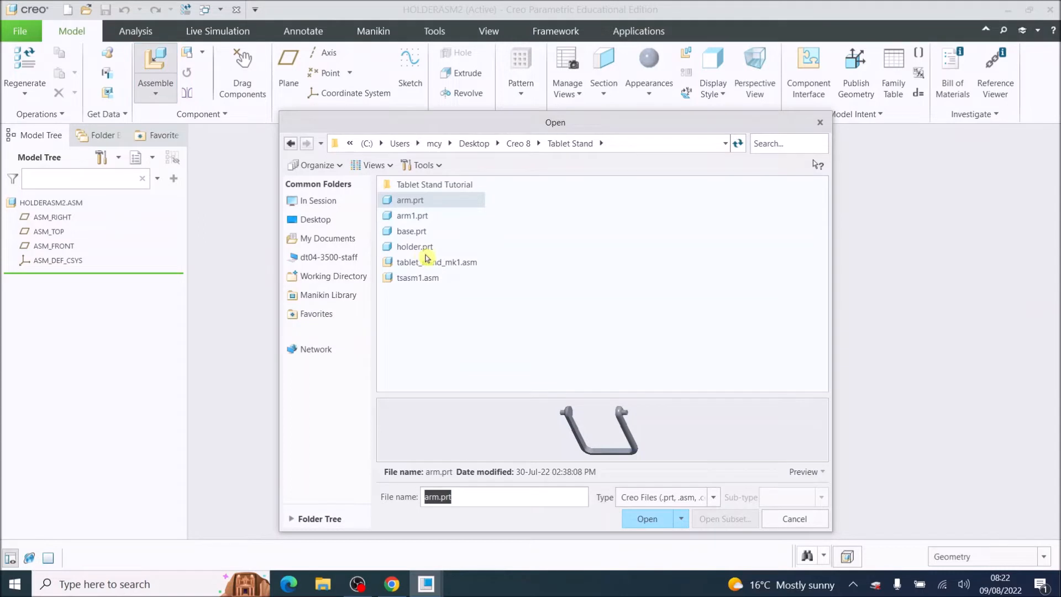
left_click(392, 233)
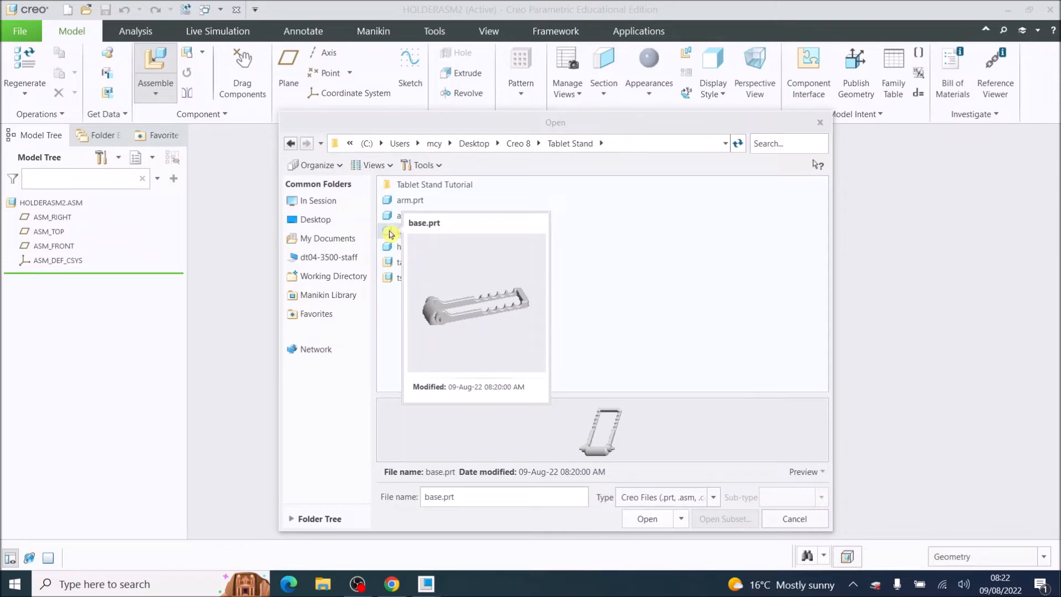
double_click(391, 234)
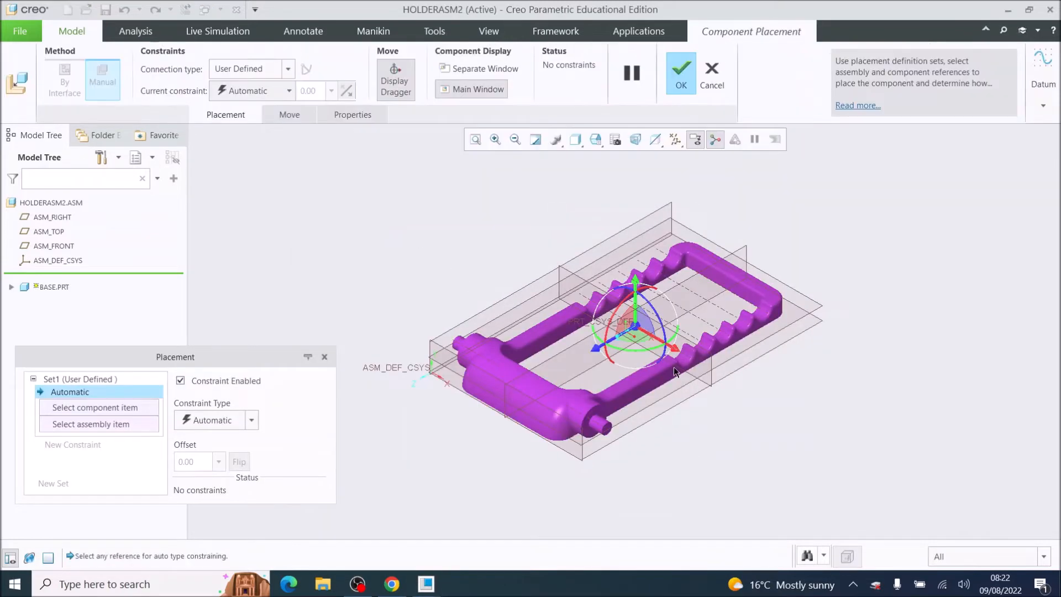
left_click_drag(670, 347, 486, 219)
left_click_drag(407, 243, 375, 261)
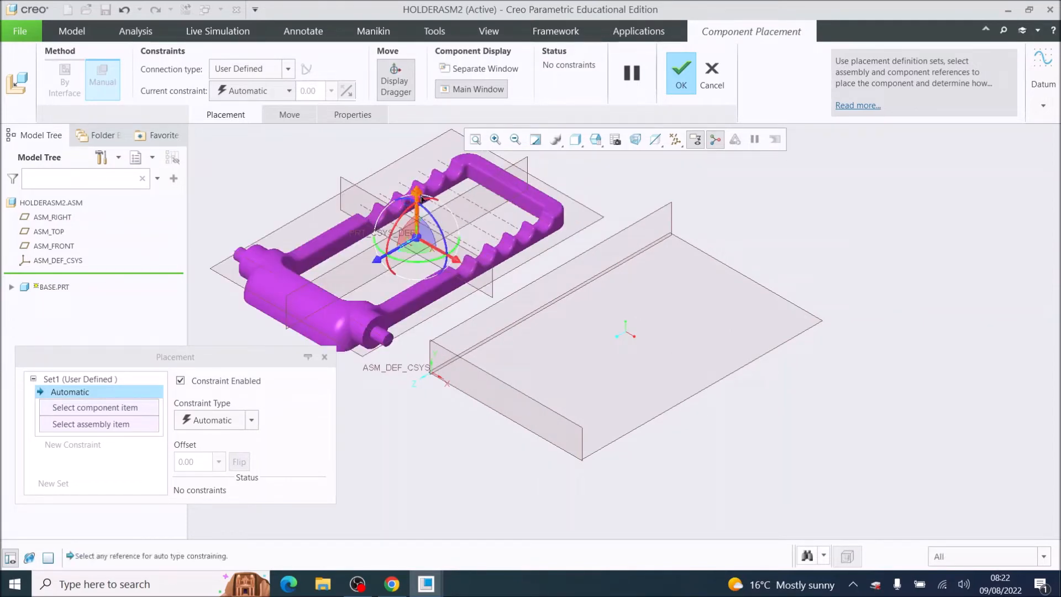
left_click_drag(422, 198, 417, 227)
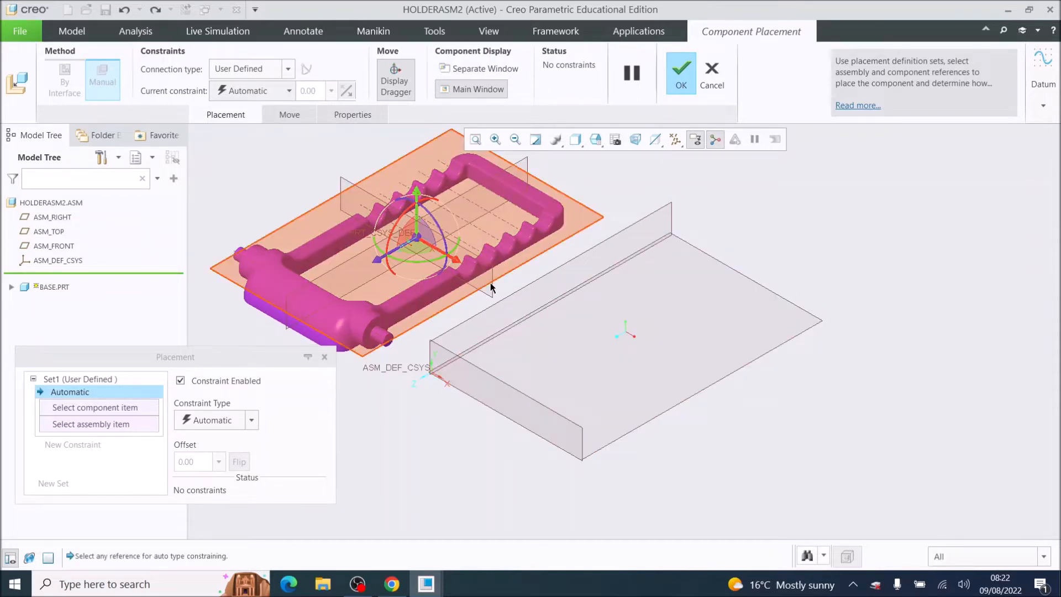
Constrain the BASE part's TOP plane to ASM_TOP with a Distance constraint at 0.00 offset
left_click(587, 209)
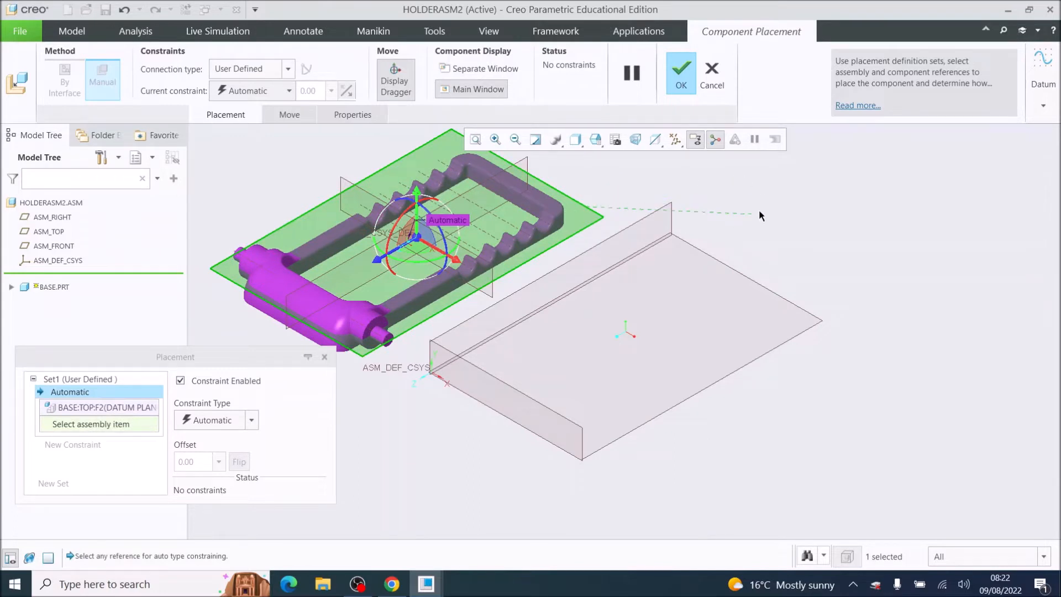
left_click(798, 311)
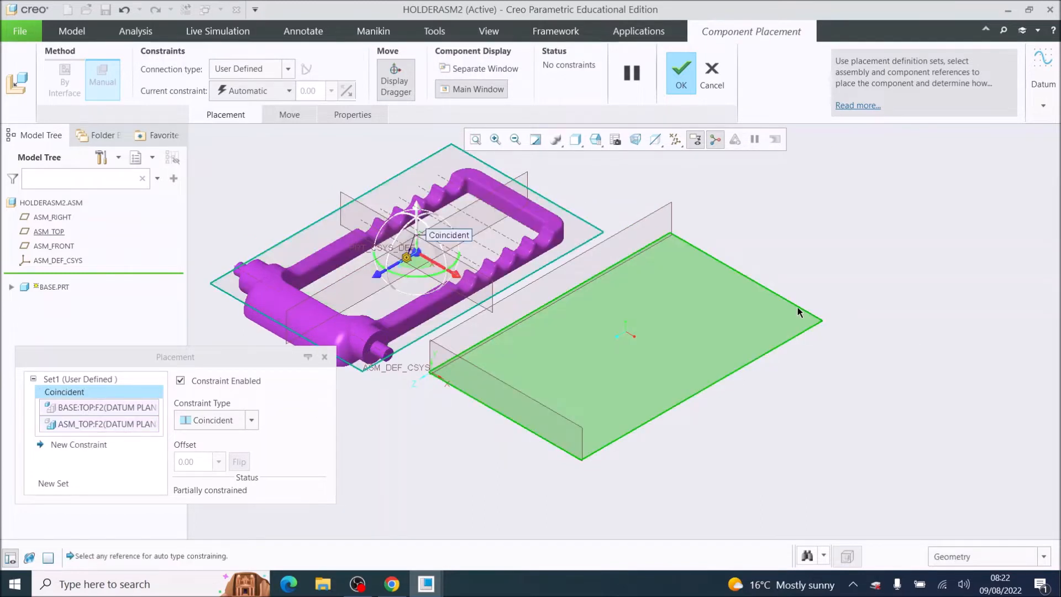
left_click(252, 420)
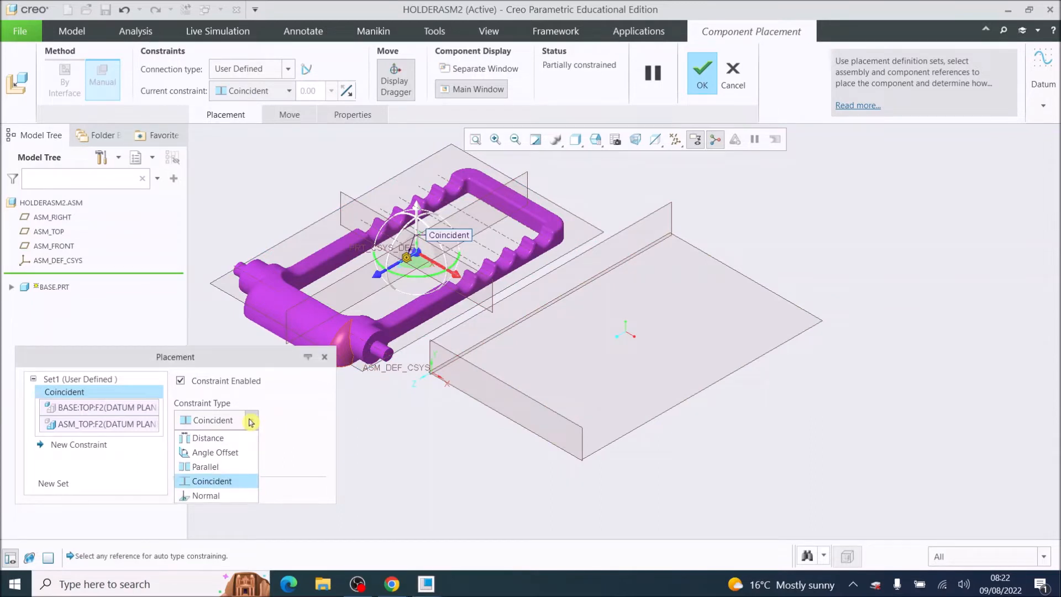
left_click(209, 438)
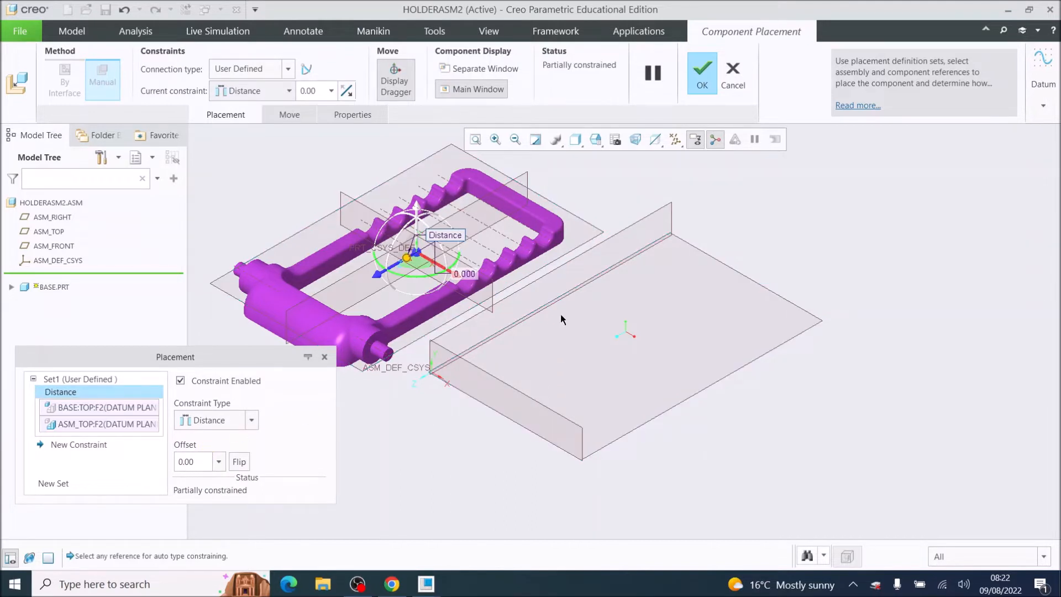
Constrain the BASE part's RIGHT plane to ASM_RIGHT with a Distance constraint at 0.00 offset
left_click(519, 179)
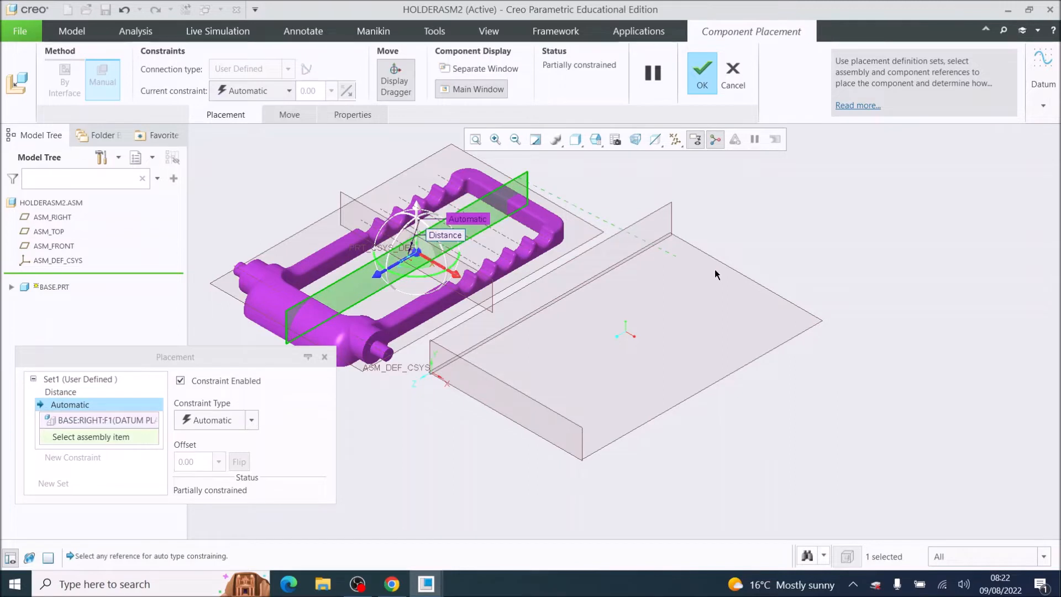
left_click(658, 212)
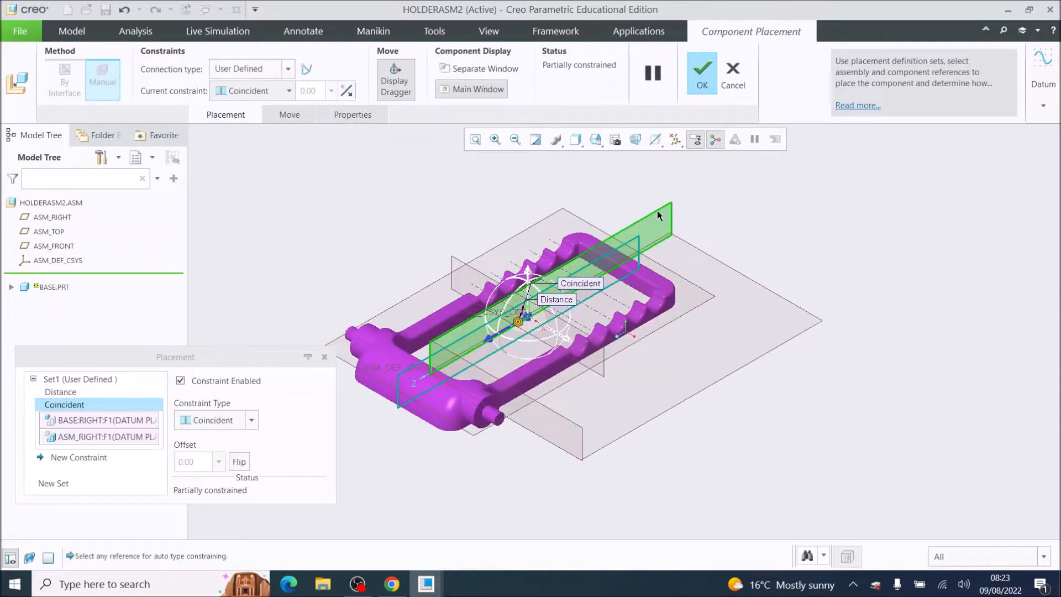
left_click(251, 420)
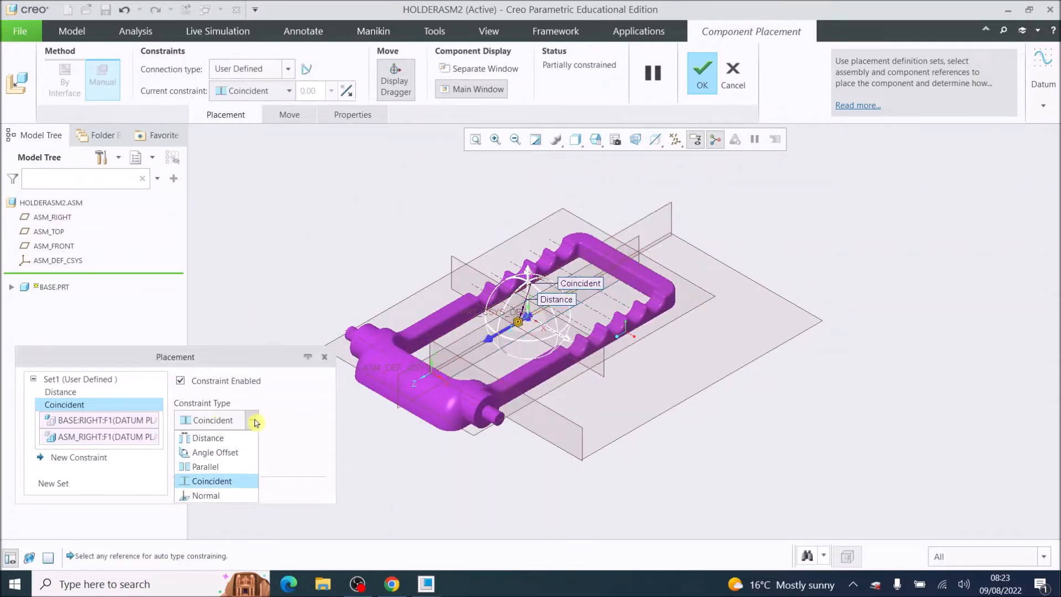
left_click(215, 438)
double_click(204, 464)
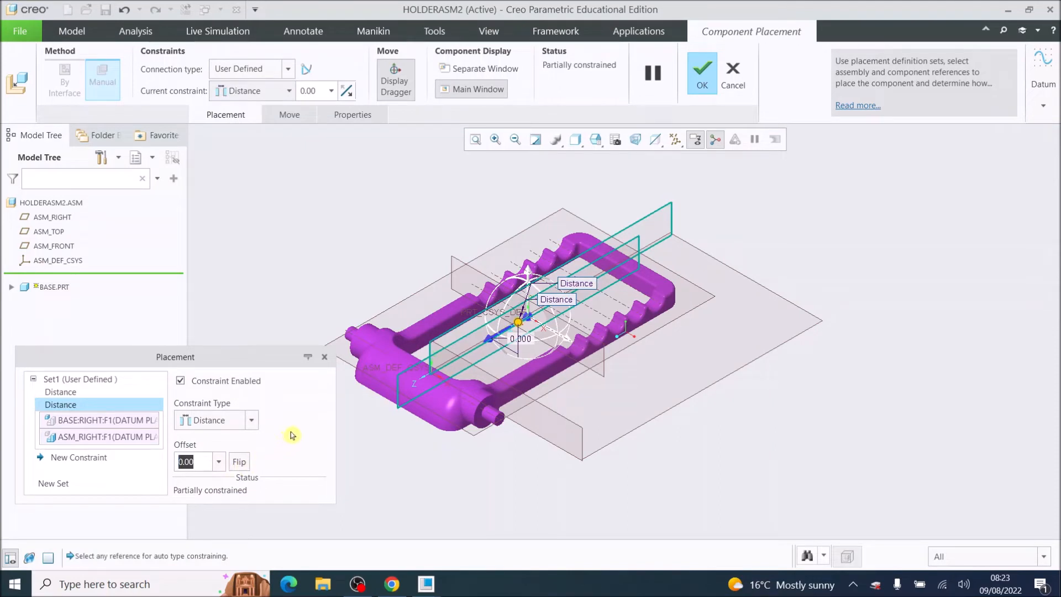
Constrain the BASE part's FRONT plane to ASM_FRONT with a 0.00 Distance constraint and accept the component placement
left_click(470, 267)
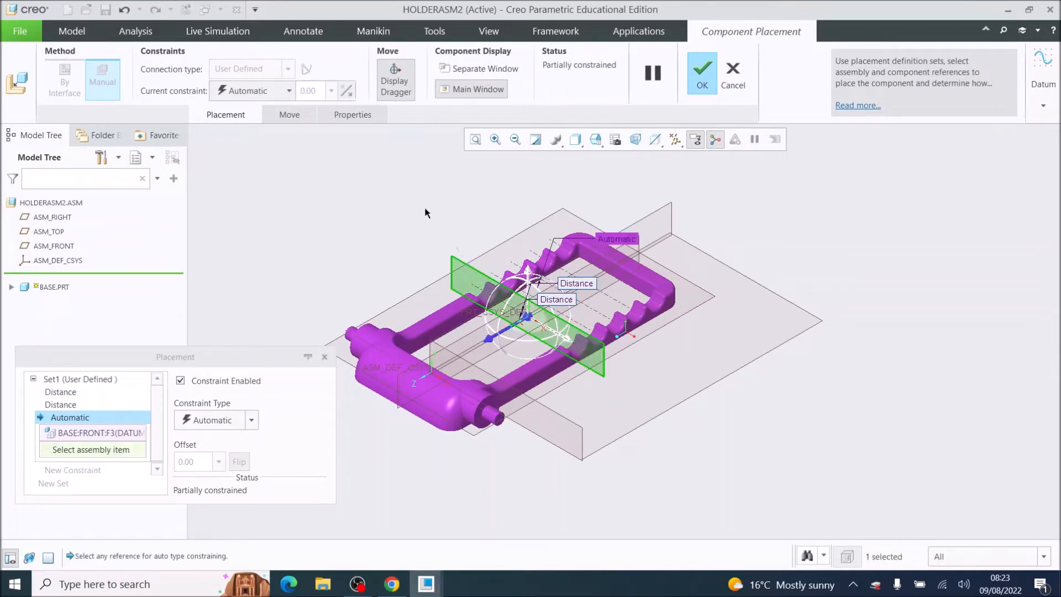
left_click(556, 417)
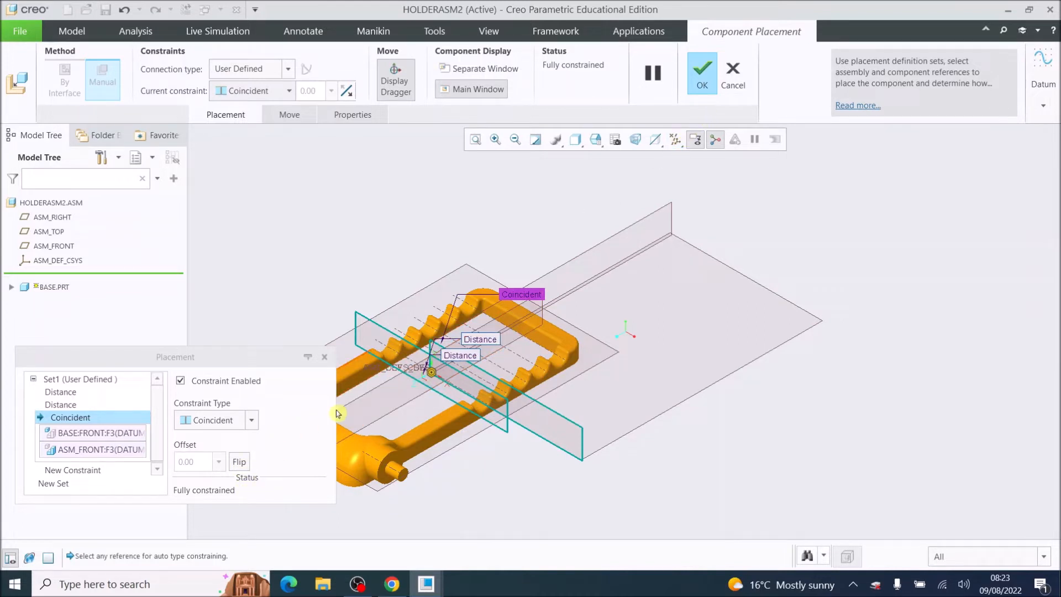
left_click(252, 420)
left_click(208, 436)
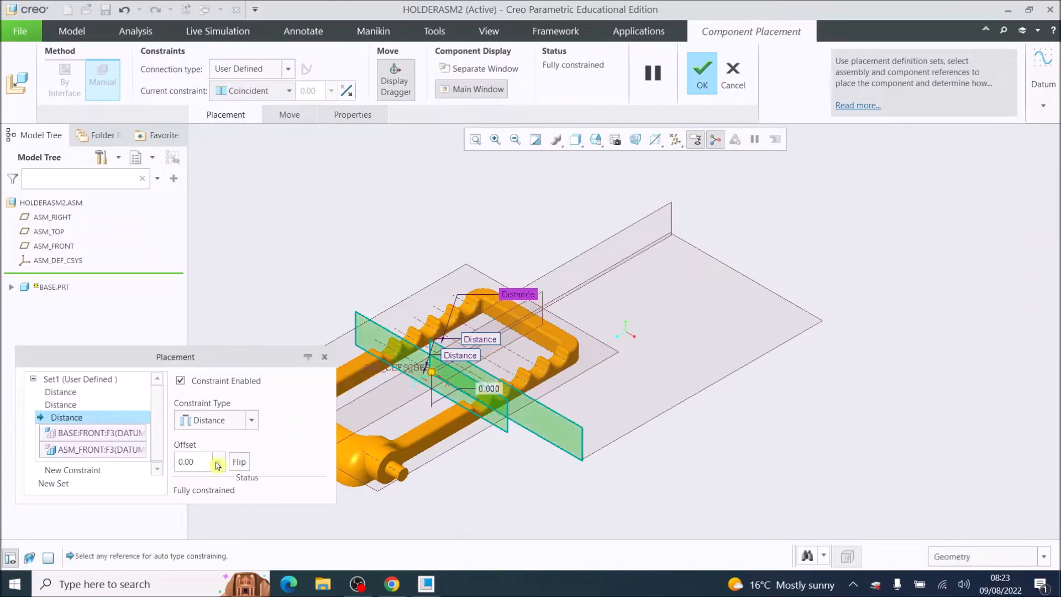
left_click(703, 76)
mouse_move(664, 333)
middle_mouse_down()
mouse_move(697, 388)
mouse_move(671, 360)
middle_mouse_up()
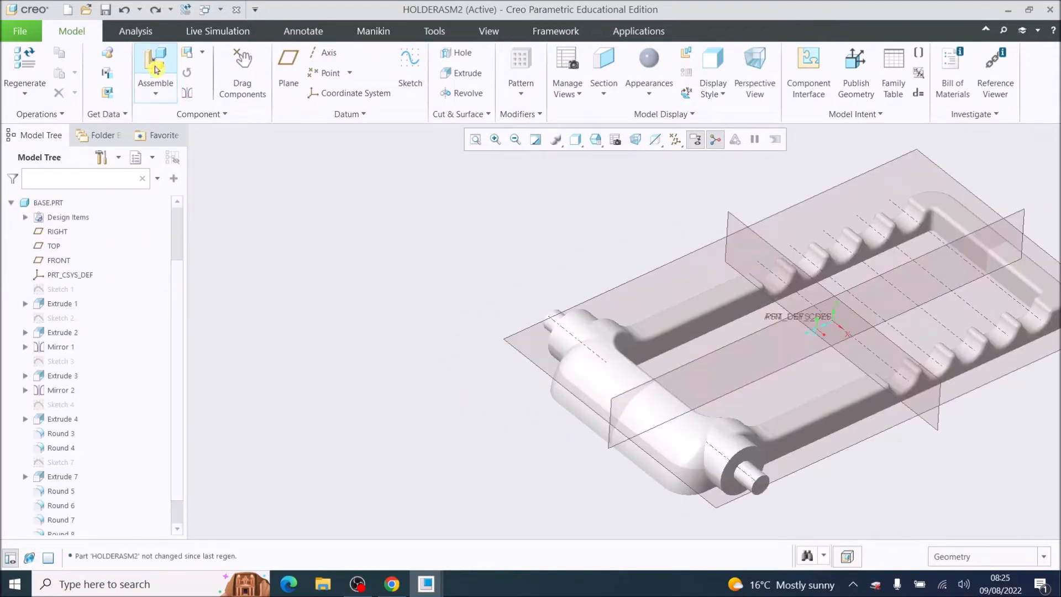
Bring holder.prt from the Tablet Stand folder into the assembly as the second component
left_click(157, 70)
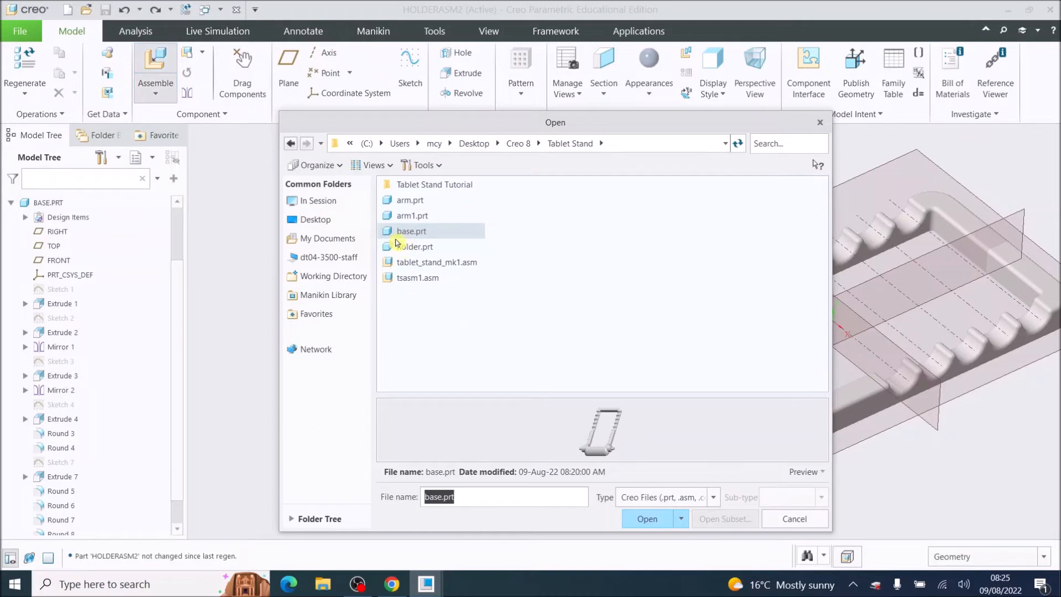
left_click(394, 249)
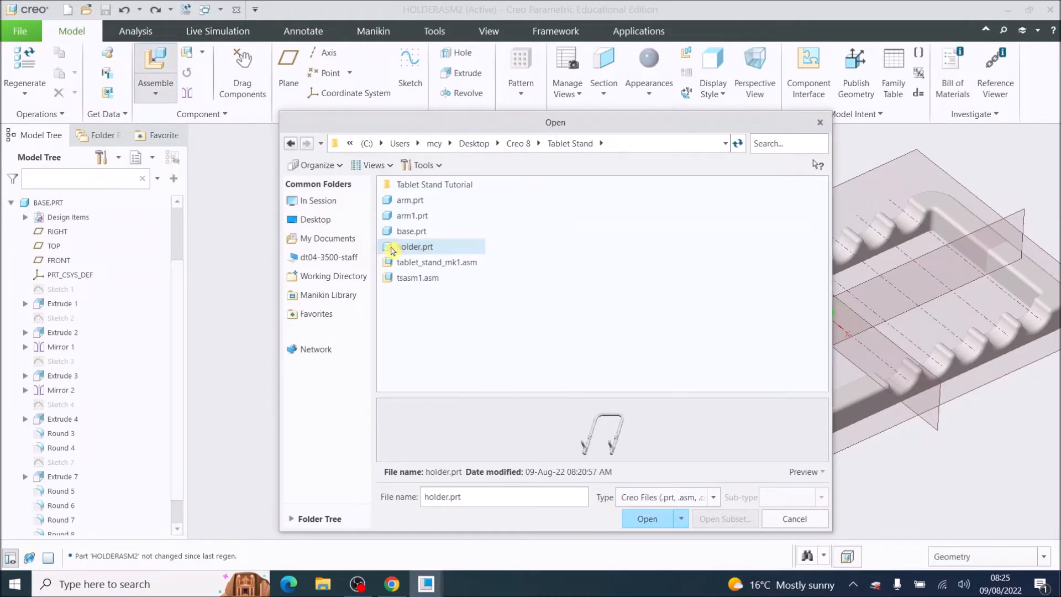
double_click(392, 248)
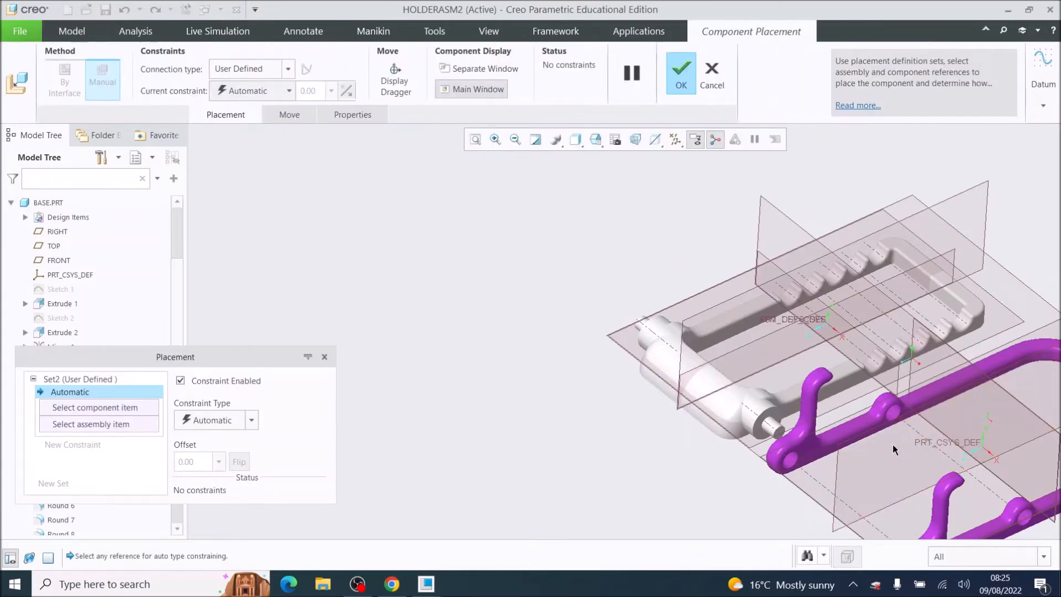
Make the hole surface below the HOLDER's hook Coincident with the cylindrical pin surface on the BASE
scroll(892, 444, "up", 5)
scroll(895, 447, "down", 4)
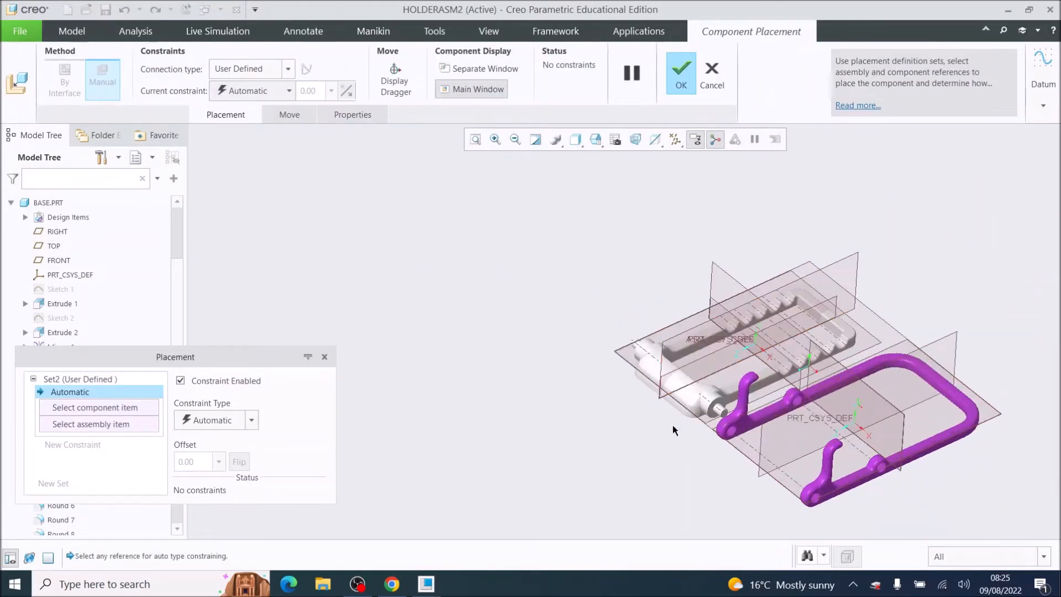
scroll(757, 437, "down", 3)
scroll(756, 427, "down", 3)
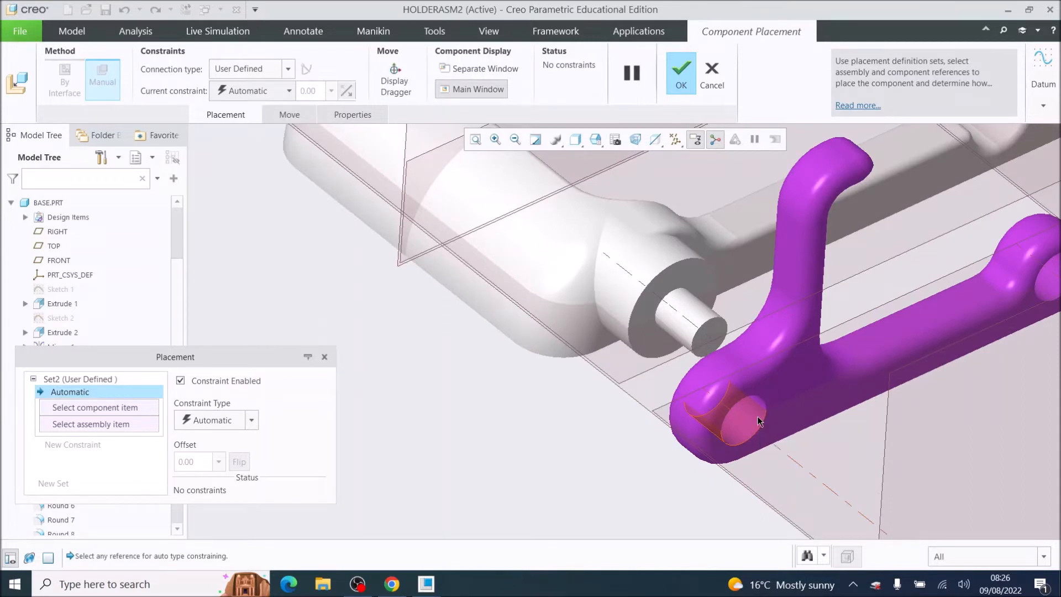
left_click(757, 421)
scroll(462, 433, "up", 5)
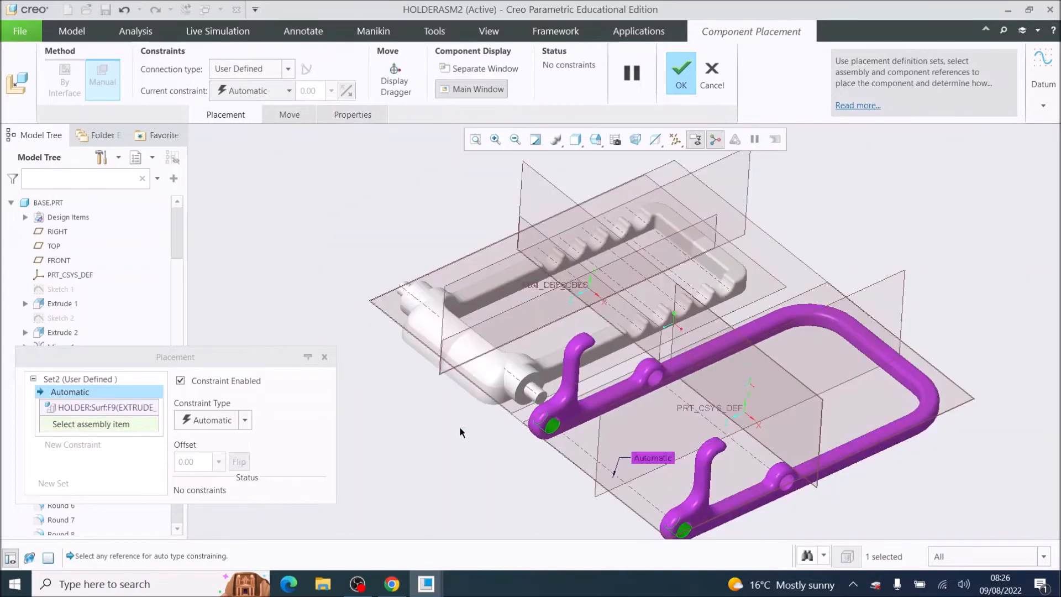
scroll(403, 288, "down", 5)
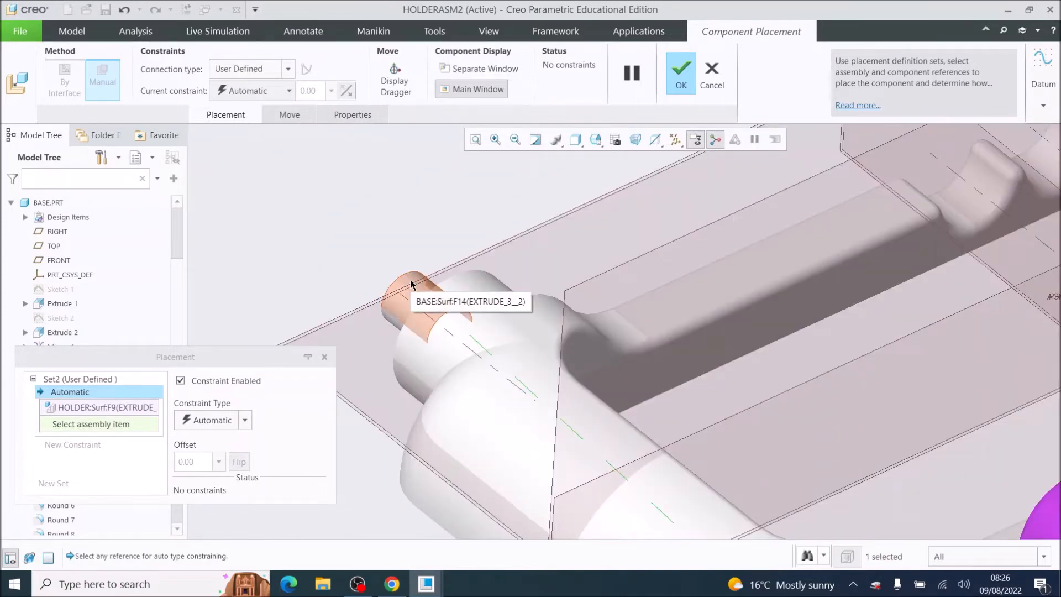
left_click(411, 284)
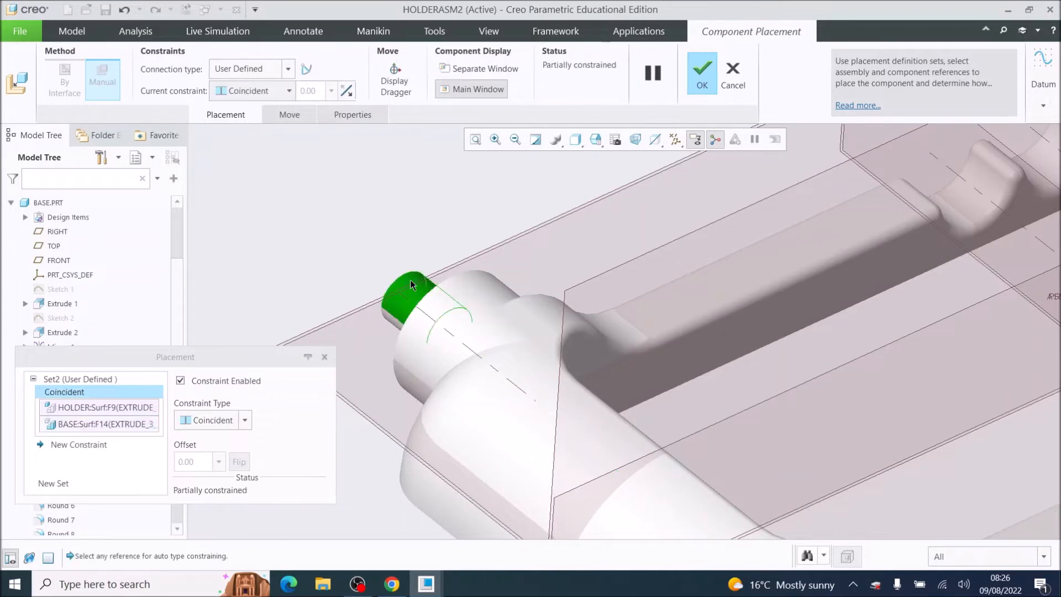
Turn on the 3D dragger and move the HOLDER along the pin axis until its two arms straddle the BASE
scroll(838, 465, "up", 5)
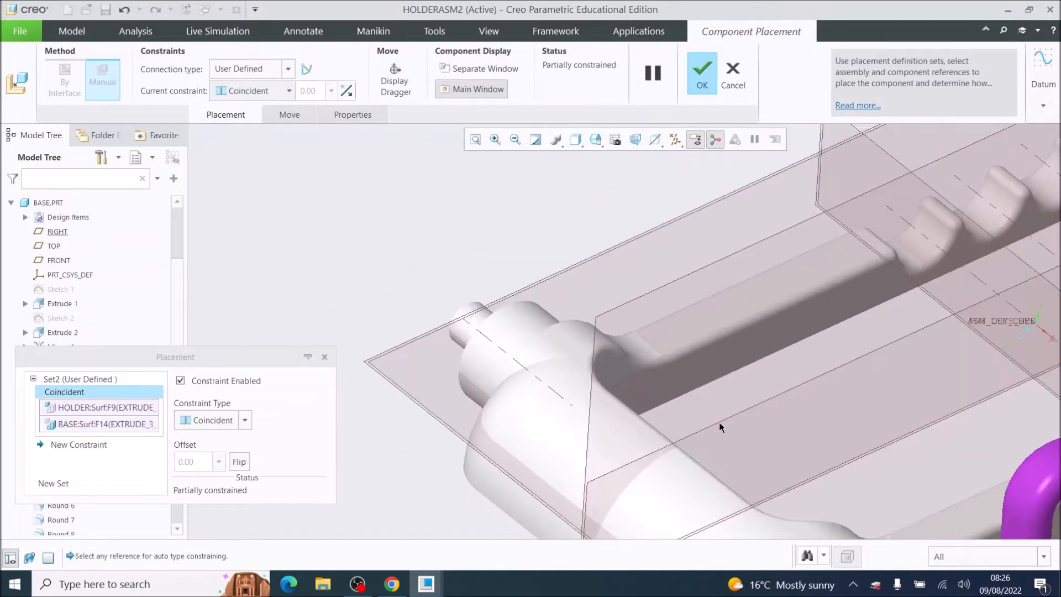
scroll(901, 514, "down", 2)
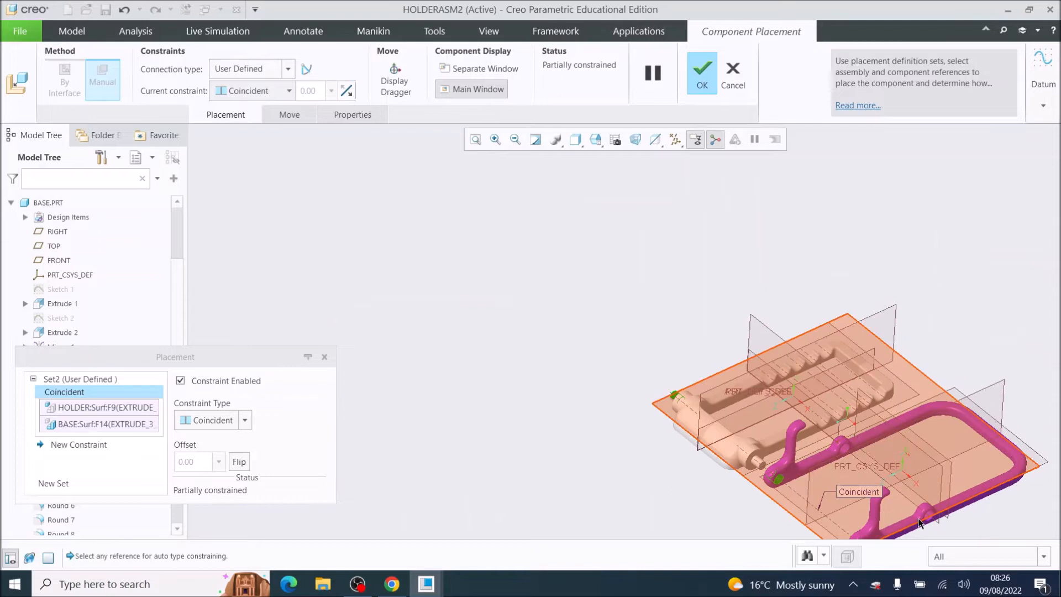
left_click(401, 90)
left_click_drag(937, 499, 836, 409)
scroll(792, 504, "down", 2)
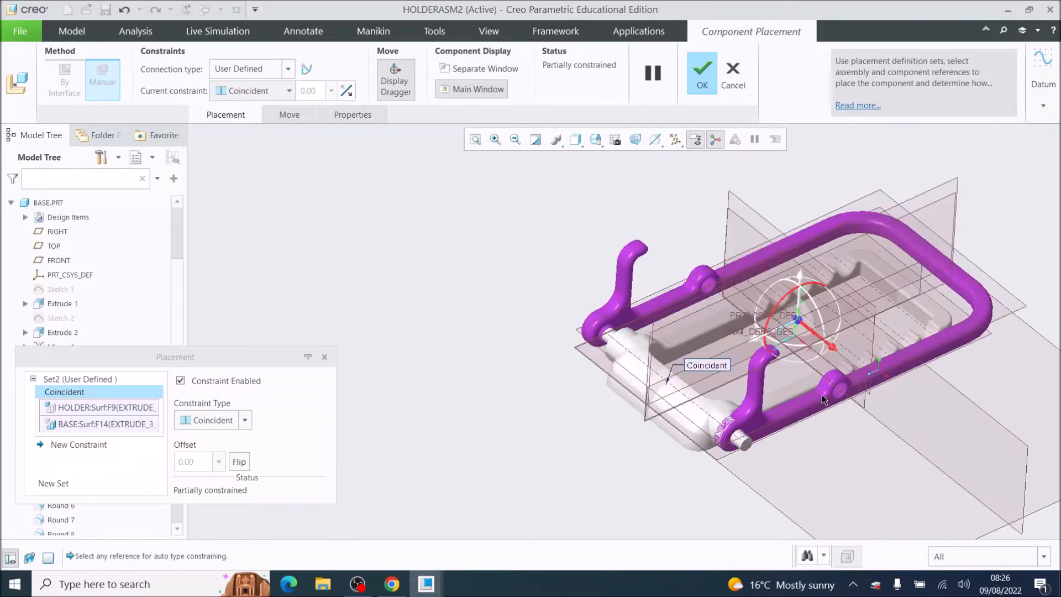
Fine-tune the HOLDER's position along the pin axis so its two arms sit evenly on both sides of the BASE
mouse_move(832, 347)
left_mouse_down()
mouse_move(858, 370)
mouse_move(838, 356)
left_mouse_up()
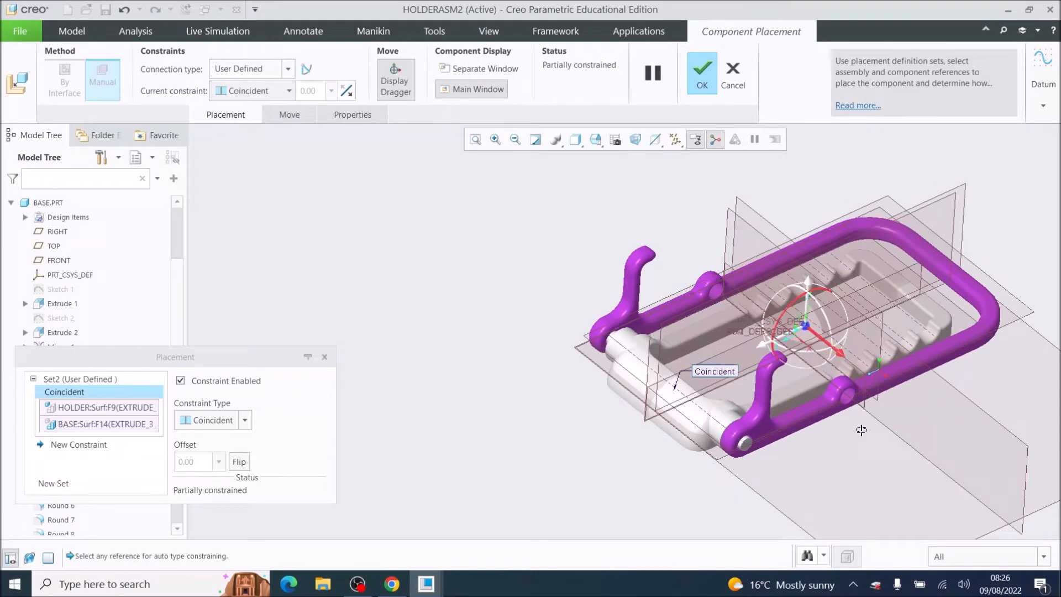
middle_click_drag(862, 430, 853, 435)
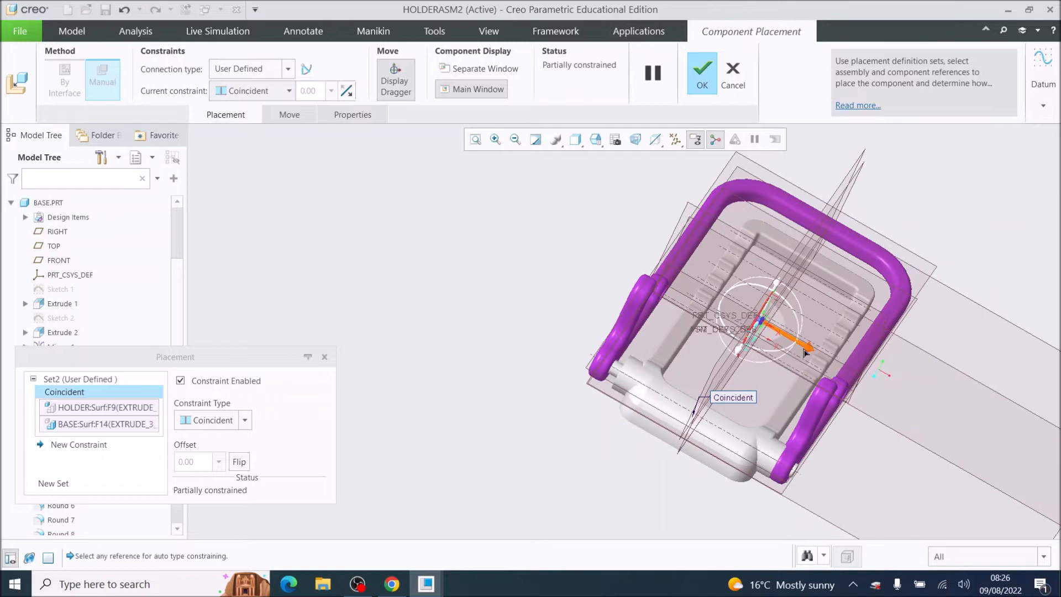
left_click_drag(808, 351, 811, 356)
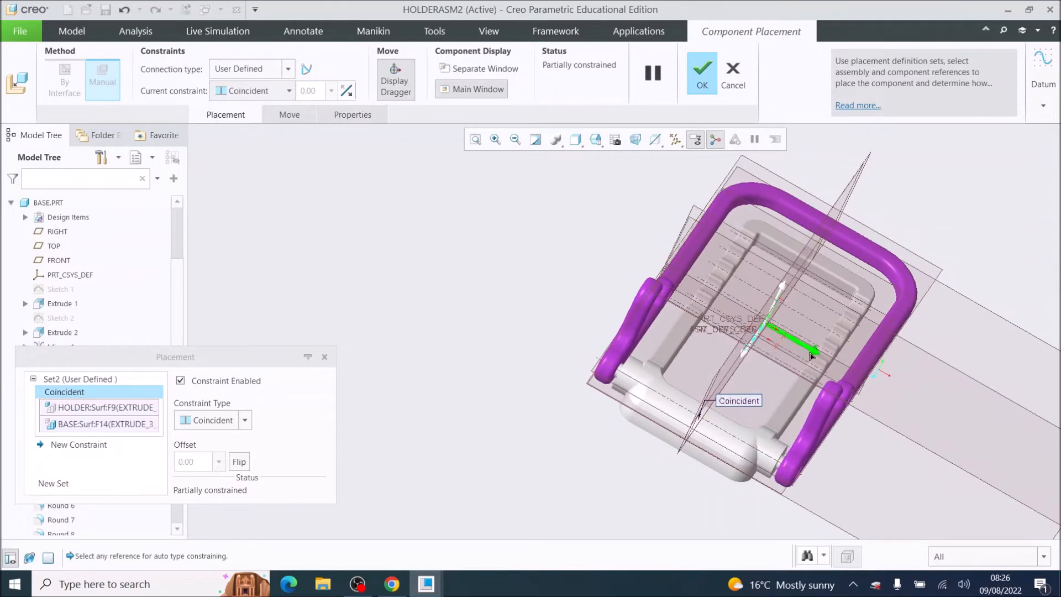
middle_click_drag(811, 354, 904, 423)
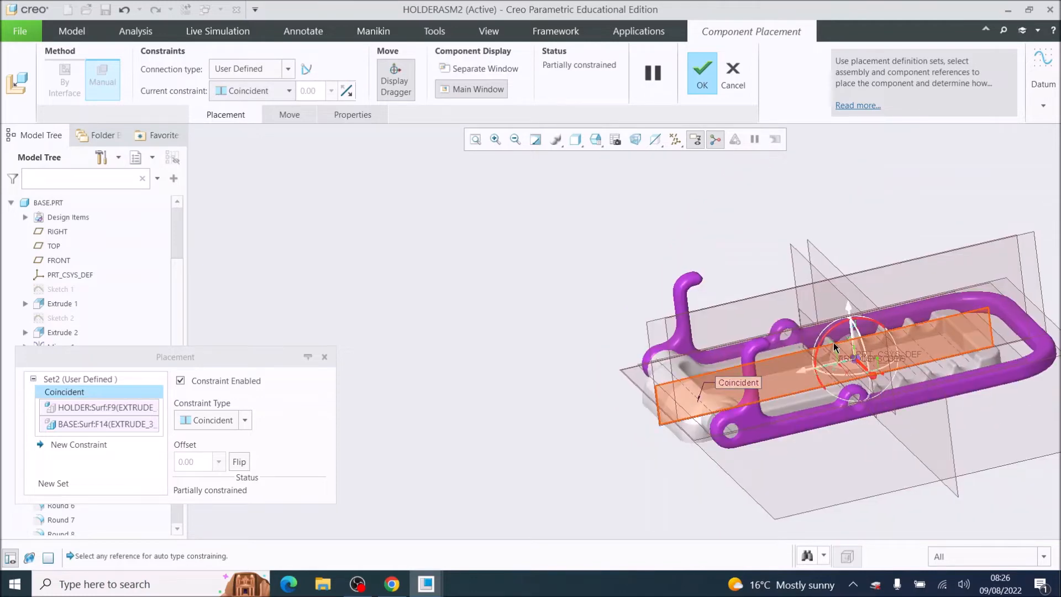
Swing the HOLDER about the BASE pin to test its rotation and accept the component placement
left_click_drag(834, 342, 818, 334)
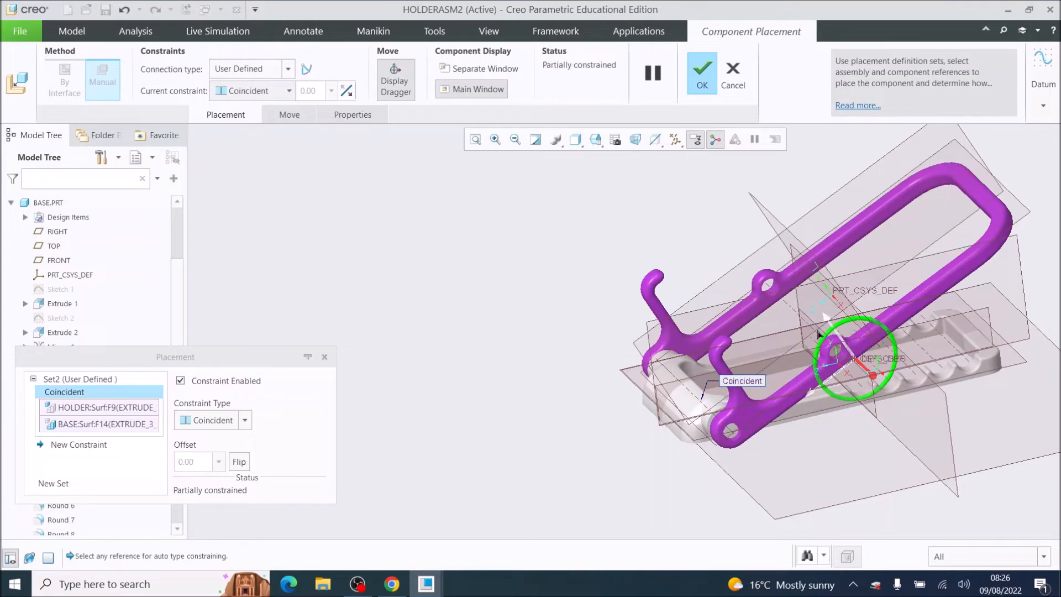
left_click_drag(820, 333, 821, 330)
middle_click(821, 327)
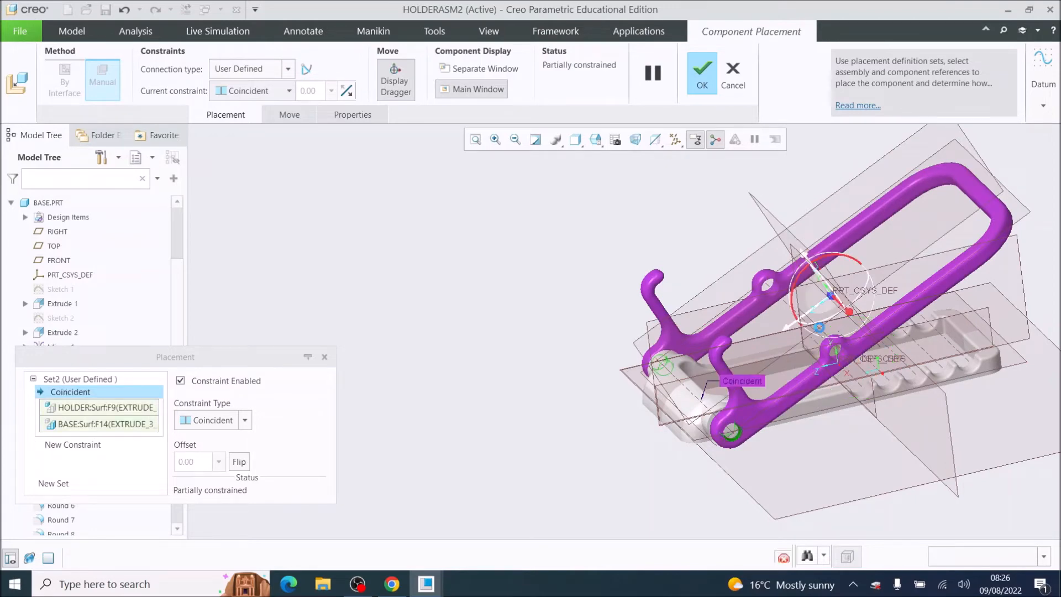
left_click(703, 79)
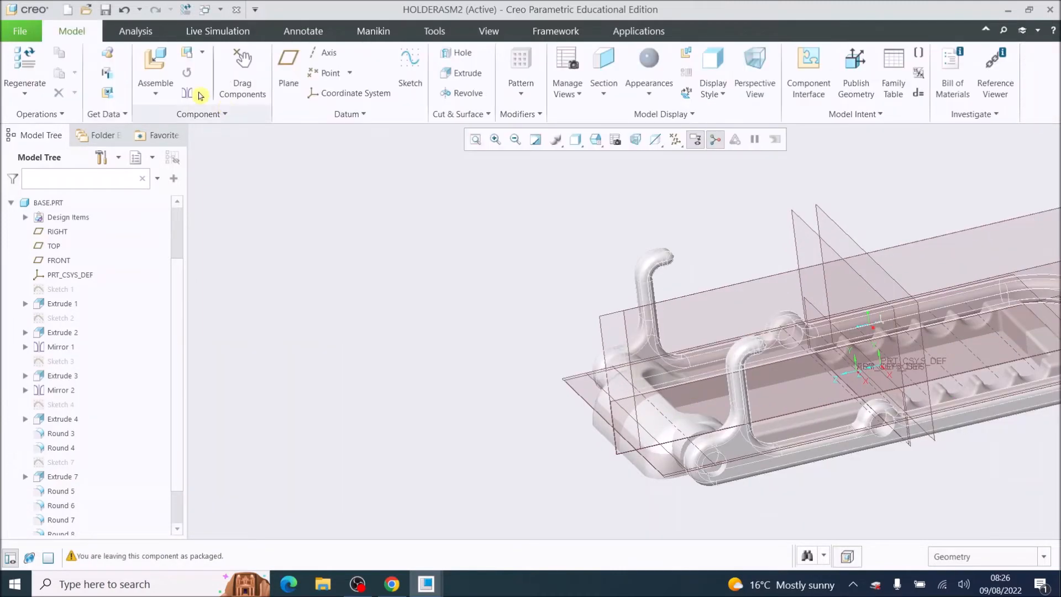
Bring arm1.prt from the Tablet Stand folder into the assembly as the third component
left_click(155, 67)
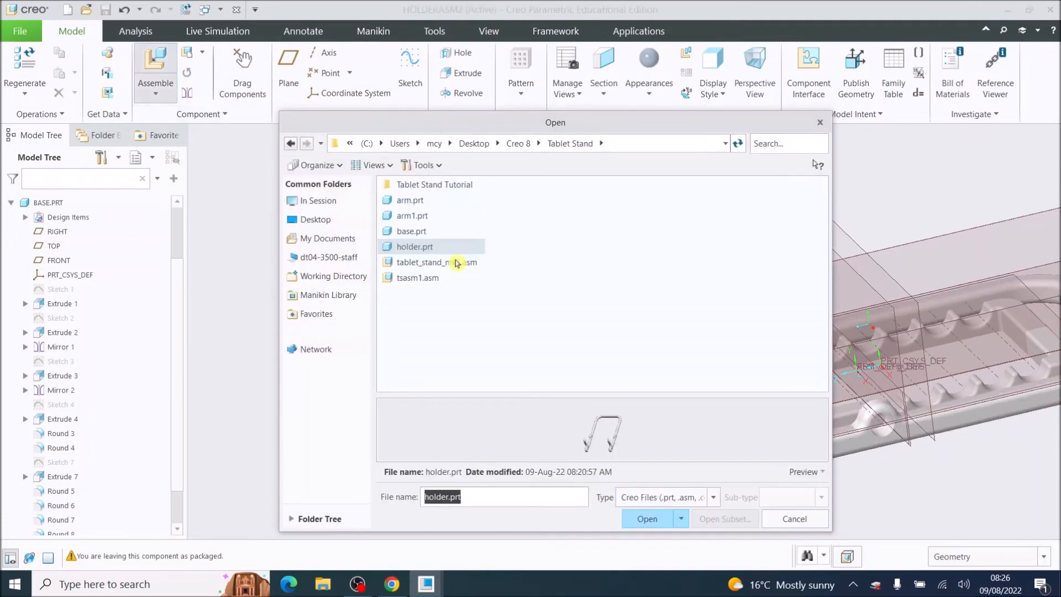
mouse_move(389, 221)
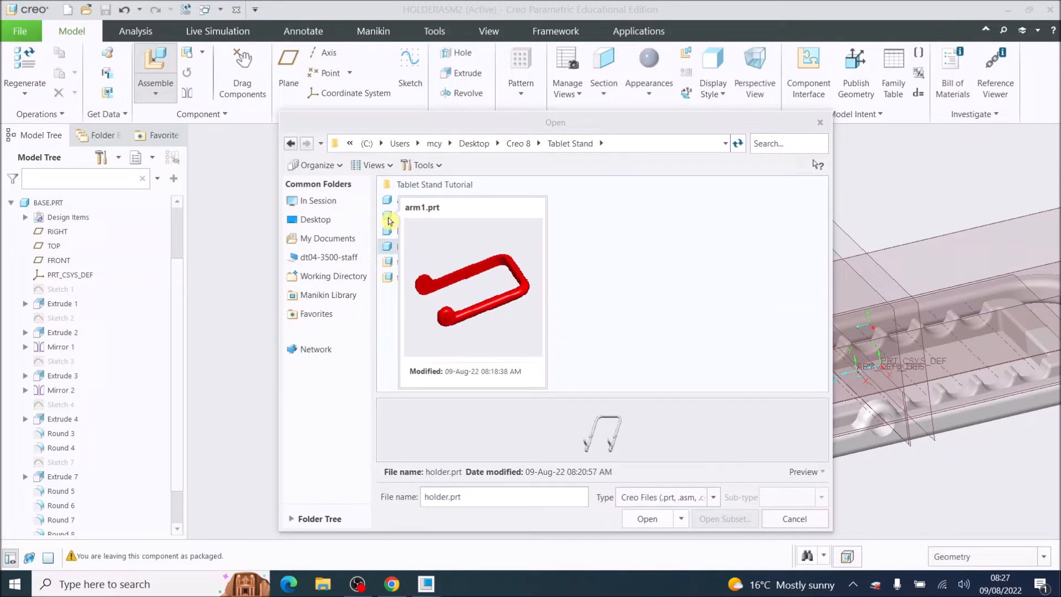
double_click(392, 221)
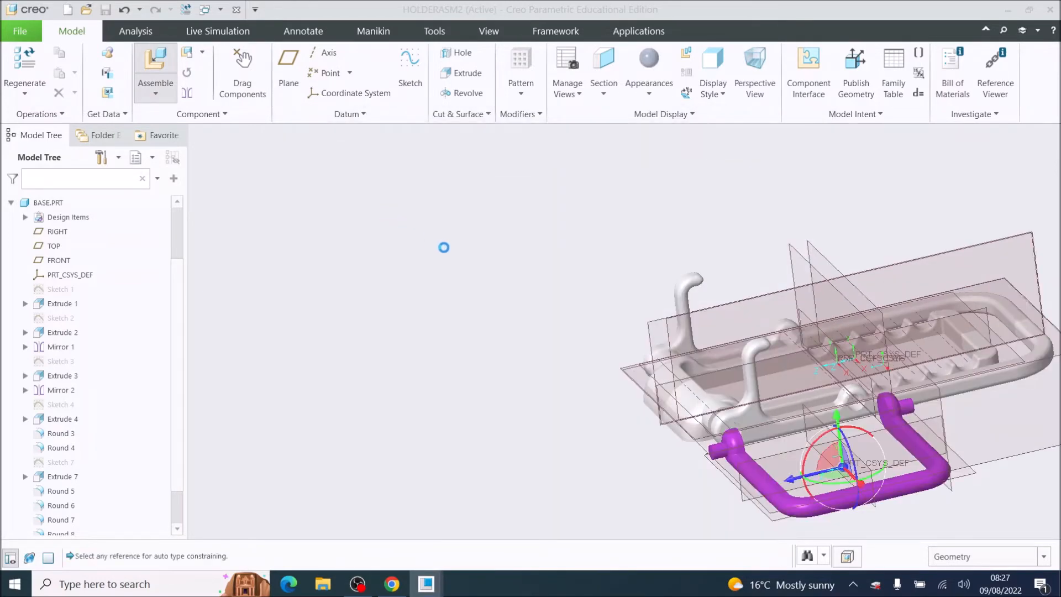
Rotate ARM1 about its vertical axis with the 3D dragger until its open end faces the HOLDER's hook end
scroll(808, 464, "up", 5)
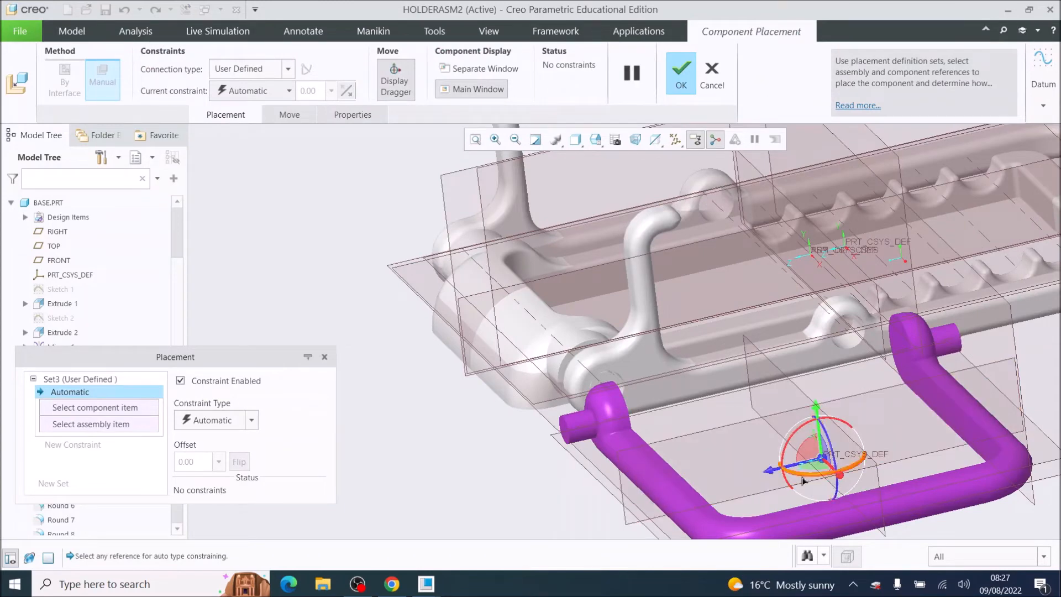
left_click_drag(801, 476, 927, 476)
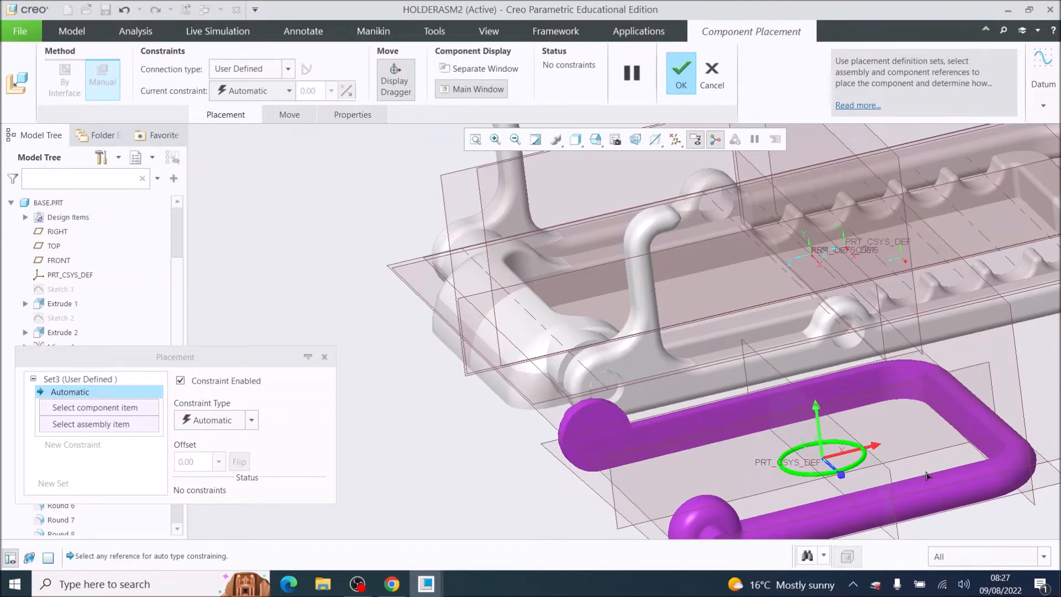
scroll(727, 447, "down", 5)
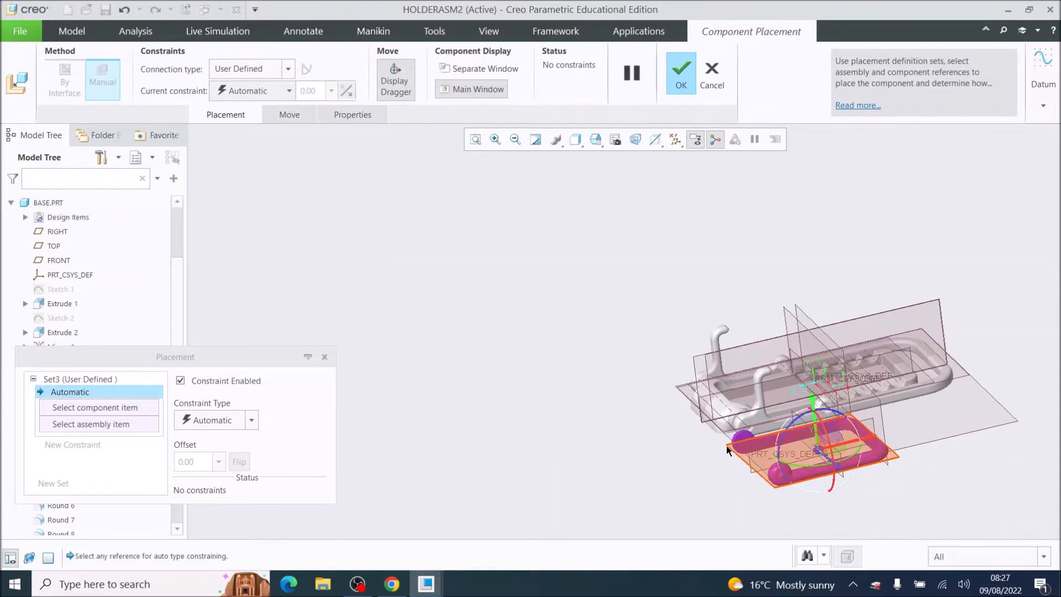
Make the cylindrical surface of ARM1's end pin Coincident with the hole surface in the HOLDER's mid-length lug
scroll(727, 446, "up", 5)
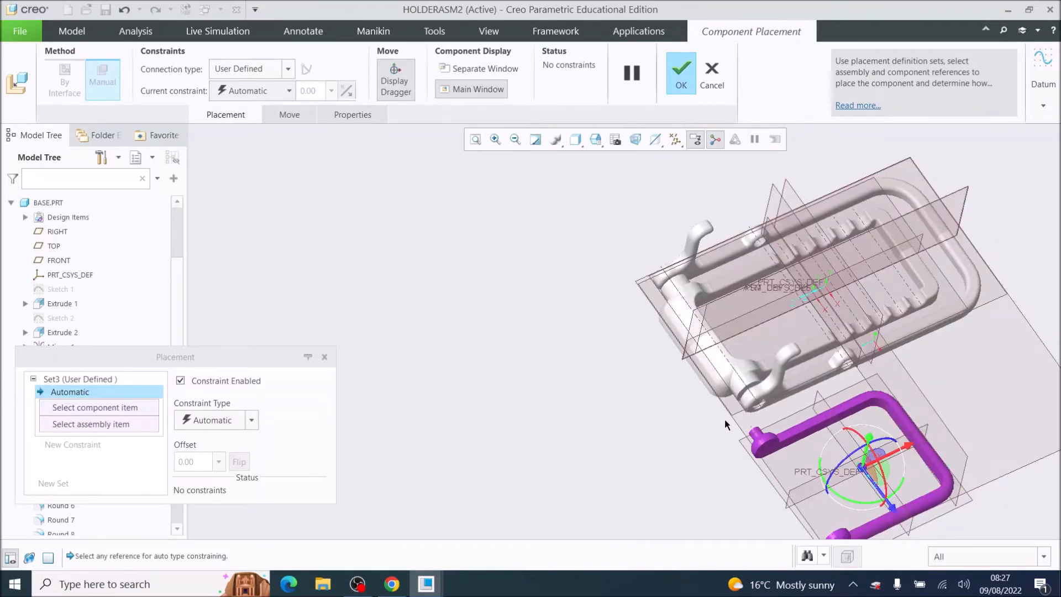
scroll(725, 421, "up", 3)
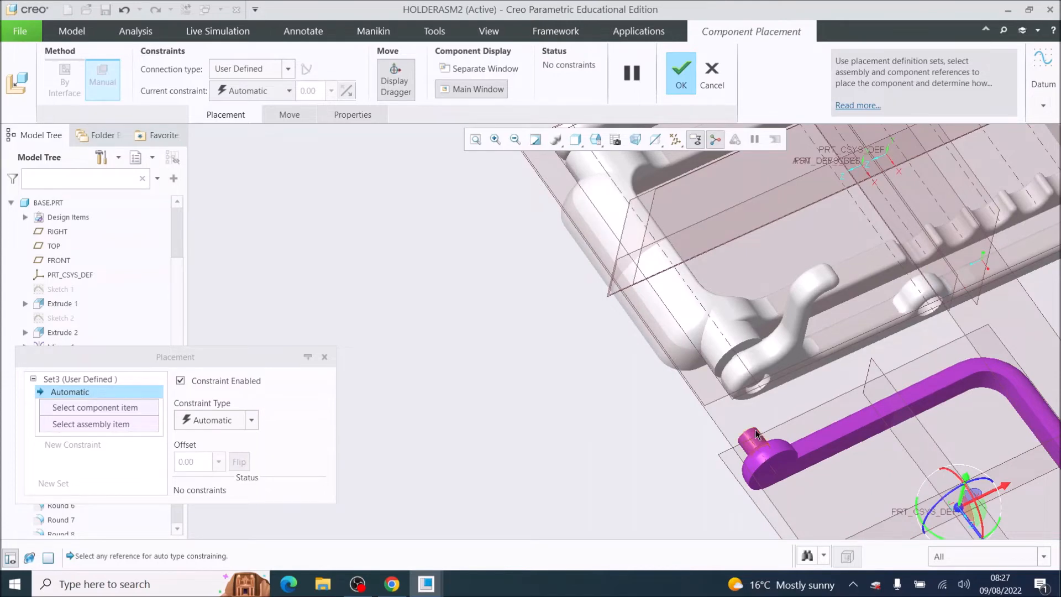
left_click(757, 433)
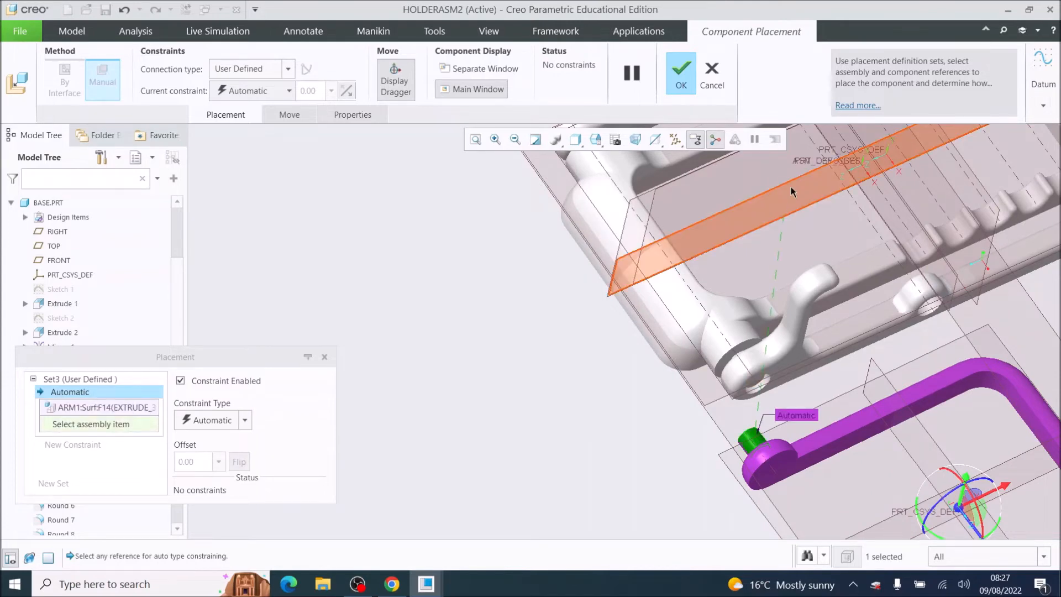
scroll(791, 187, "down", 3)
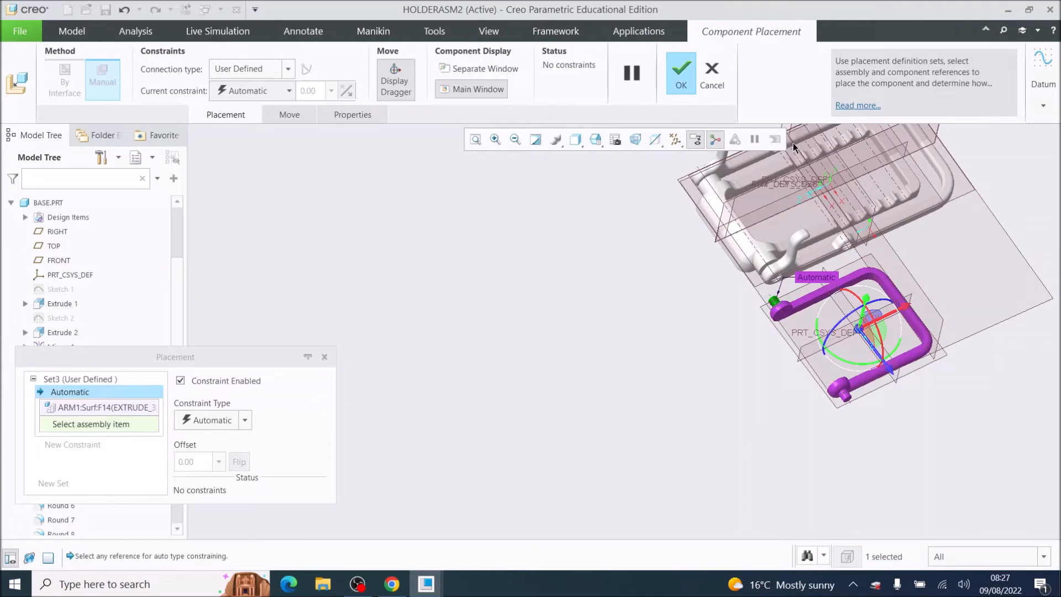
middle_click_drag(794, 142, 772, 183)
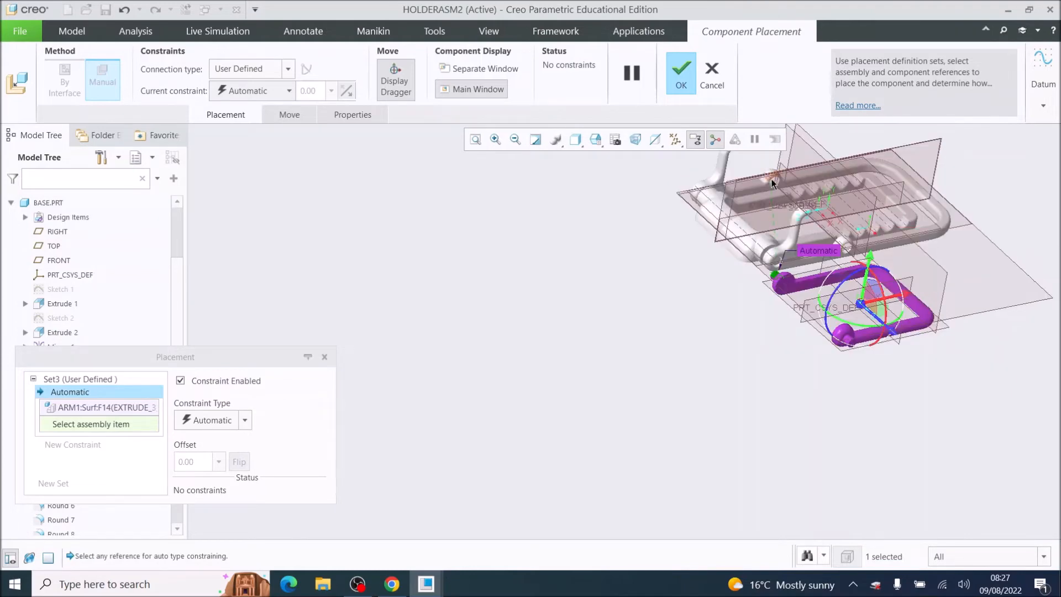
scroll(772, 184, "up", 5)
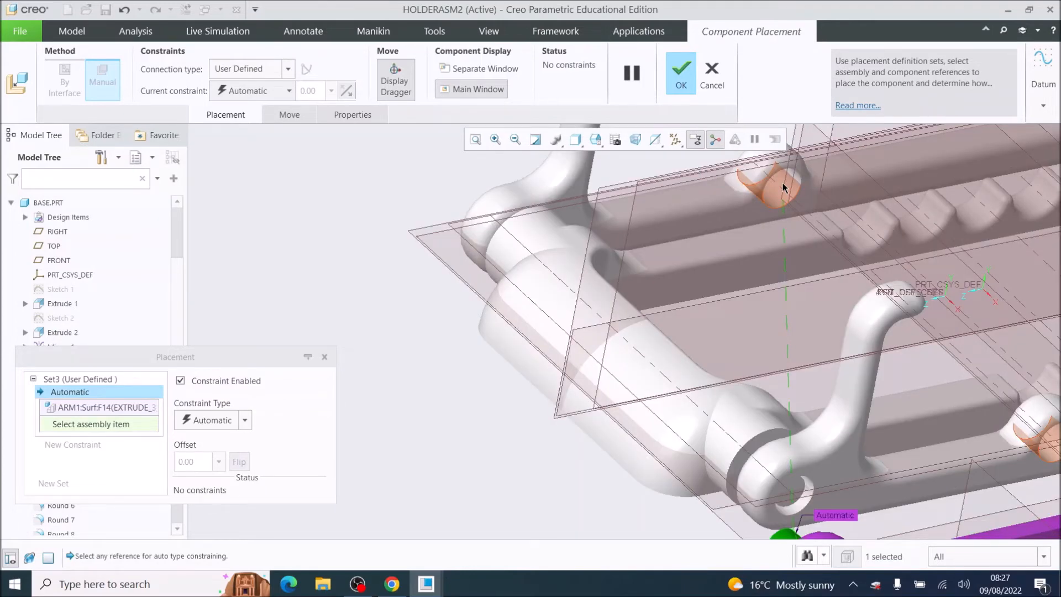
left_click(784, 188)
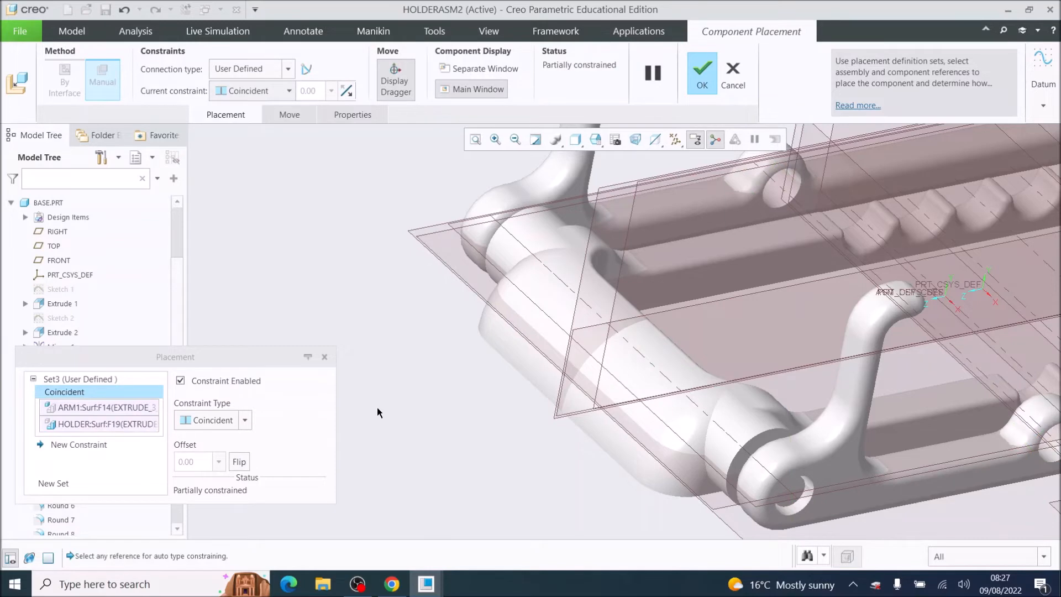
Move ARM1 along the hole axis until it is centred between the HOLDER's arms with its pins in both lug holes
scroll(641, 418, "down", 3)
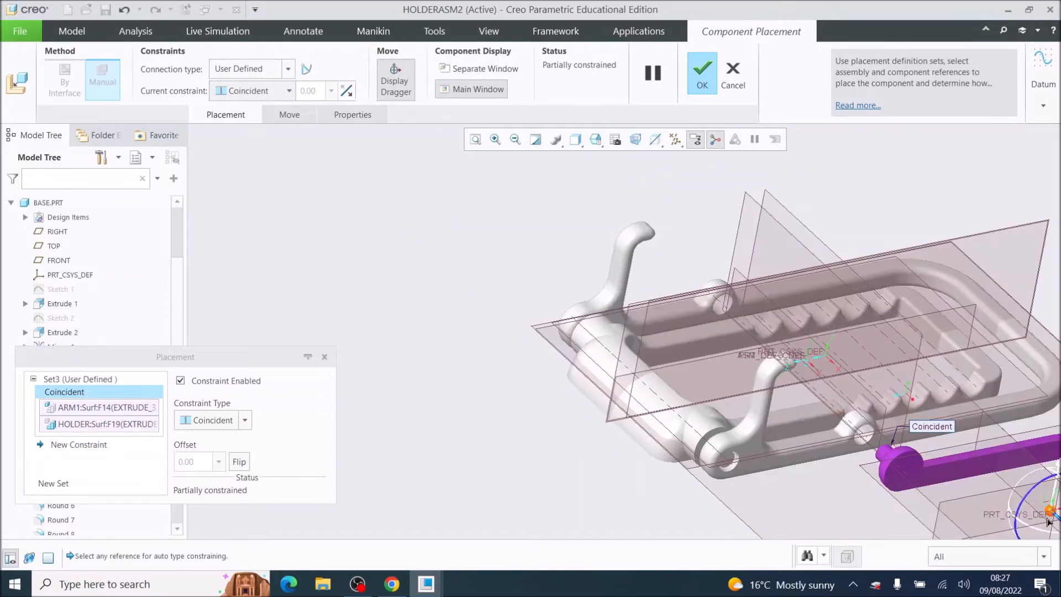
left_click(475, 139)
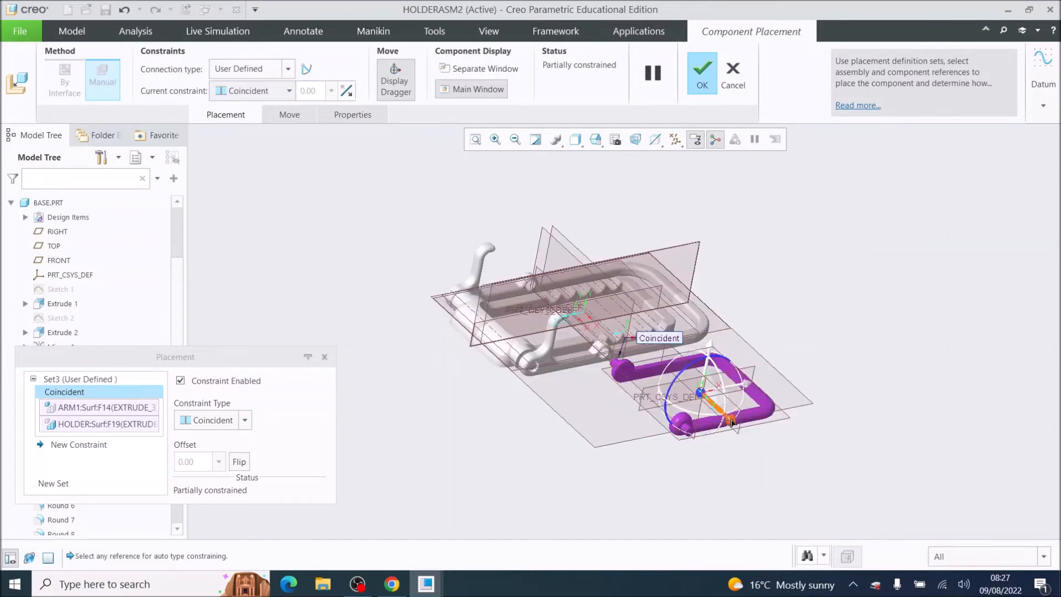
left_click_drag(731, 421, 631, 316)
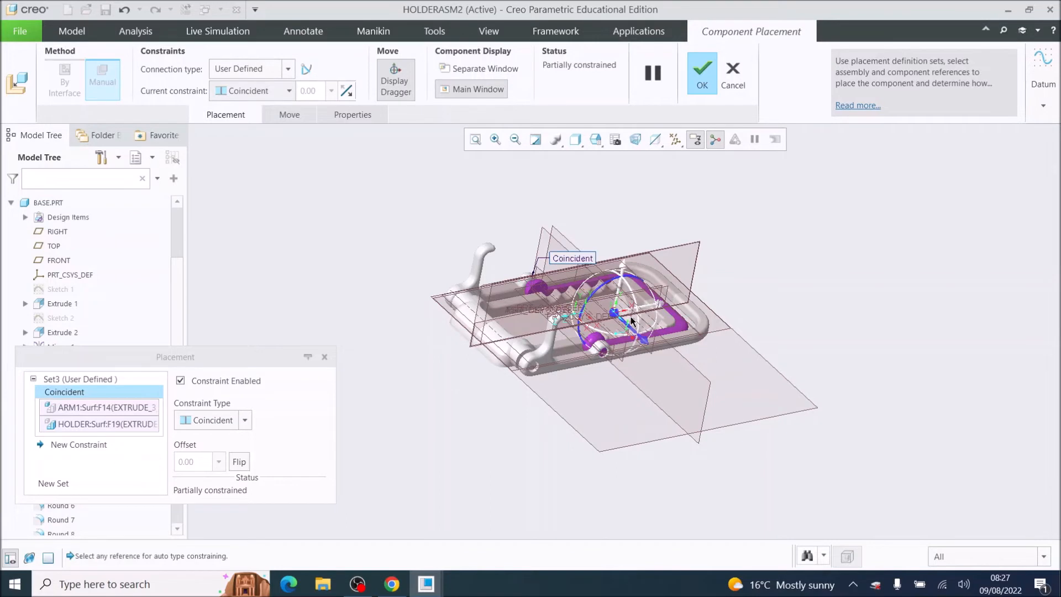
middle_click_drag(631, 321, 610, 348)
scroll(610, 349, "down", 3)
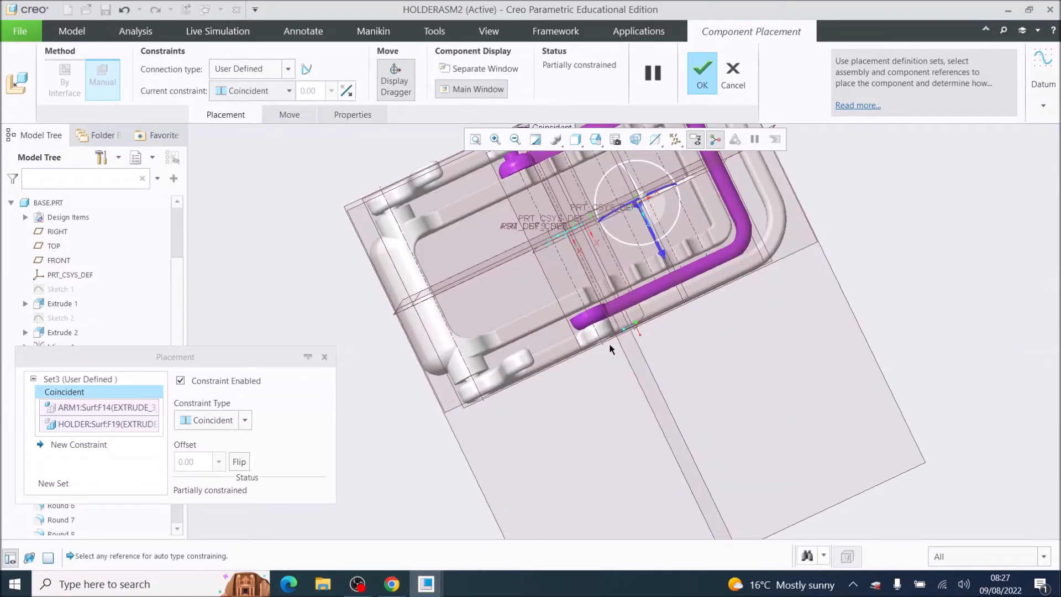
left_click(475, 138)
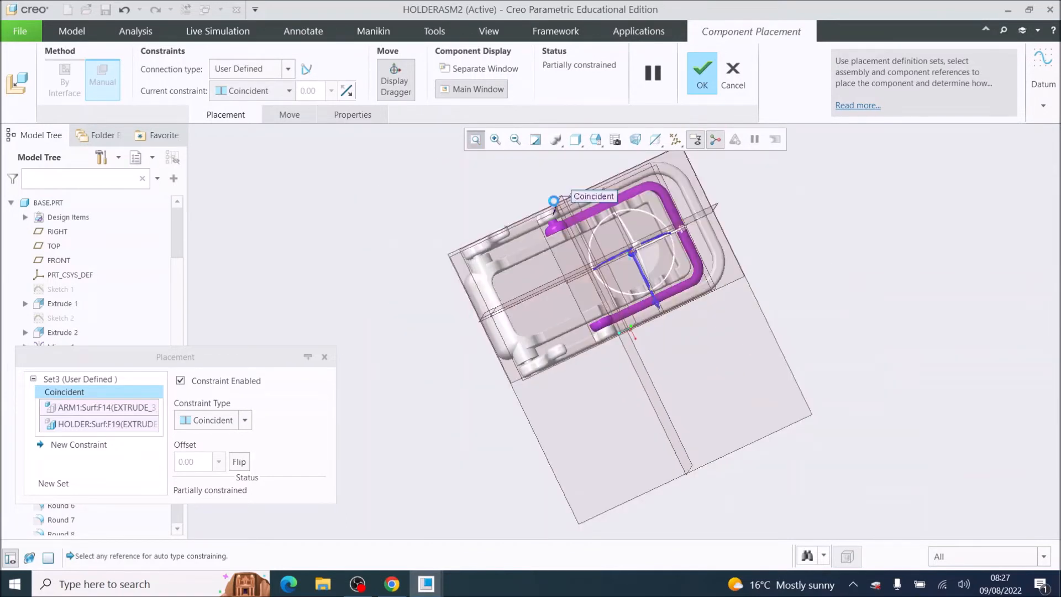
scroll(655, 323, "down", 3)
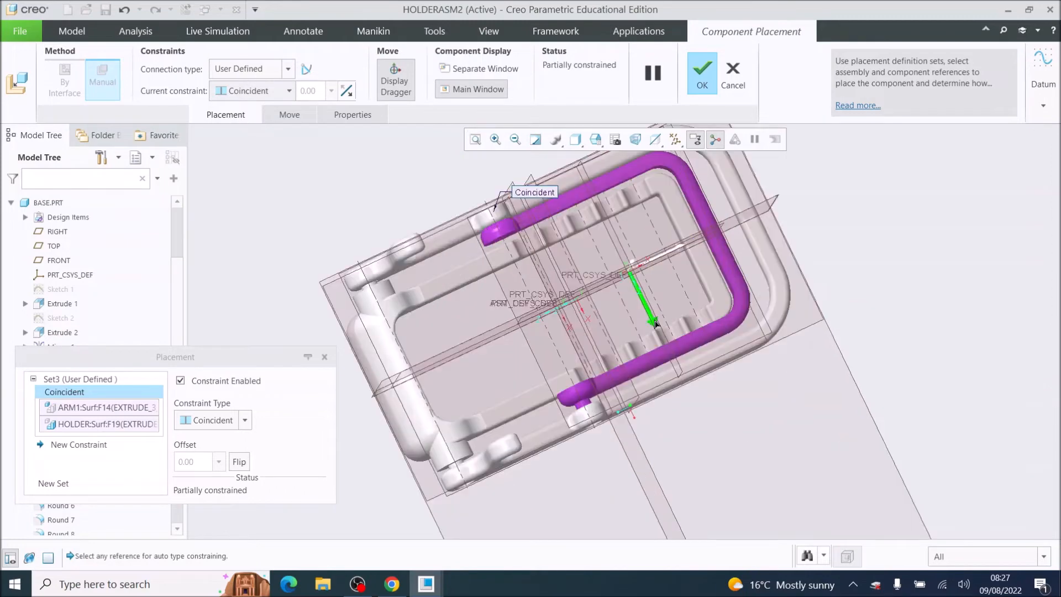
left_click_drag(655, 325, 659, 331)
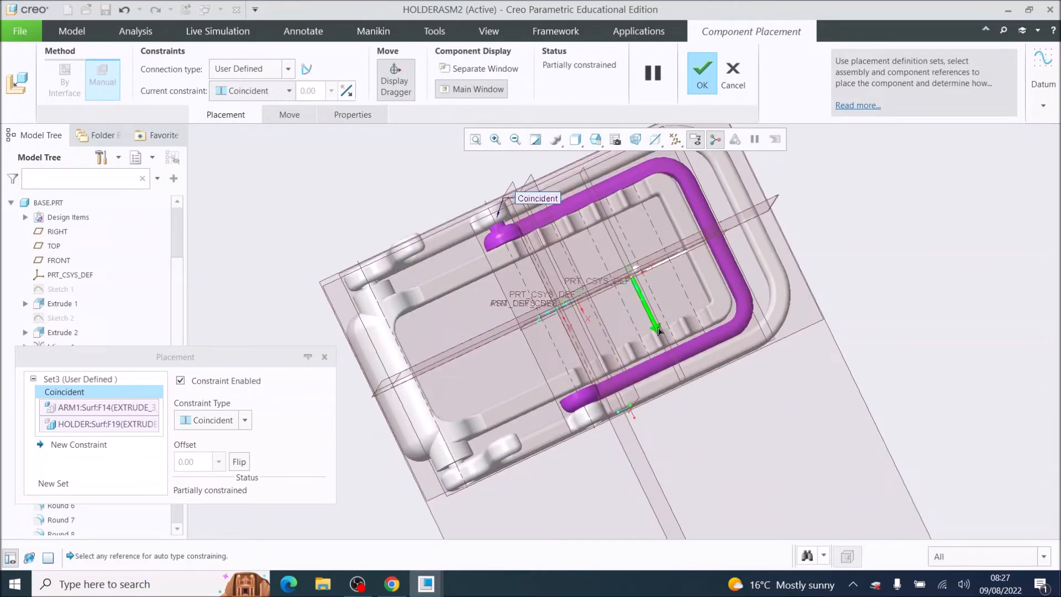
left_click_drag(659, 331, 657, 327)
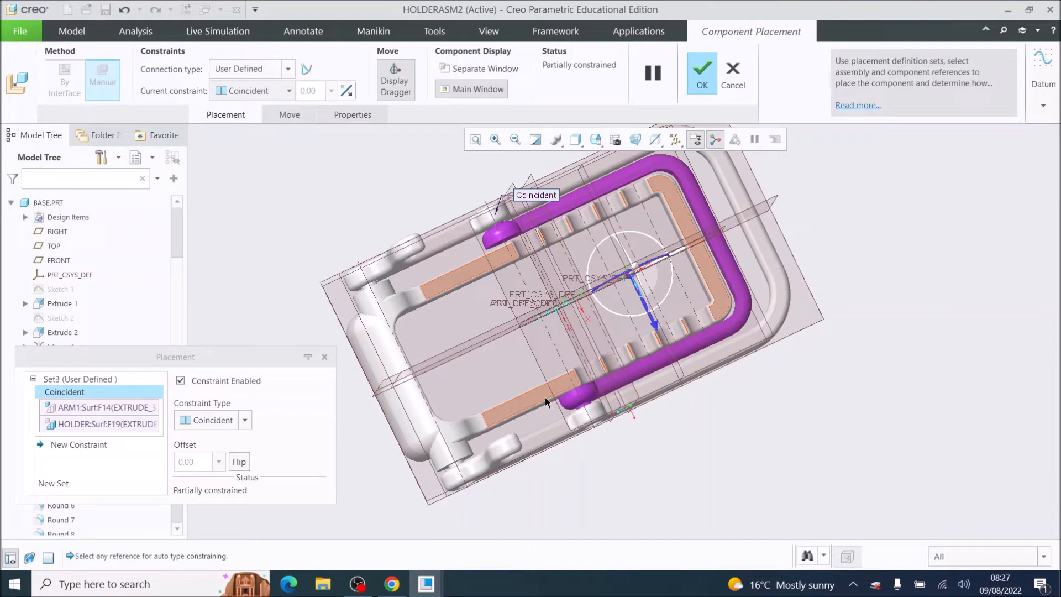
Rotate ARM1 about its pins until it hangs down below the HOLDER, and accept the component placement
middle_click_drag(545, 396, 490, 378)
middle_click_drag(491, 370, 494, 337)
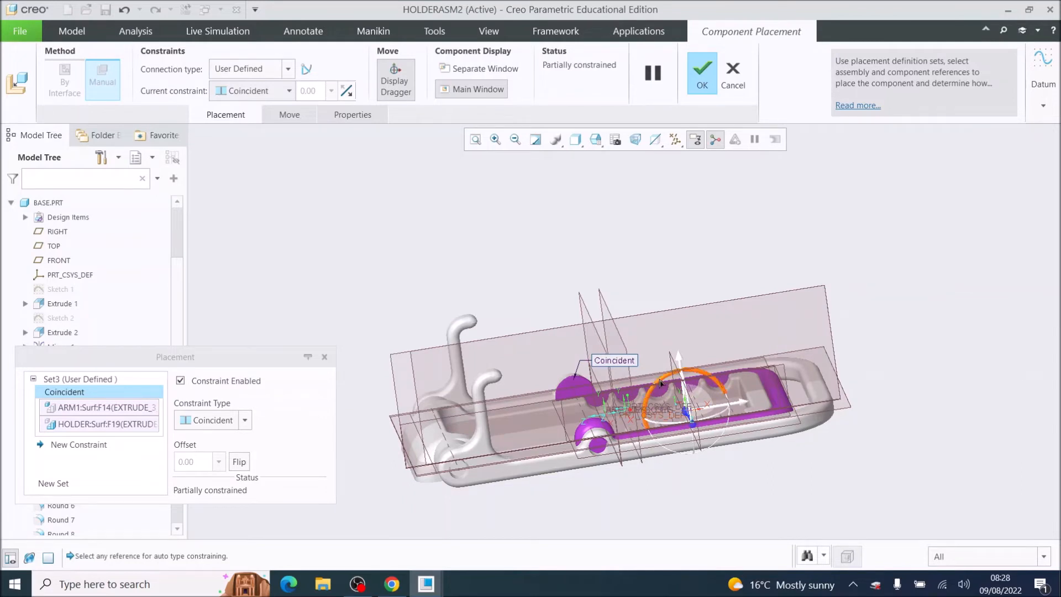
left_click_drag(661, 383, 721, 87)
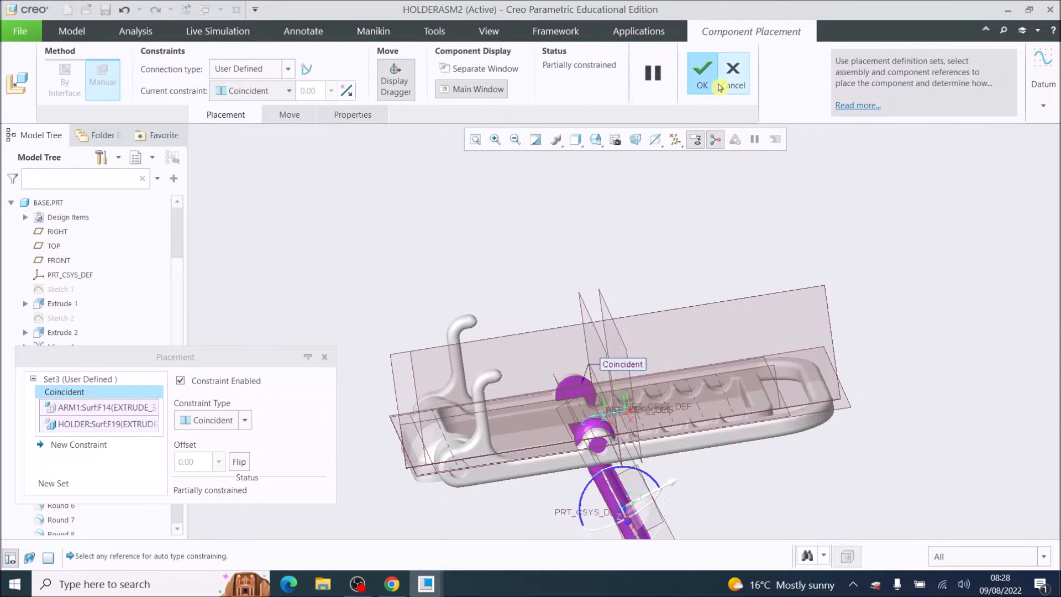
left_click(704, 80)
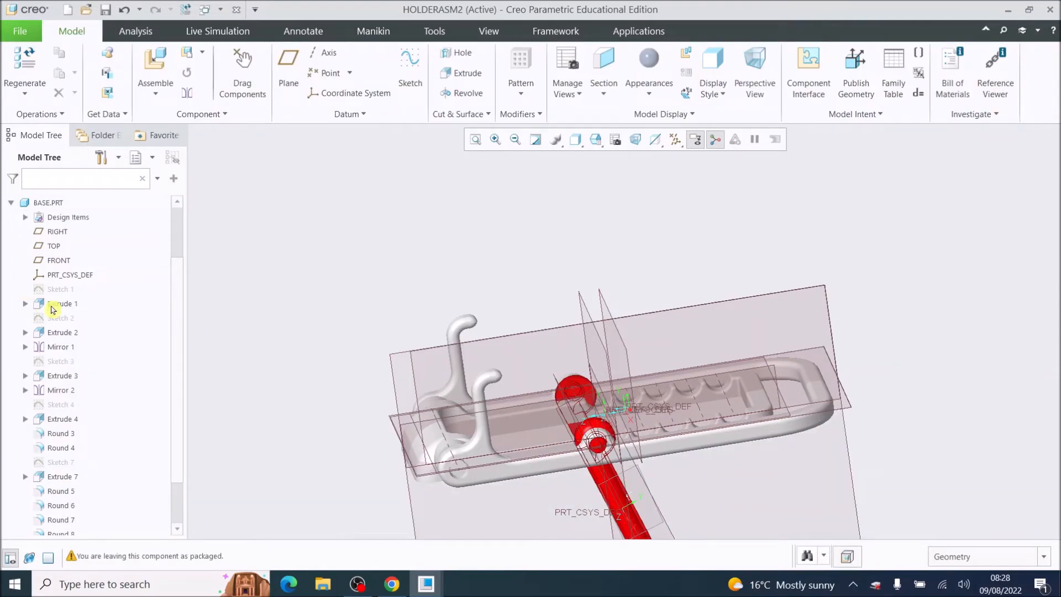
Edit the HOLDER's placement, rotate it about its base pivot to a steep raised position, and accept it
scroll(39, 338, "down", 2)
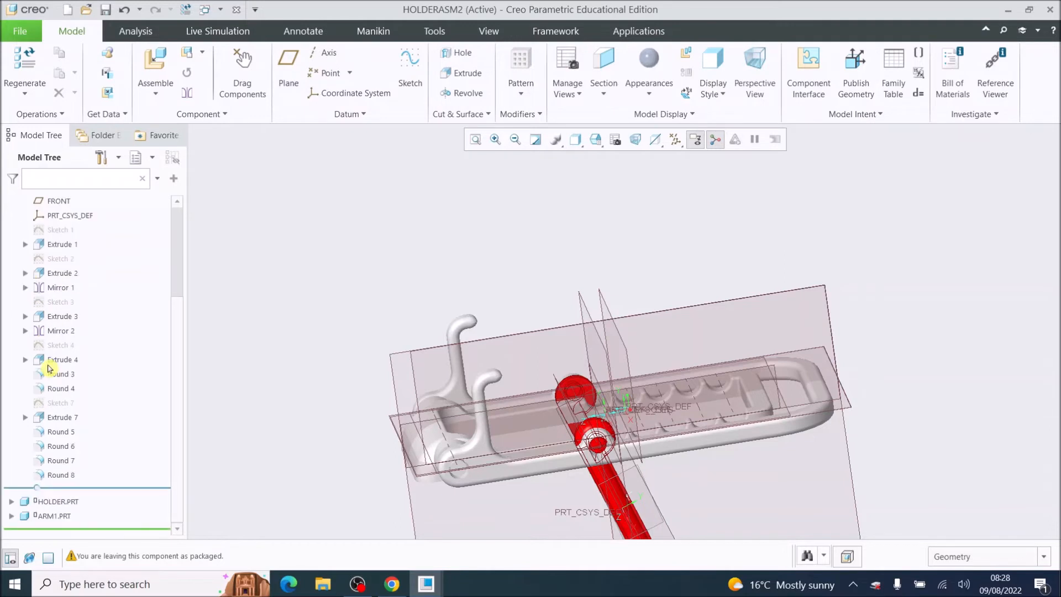
left_click(54, 505)
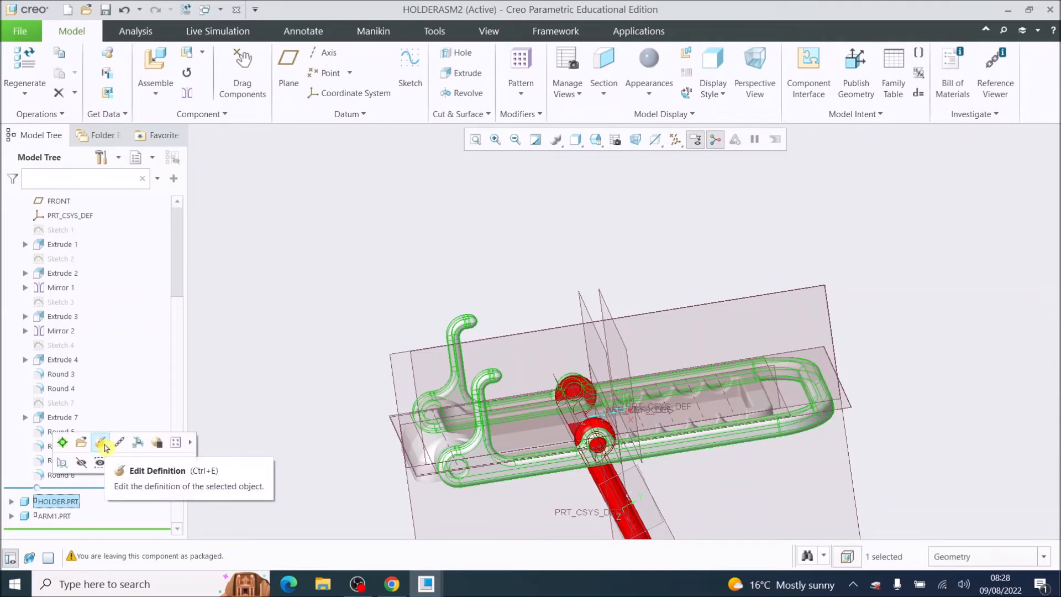
left_click(104, 444)
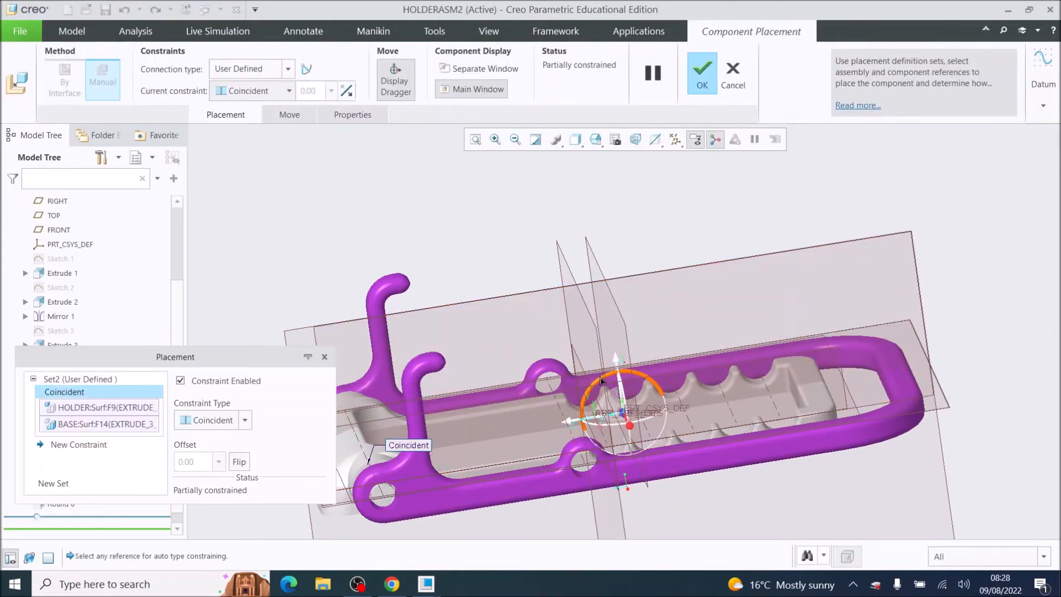
left_click_drag(603, 381, 535, 422)
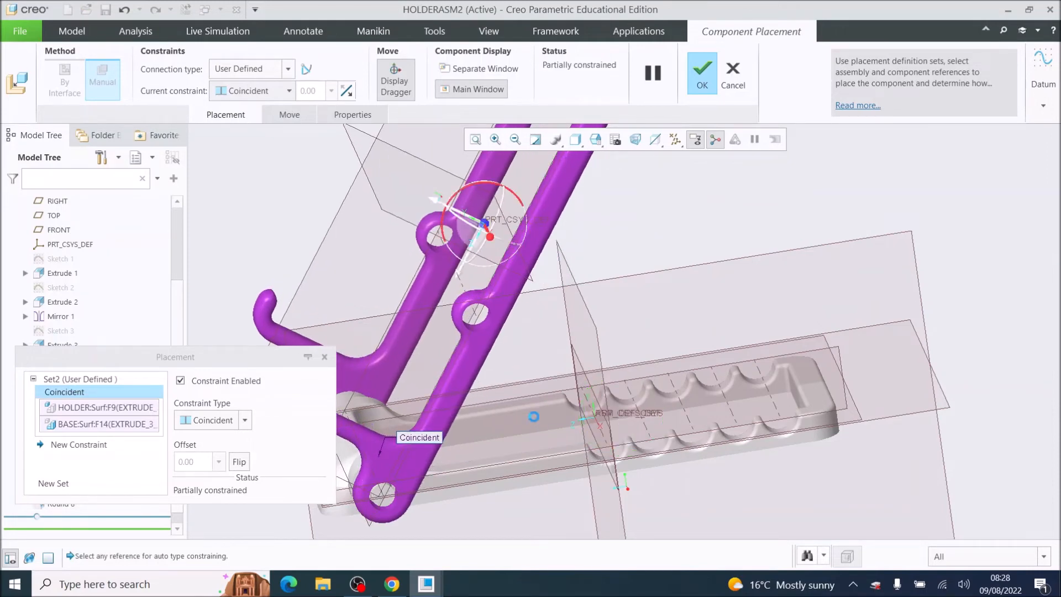
scroll(531, 416, "down", 5)
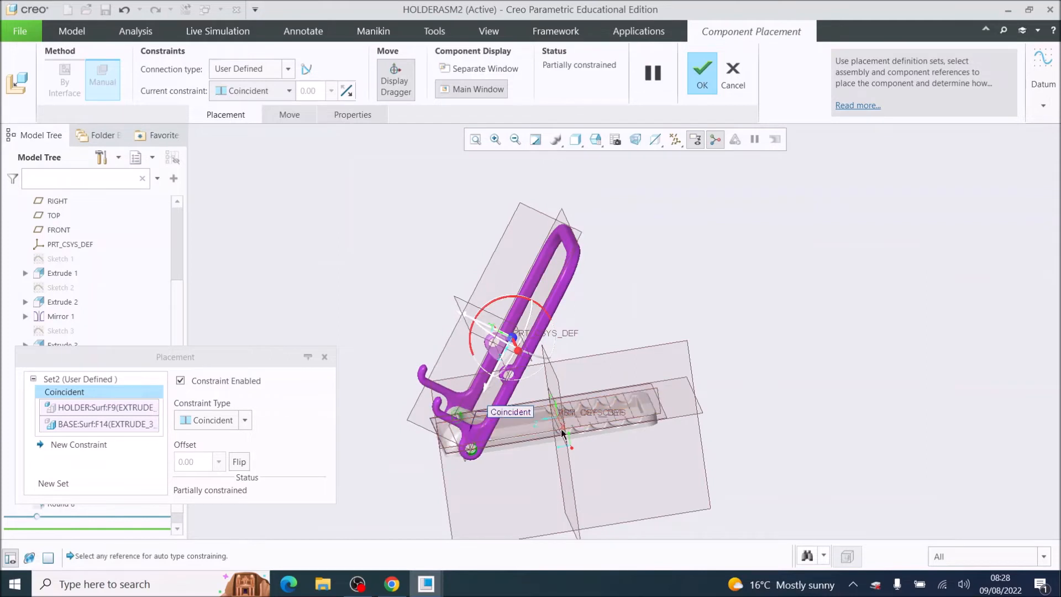
left_click(703, 76)
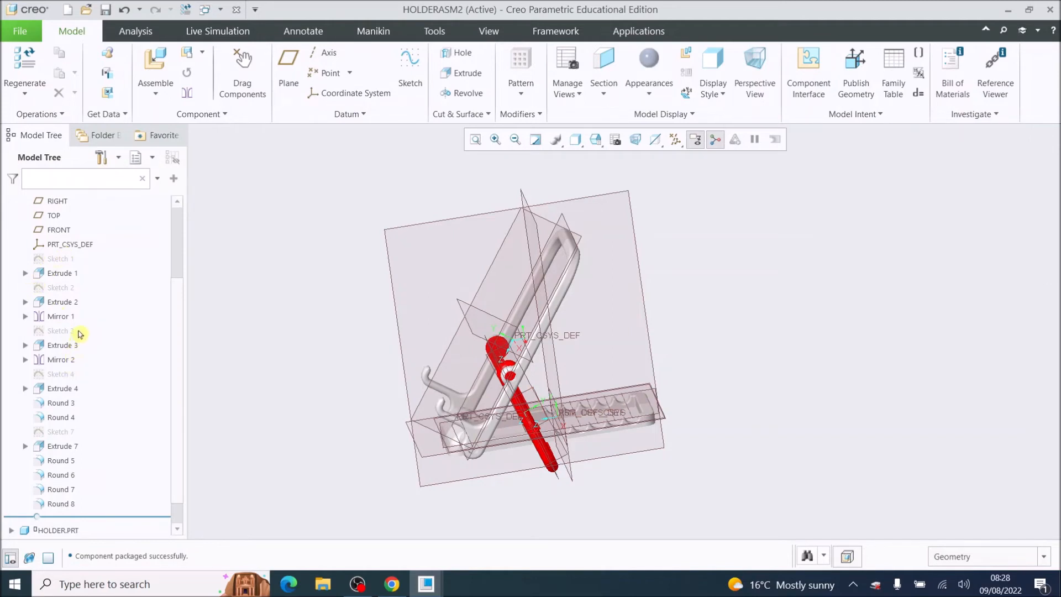
Edit ARM1's placement, rotate it about its pins until its free end reaches the base's middle notch, and accept it
scroll(72, 282, "up", 2)
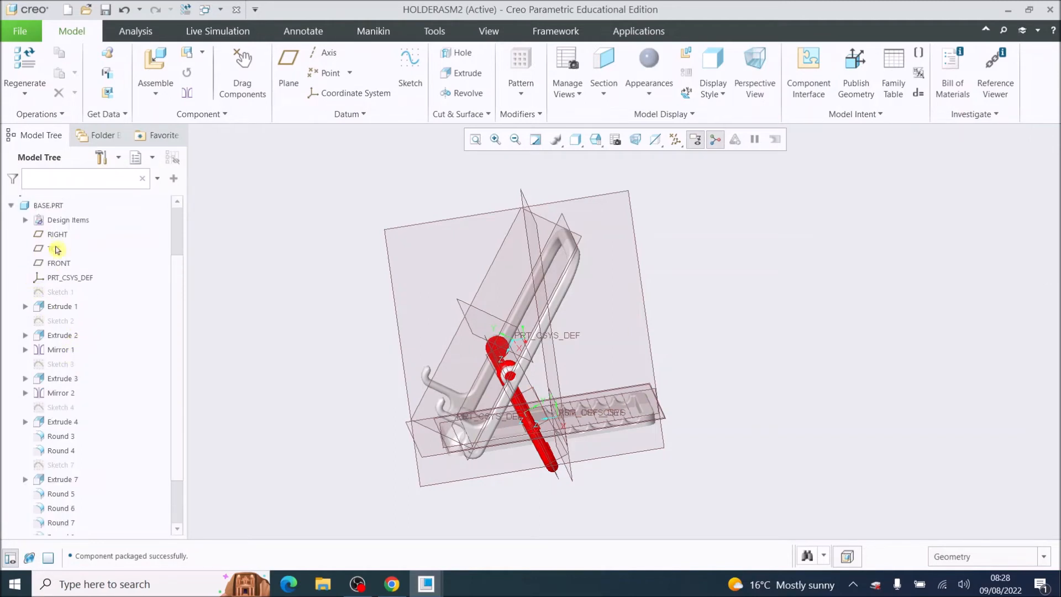
left_click(13, 208)
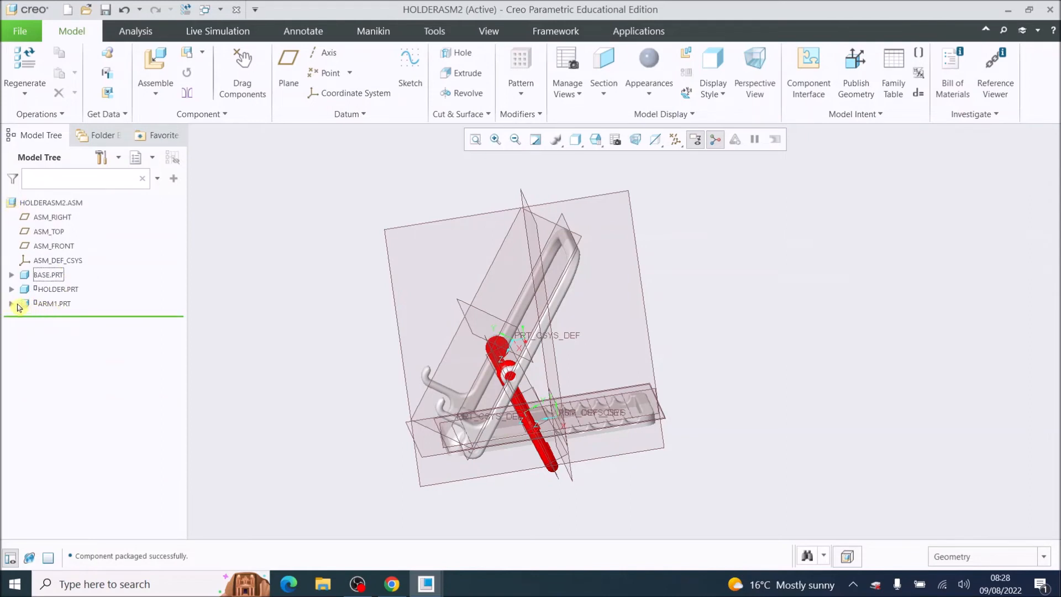
left_click(48, 305)
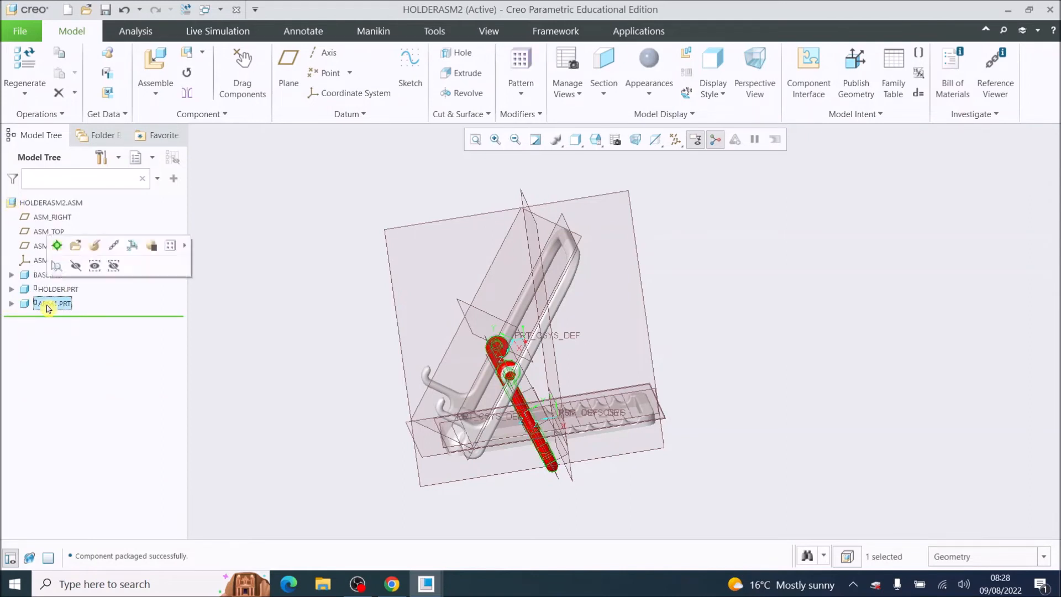
left_click(95, 246)
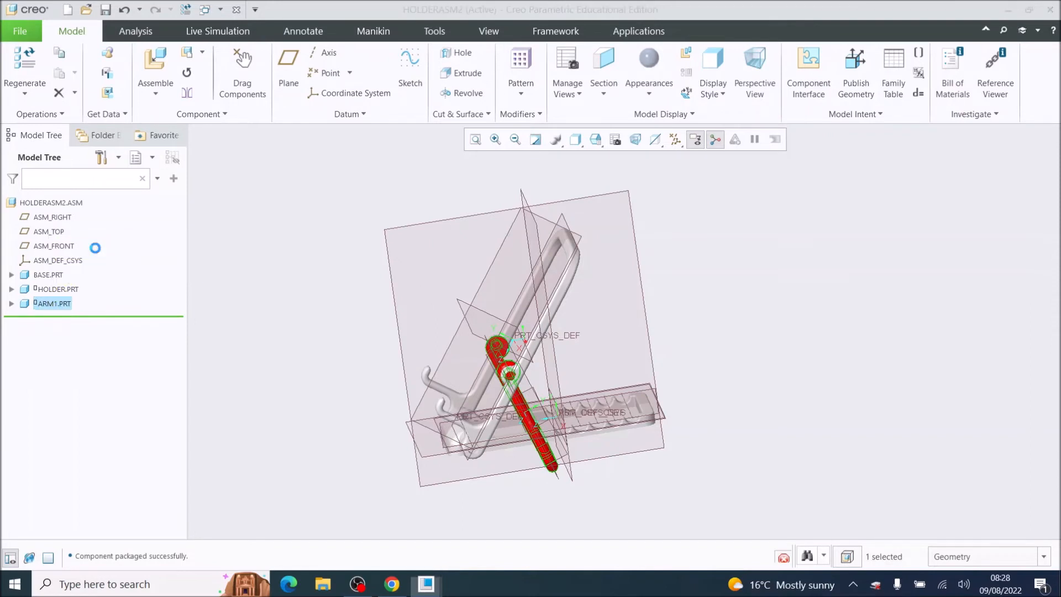
left_click_drag(500, 381, 479, 395)
scroll(553, 430, "down", 4)
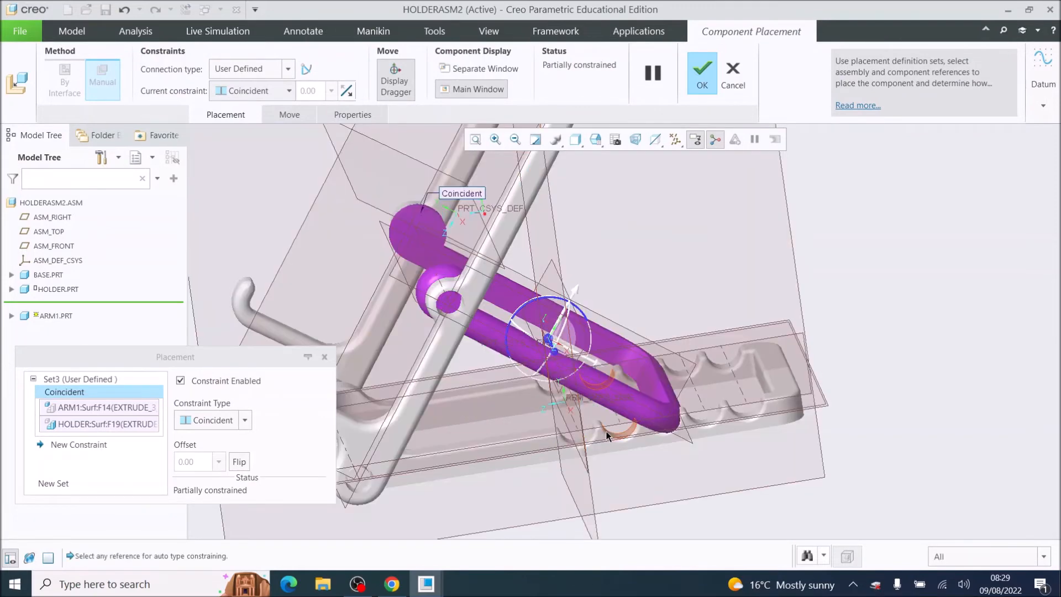
middle_click_drag(605, 431, 606, 394)
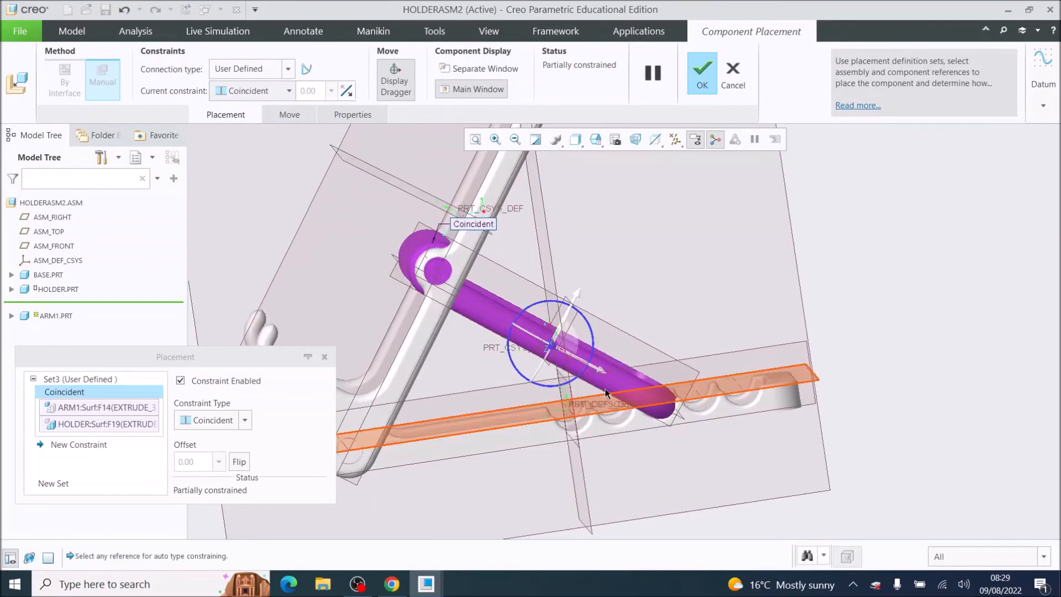
left_click(592, 338)
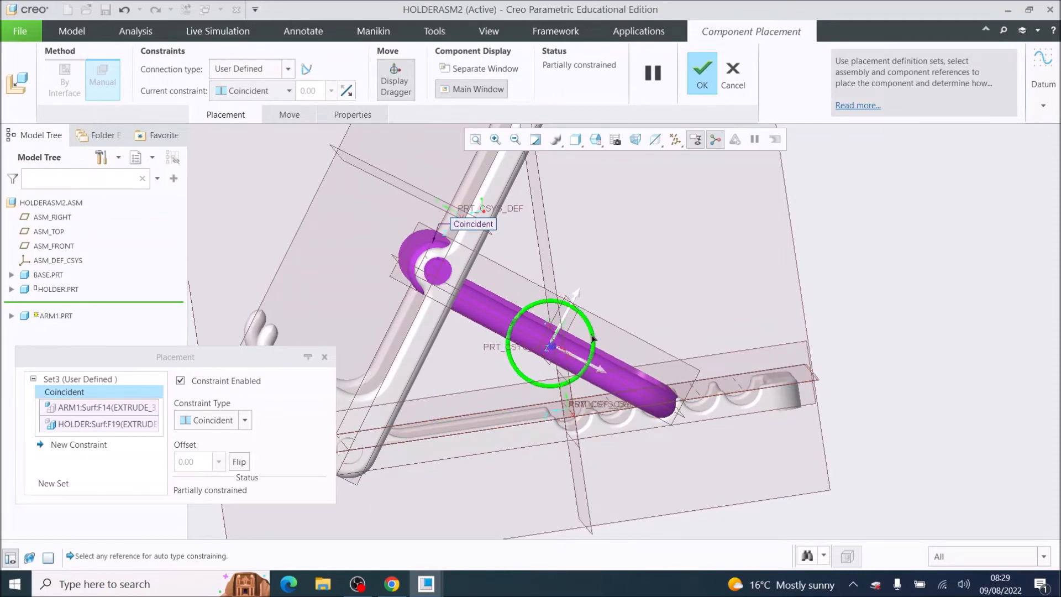
left_click(705, 77)
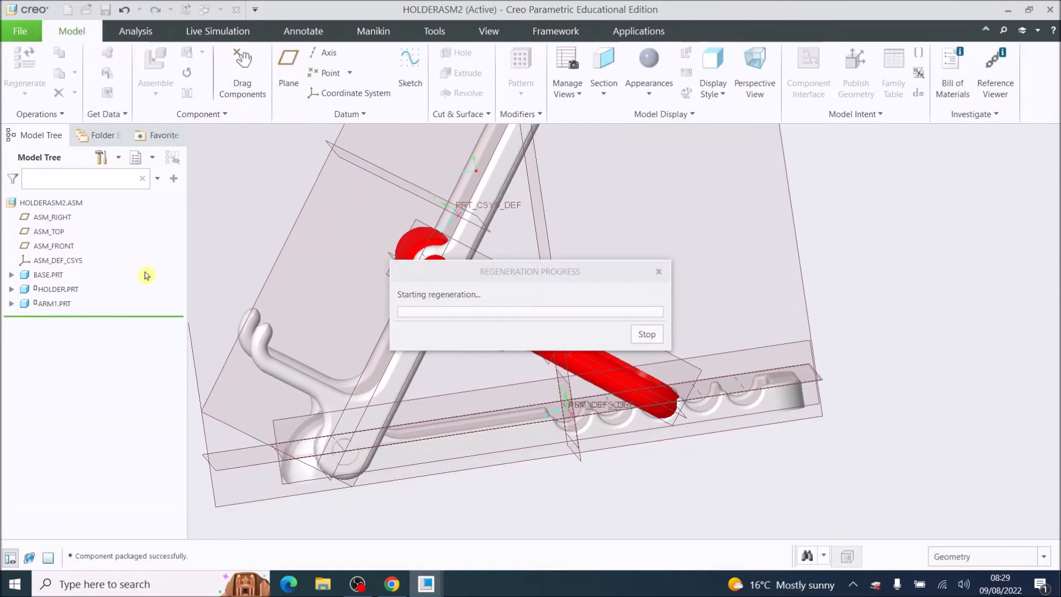
Fine-tune the HOLDER's tilt about its base pivot so ARM1's free end sits in the base's middle notch
left_click(53, 290)
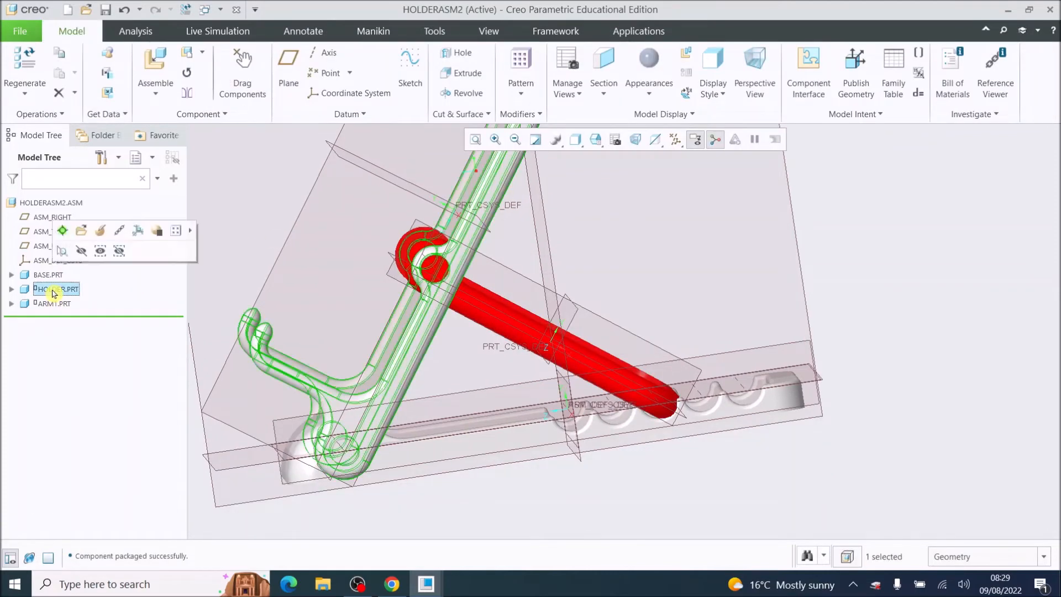
left_click(101, 230)
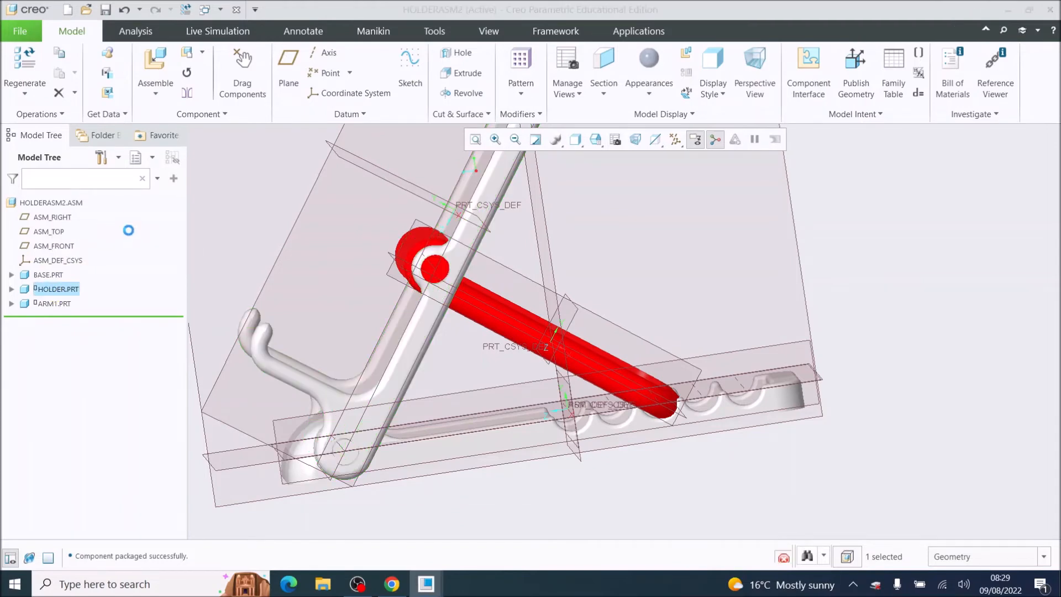
left_click_drag(498, 222, 498, 221)
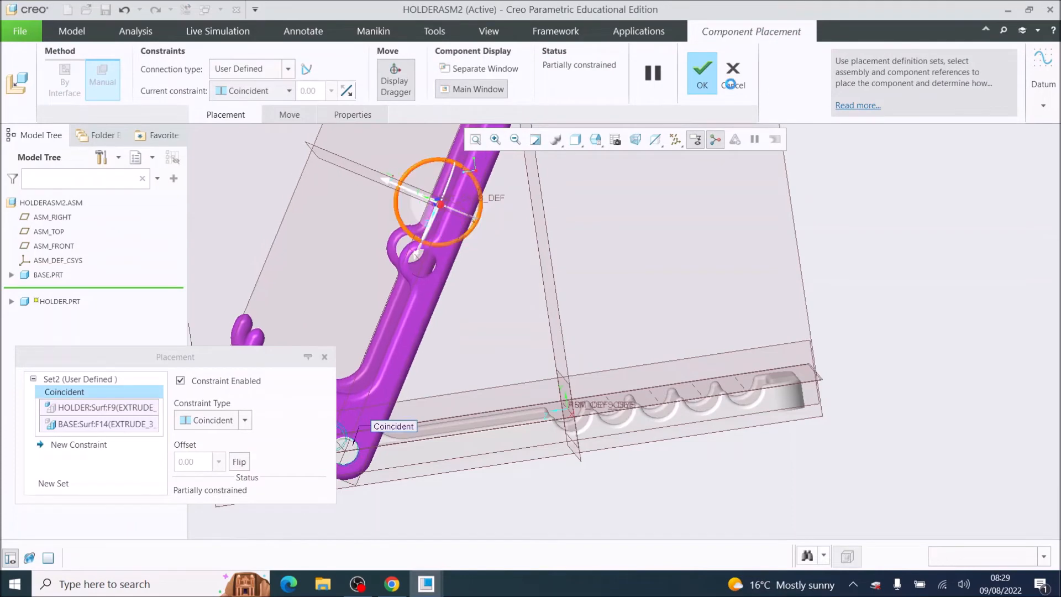
left_click(702, 72)
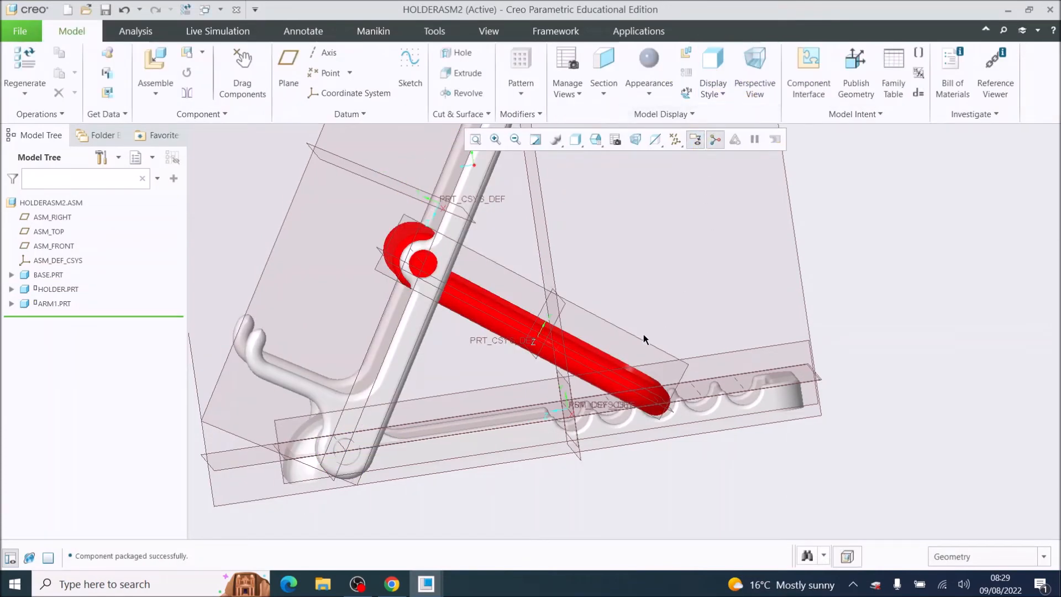
left_click(54, 290)
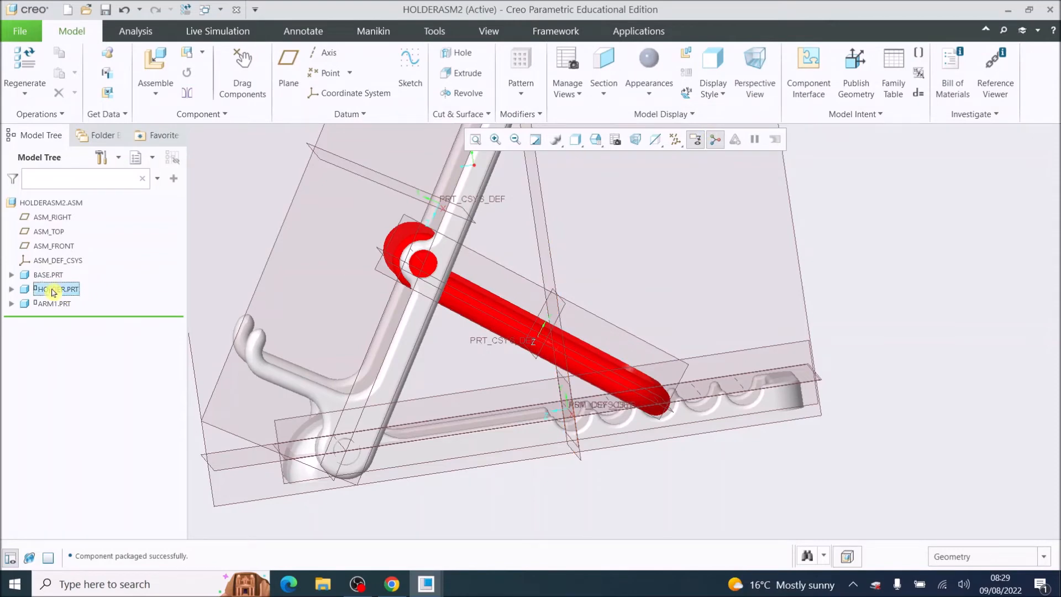
left_click(101, 237)
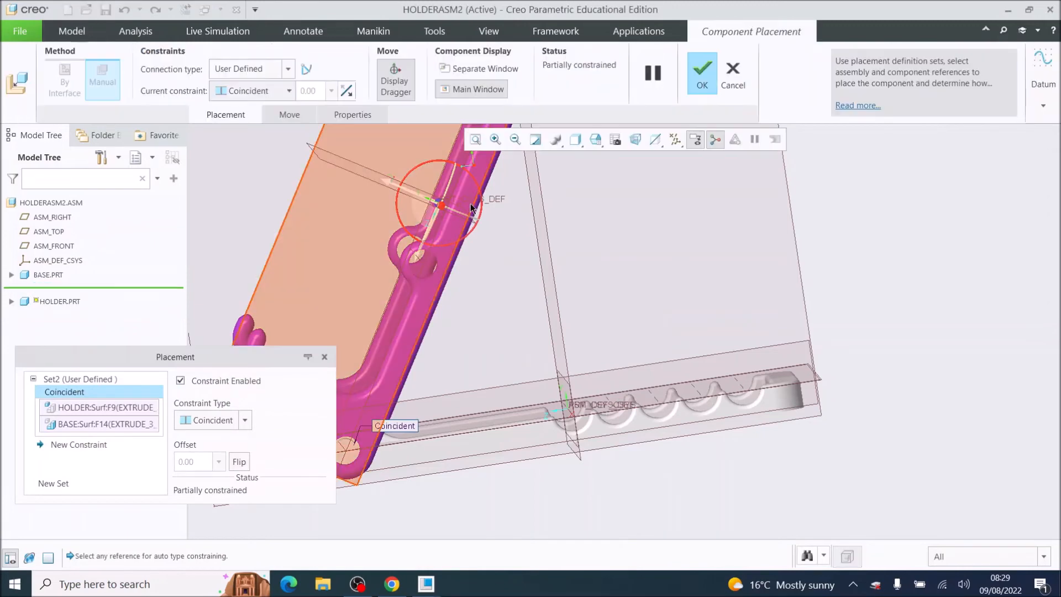
scroll(458, 190, "up", 3)
left_click_drag(457, 186, 460, 187)
left_click(706, 71)
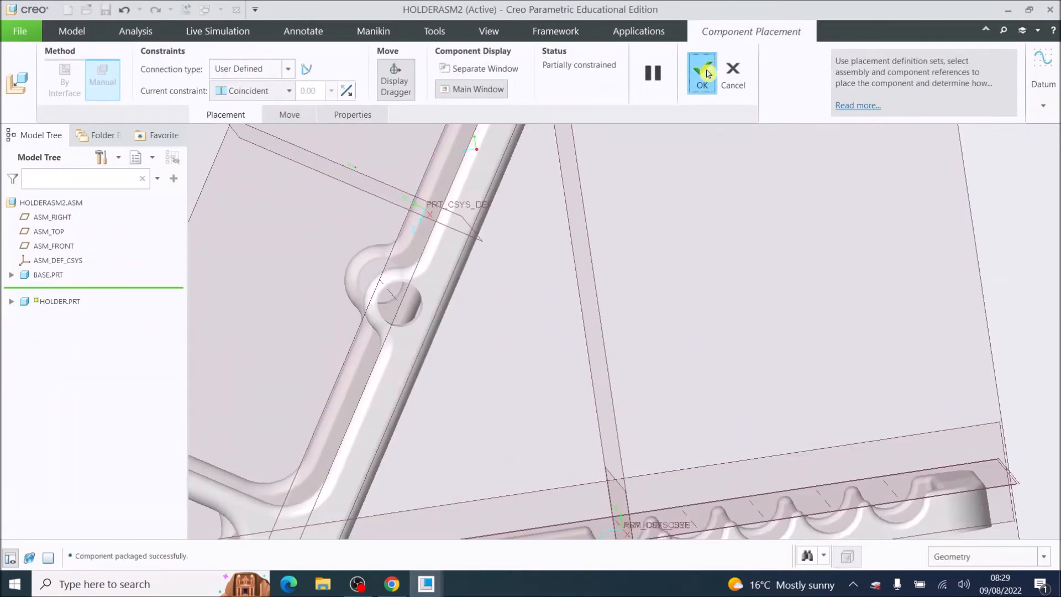
Open the raised stand assembly in Render Studio and turn off real-time rendering
scroll(719, 397, "down", 5)
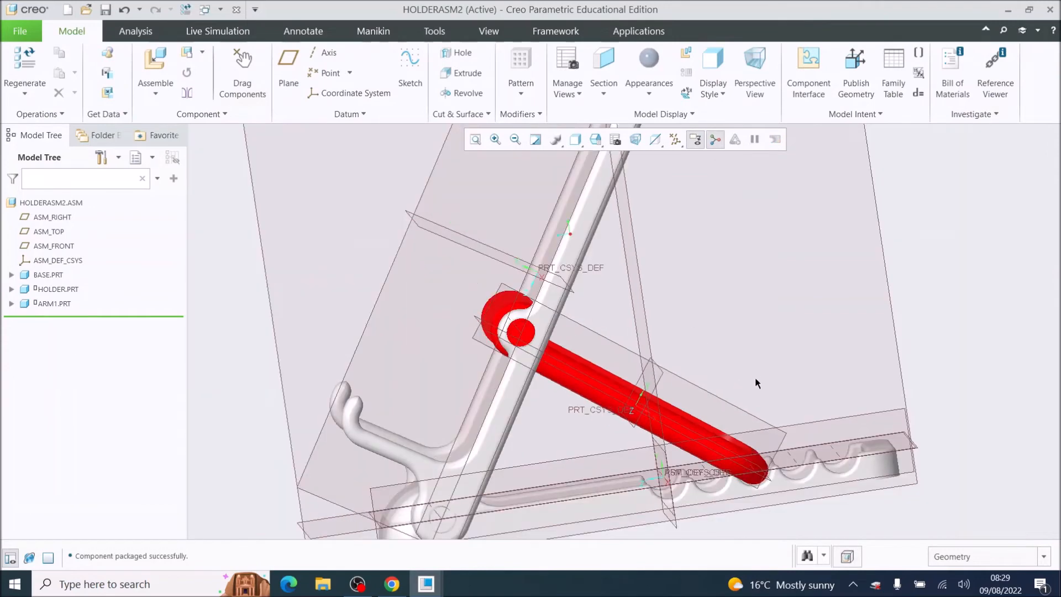
middle_click_drag(777, 447, 635, 460)
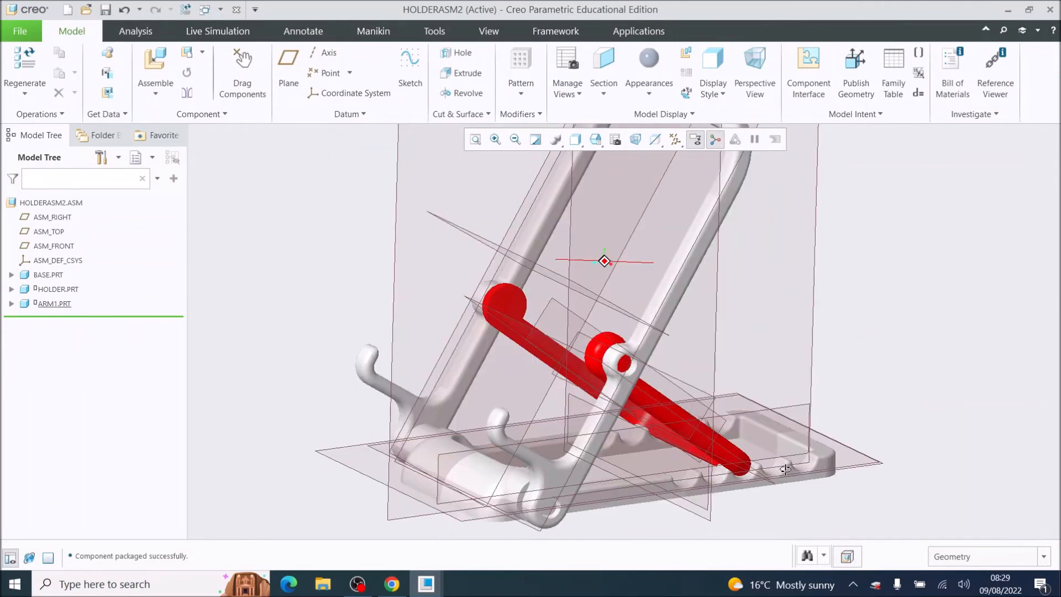
scroll(633, 459, "up", 4)
middle_click_drag(569, 467, 579, 477)
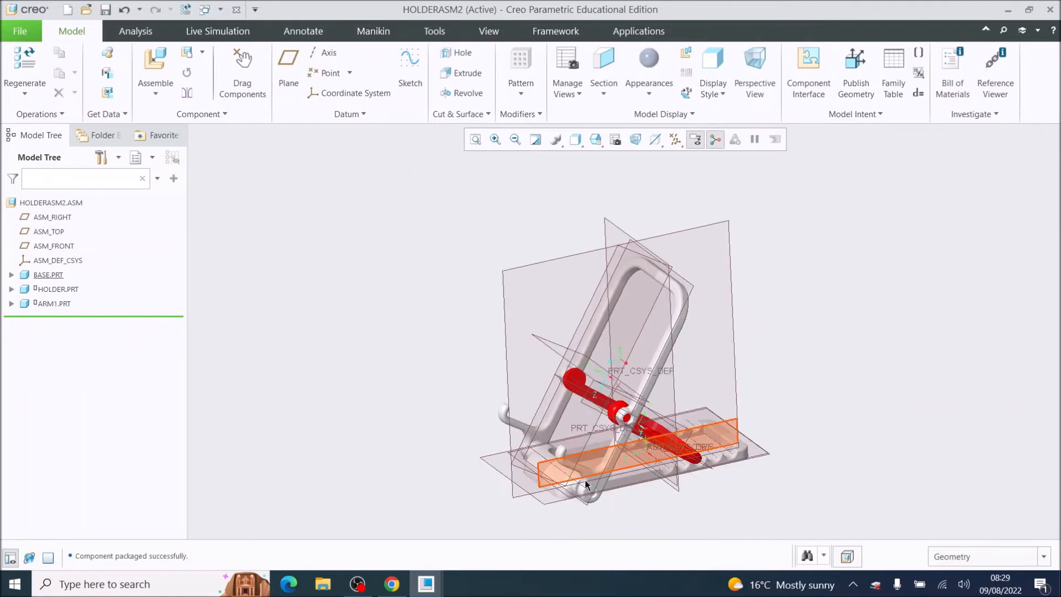
scroll(585, 480, "down", 2)
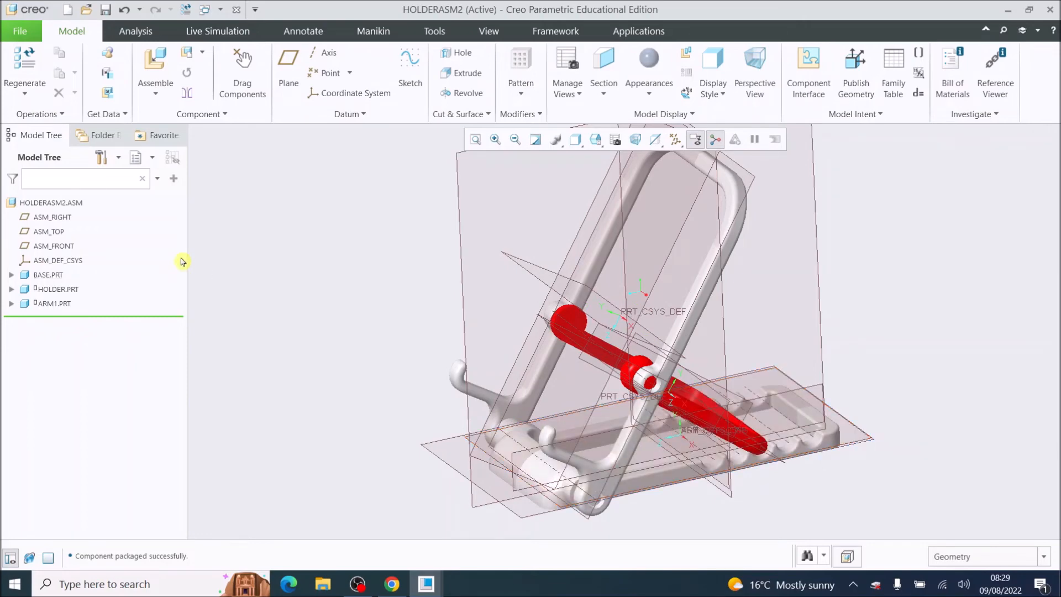
scroll(474, 389, "up", 2)
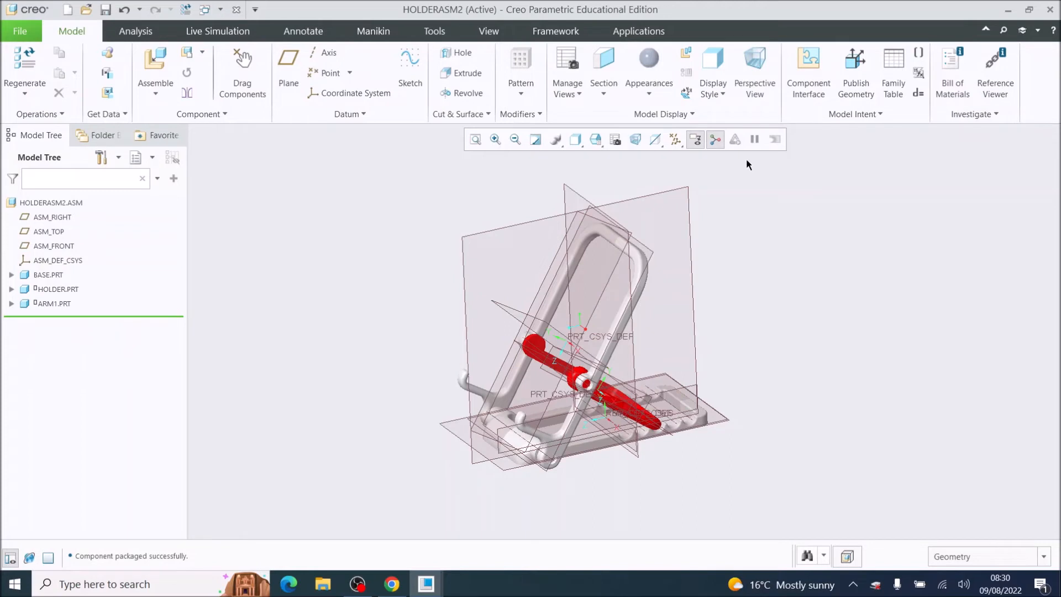
left_click(635, 36)
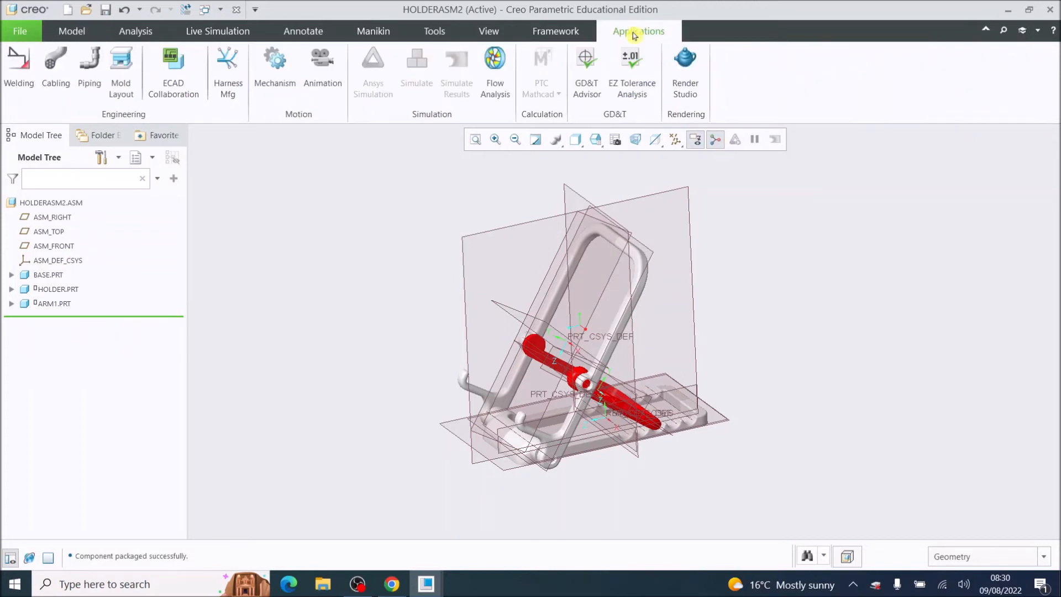
left_click(686, 84)
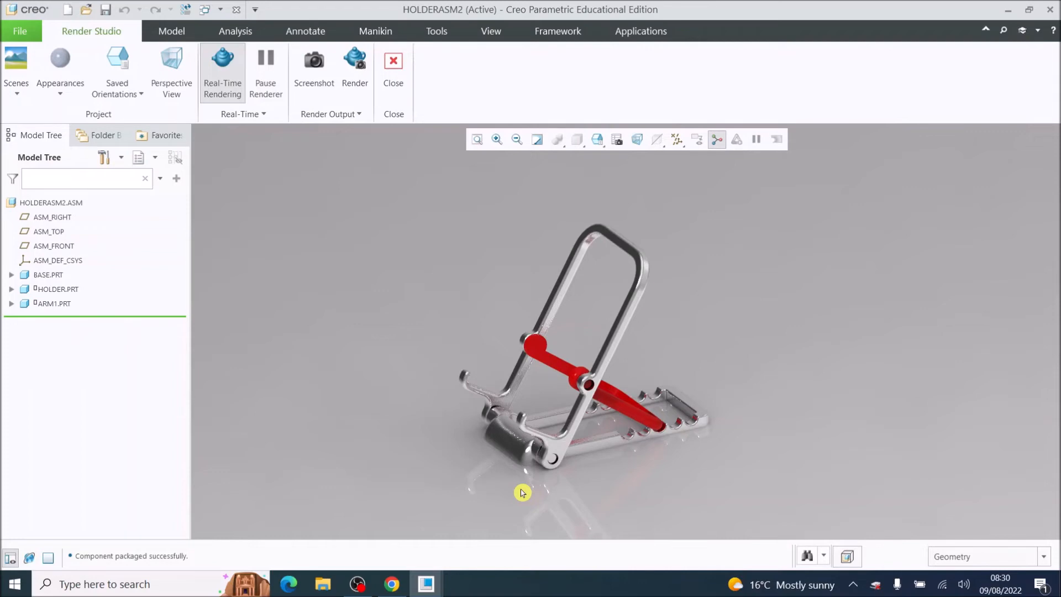
left_click(224, 90)
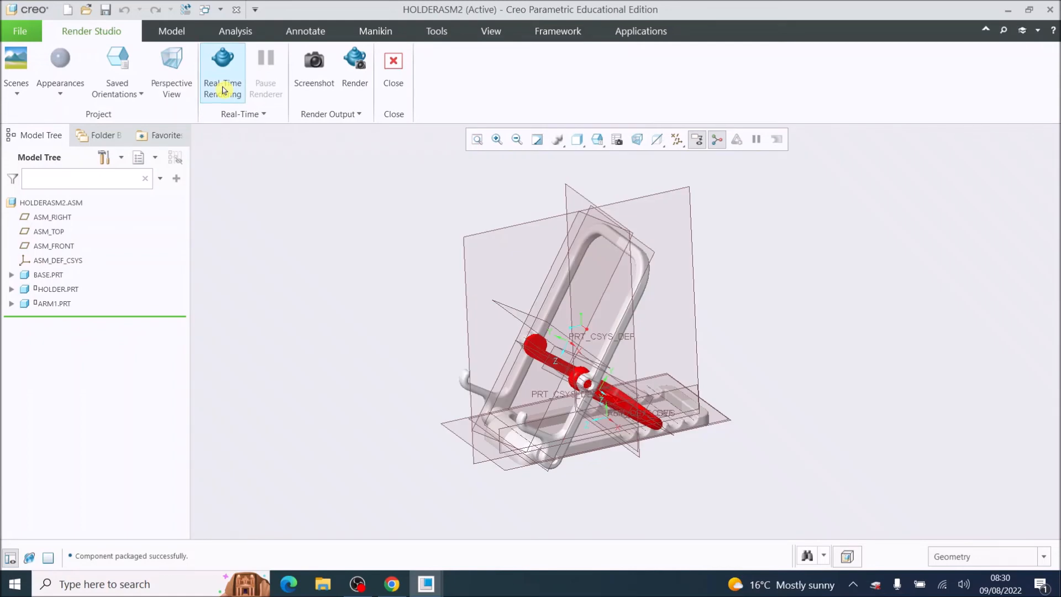
Apply a plain grey studio scene from the scene gallery to the assembly
left_click(17, 96)
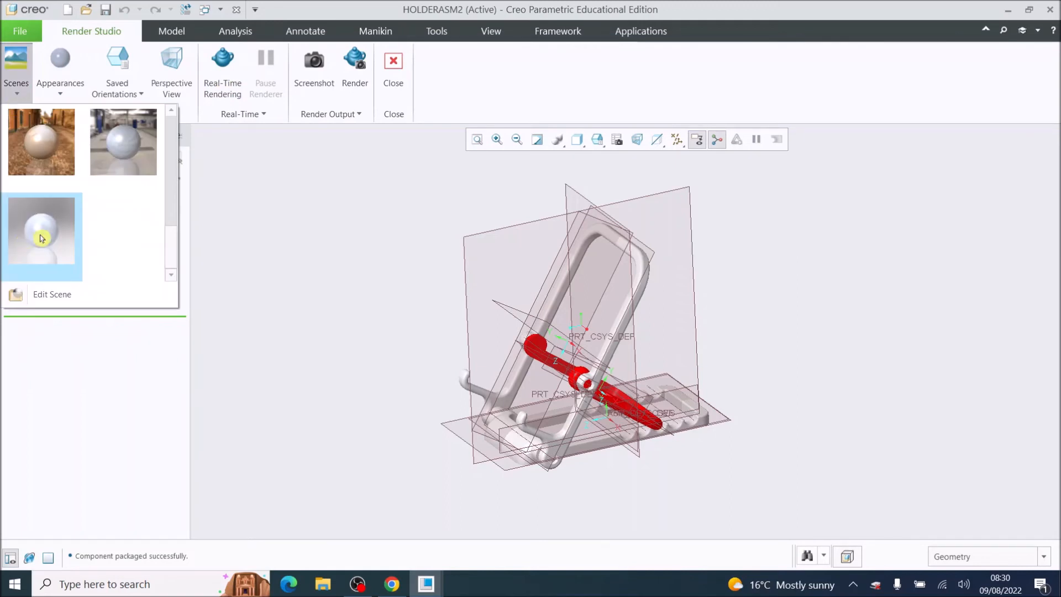
left_click_drag(174, 256, 150, 140)
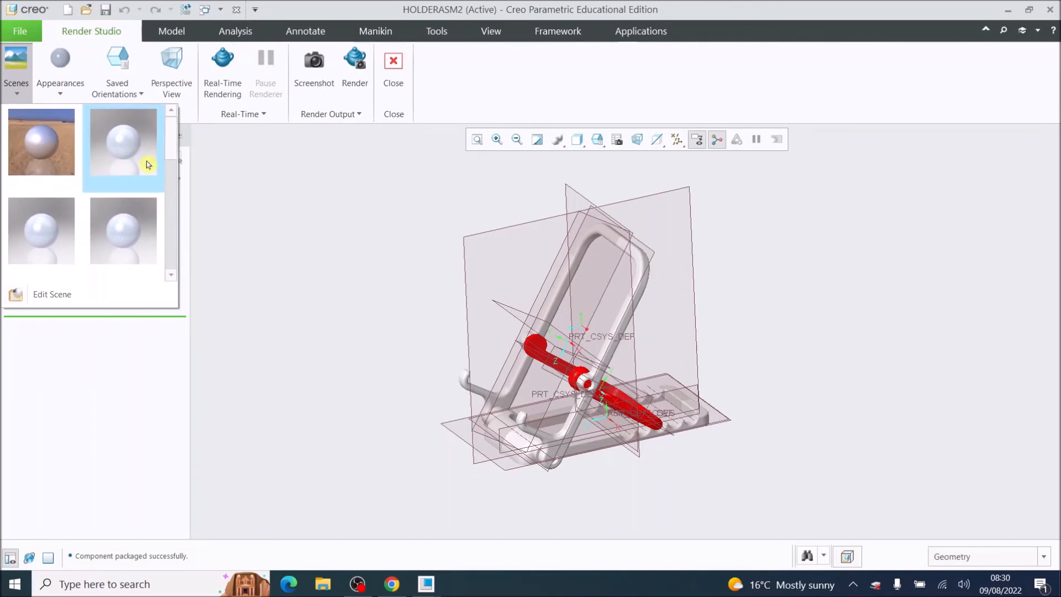
left_click(128, 150)
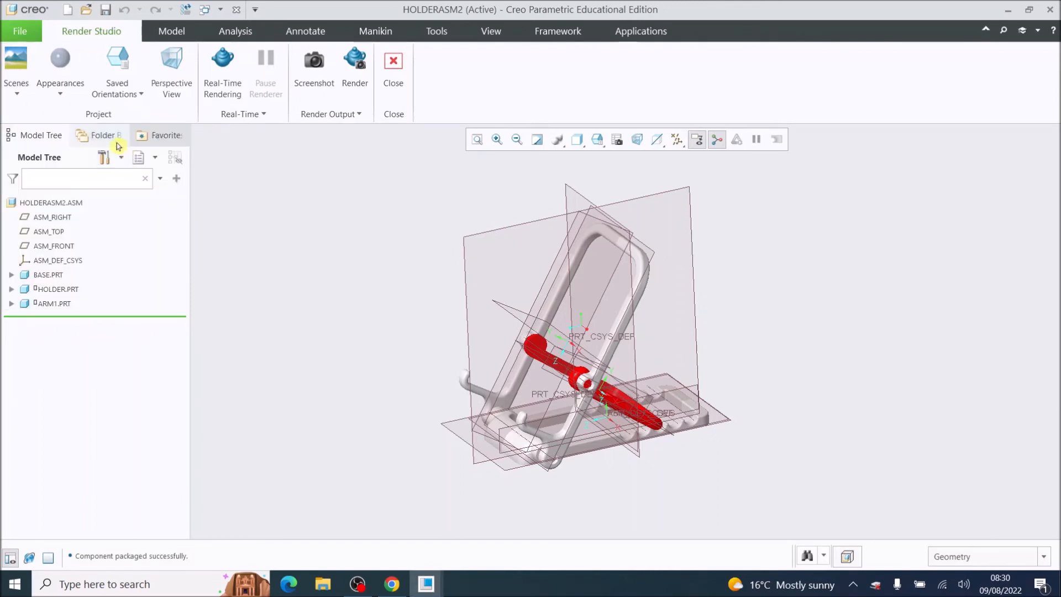
Edit the active scene so its background type is Color instead of Environment, and close the scene editor
left_click(17, 93)
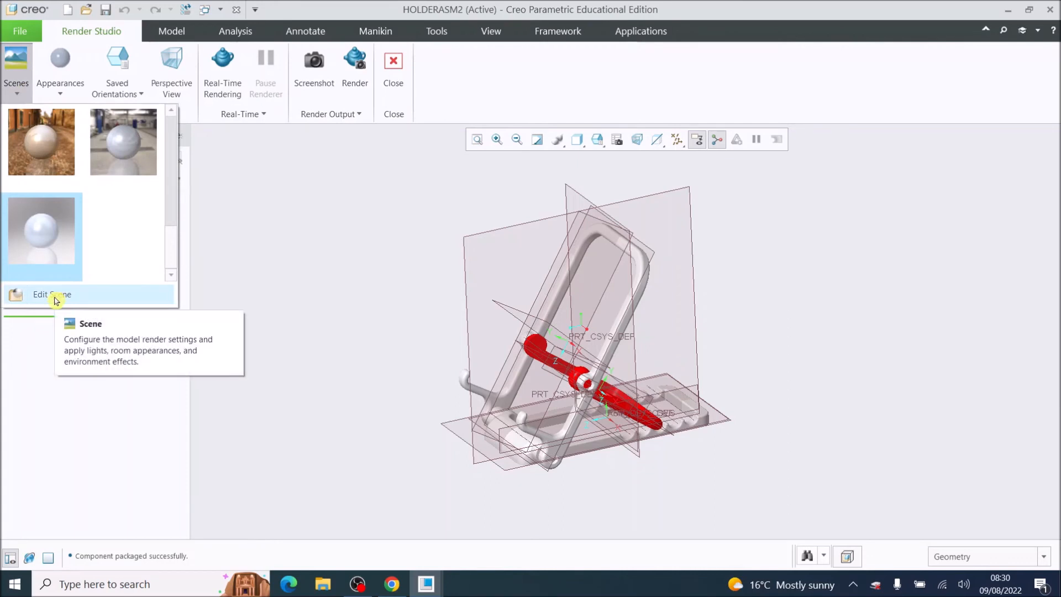
left_click(56, 299)
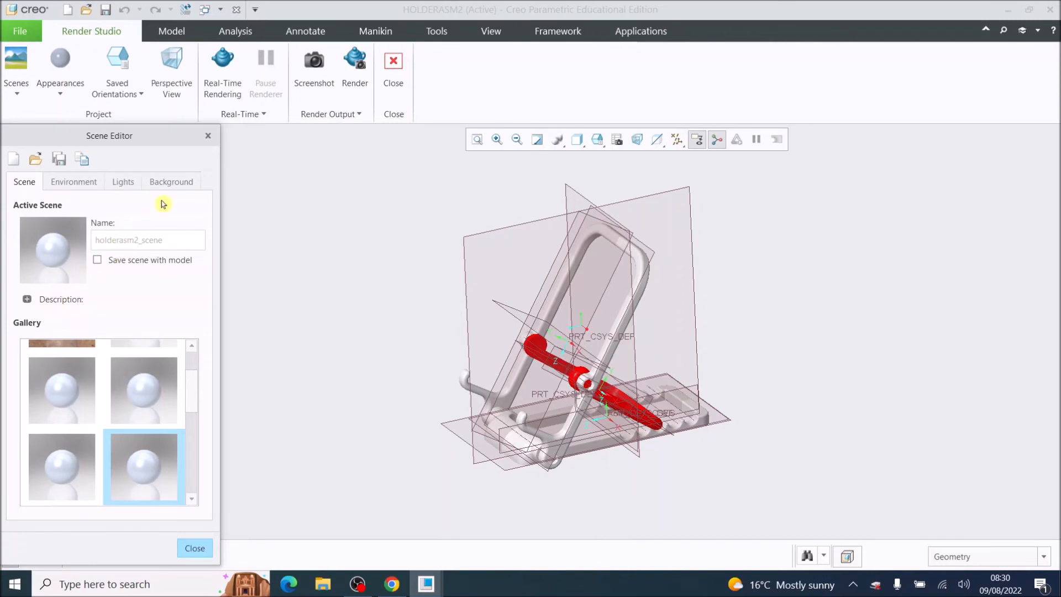
left_click(176, 185)
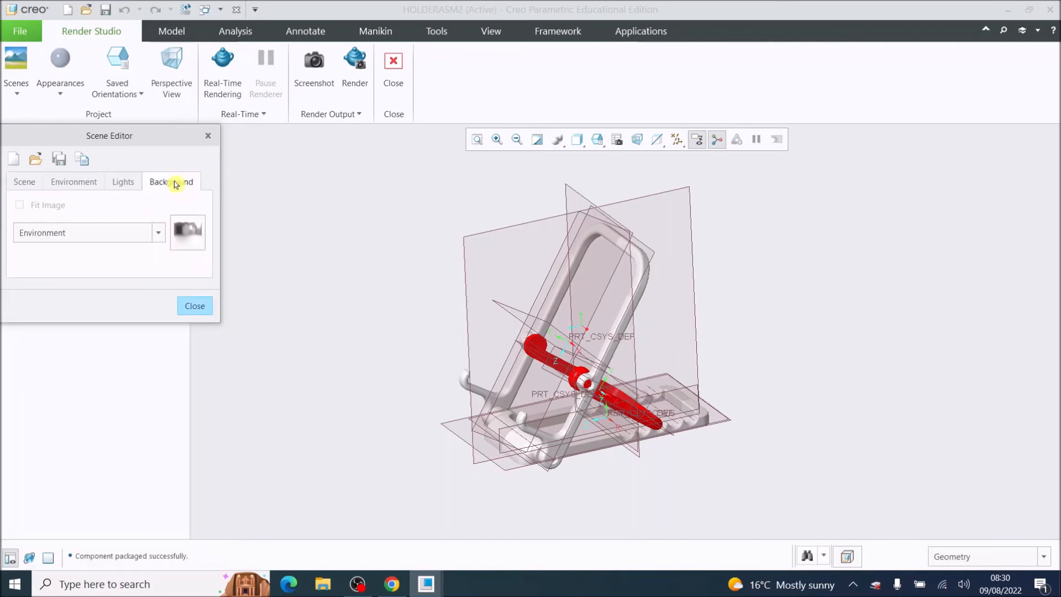
left_click(159, 233)
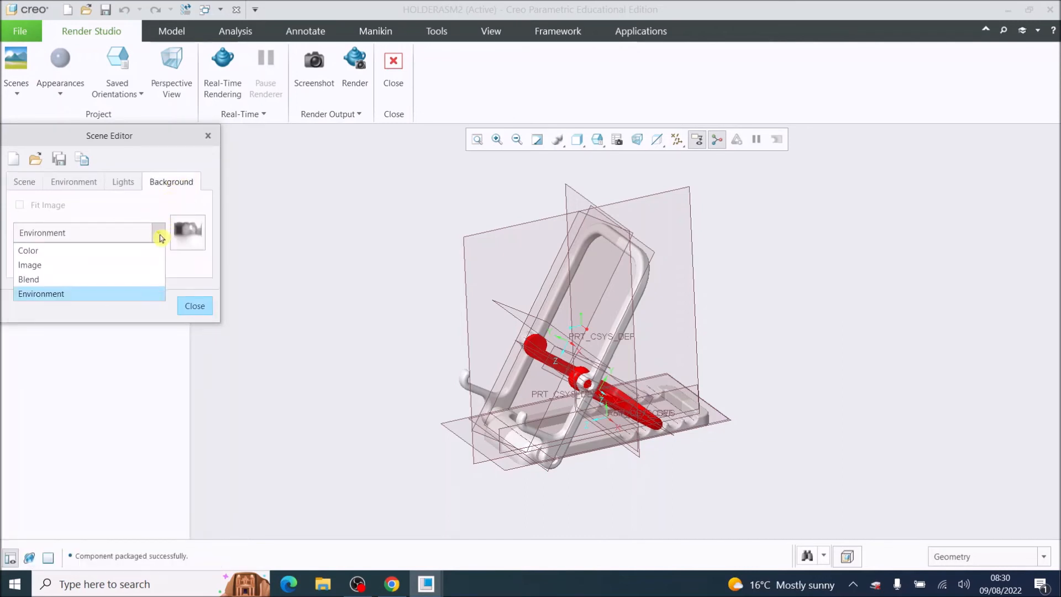
left_click(72, 253)
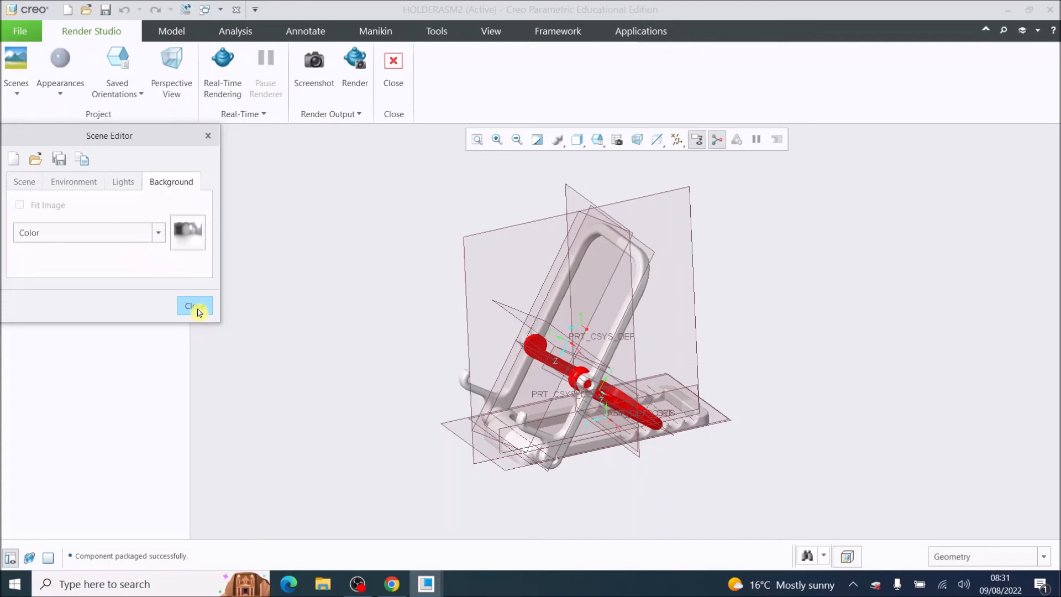
left_click(196, 307)
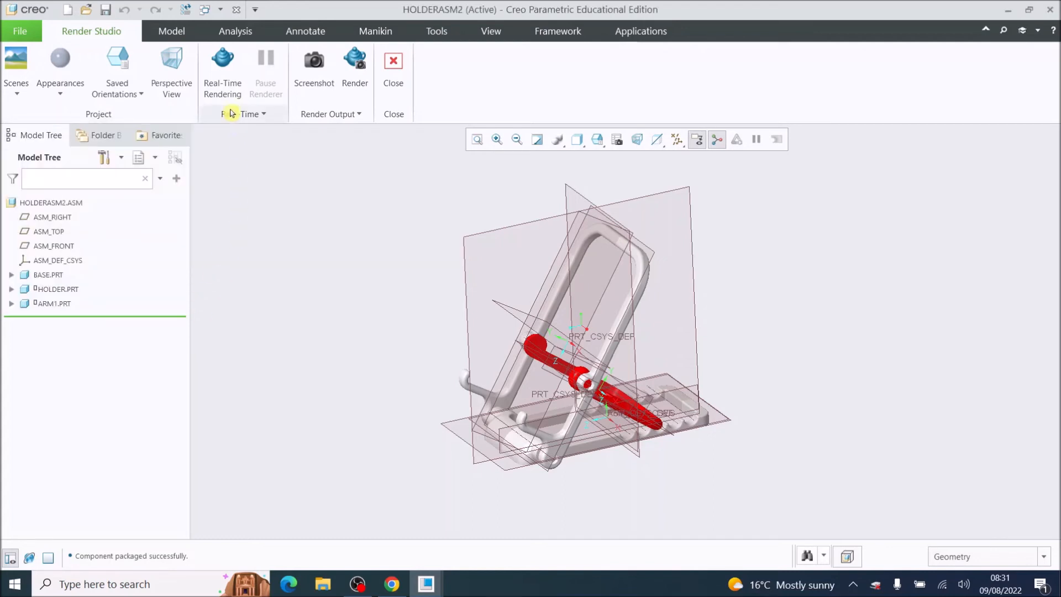
Turn on real-time rendering, orbit the stand towards its front, and enable perspective view
left_click(222, 80)
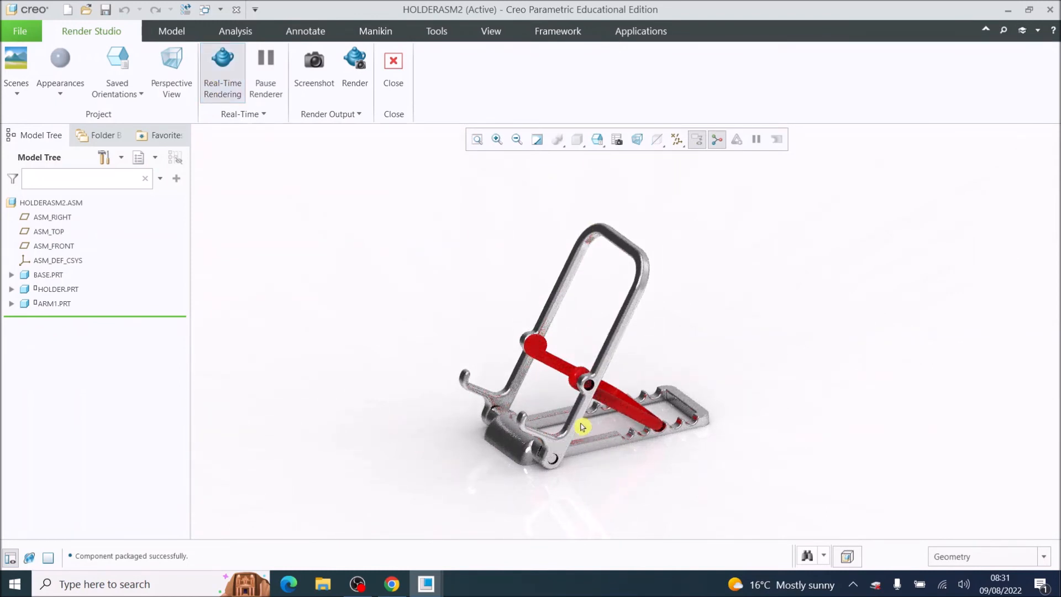
middle_click_drag(582, 426, 604, 428)
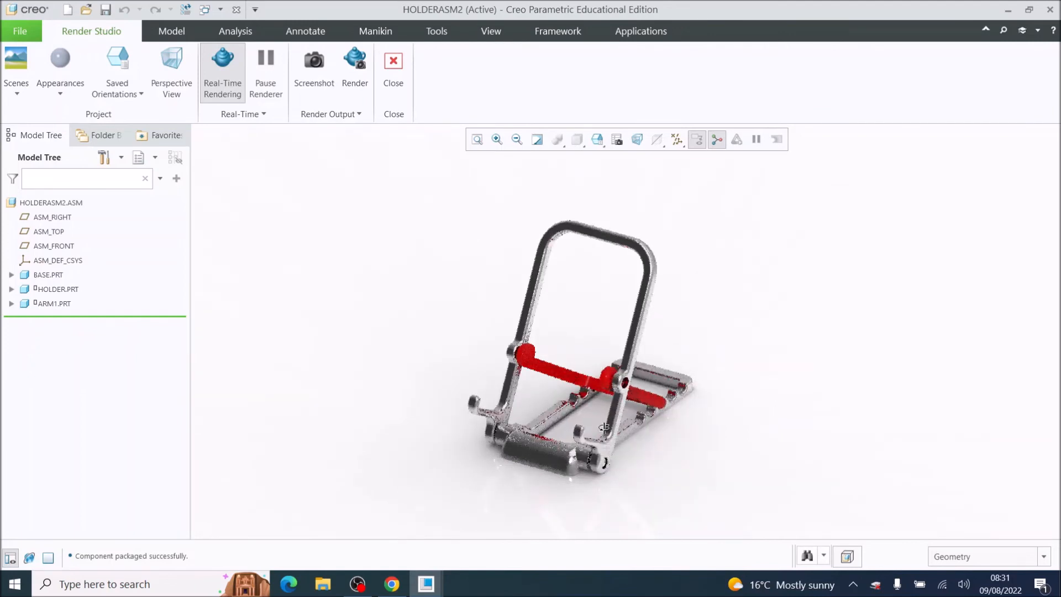
left_click(176, 71)
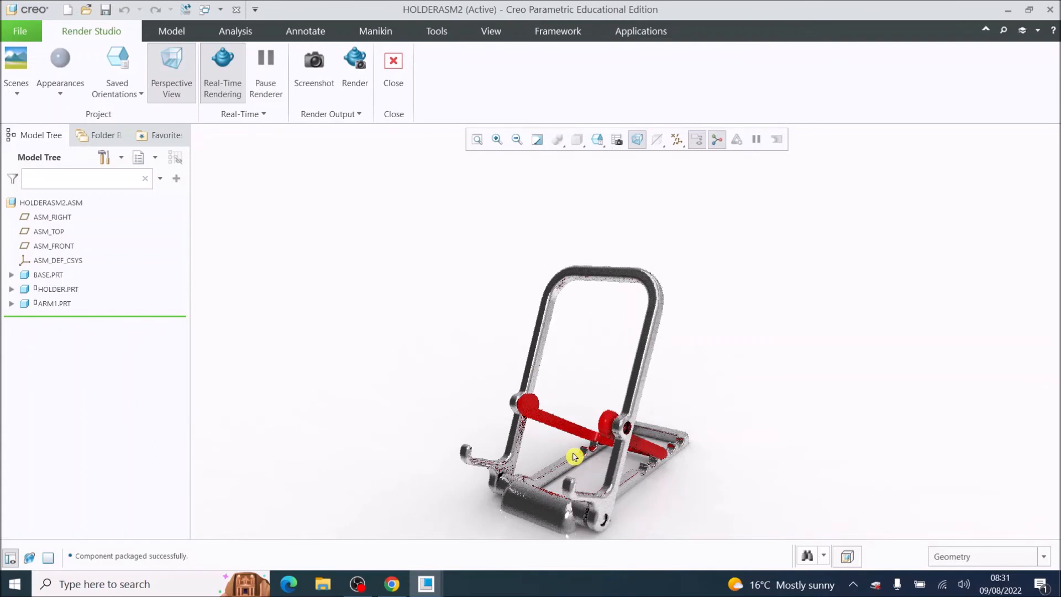
left_click(171, 66)
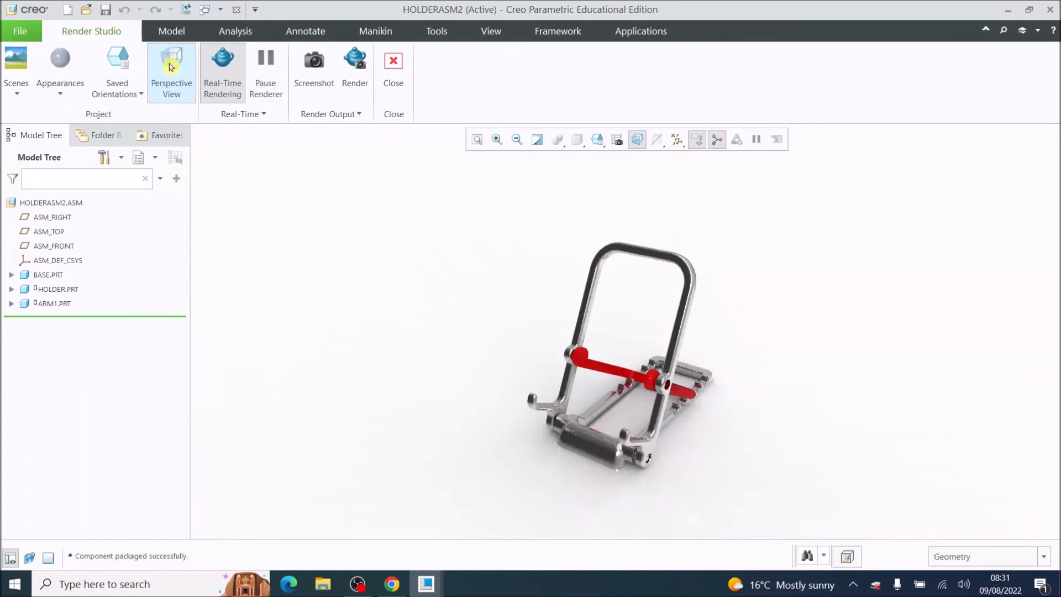
Render the perspective view to a JPEG named RENDER TEST1 in the Tablet Stand folder, using 6 samples and the real-time settings
left_click(354, 83)
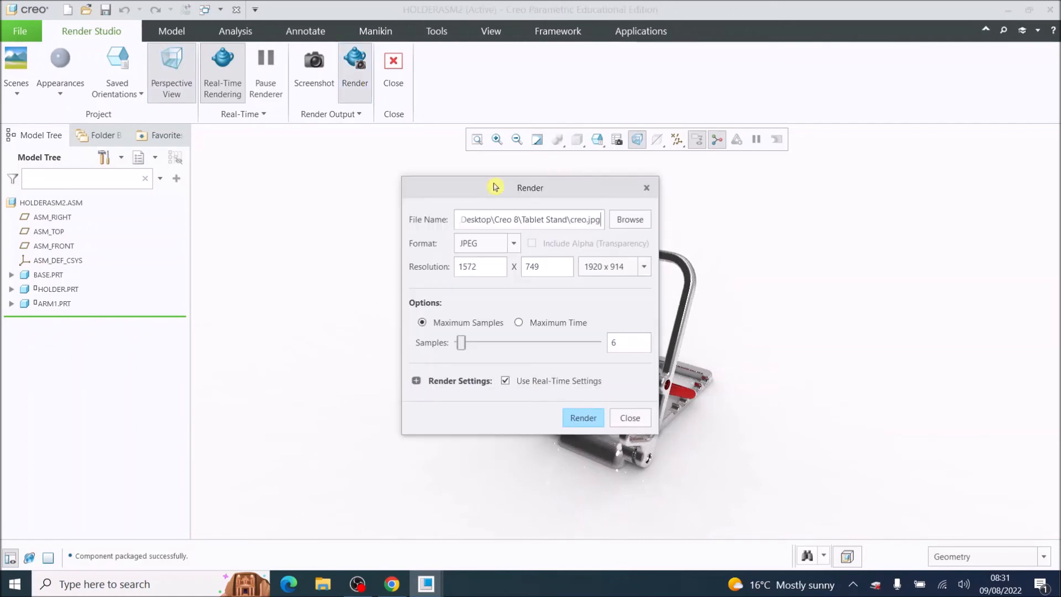
left_click_drag(491, 187, 194, 119)
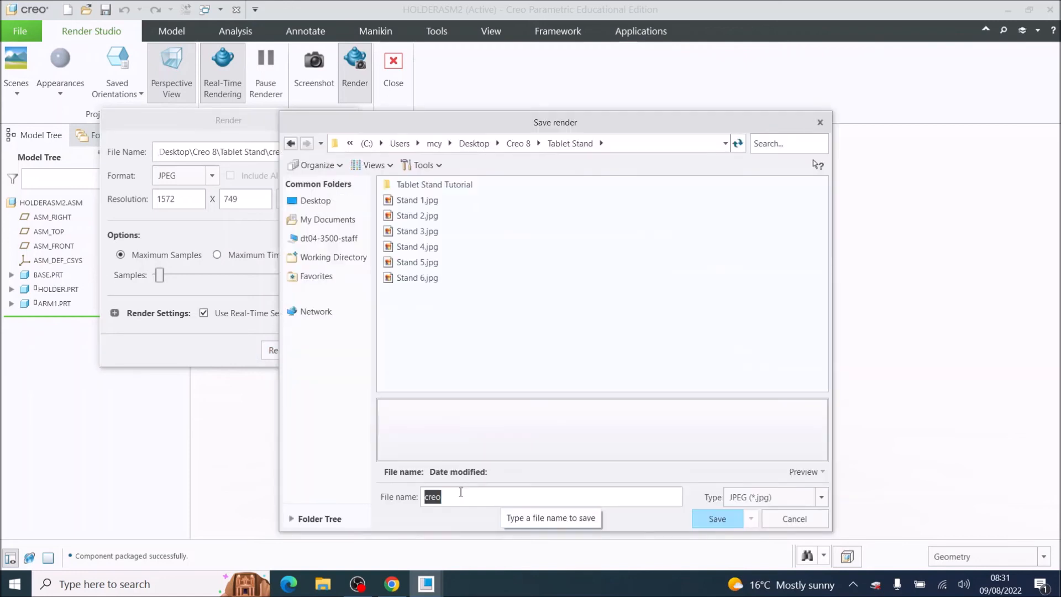
type("RENDER")
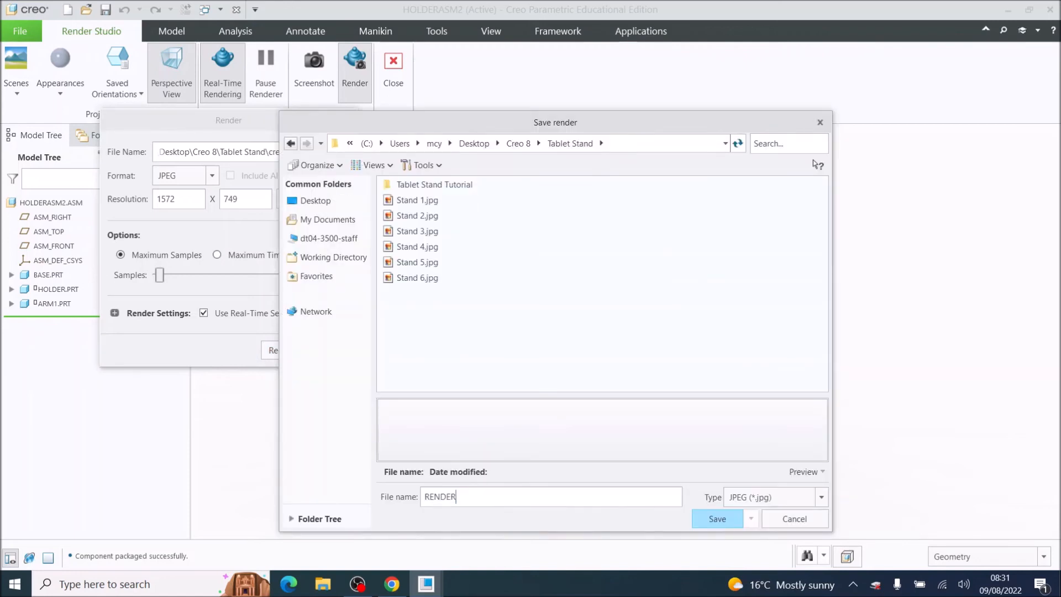
type(" TEST")
key("Return")
left_click(282, 351)
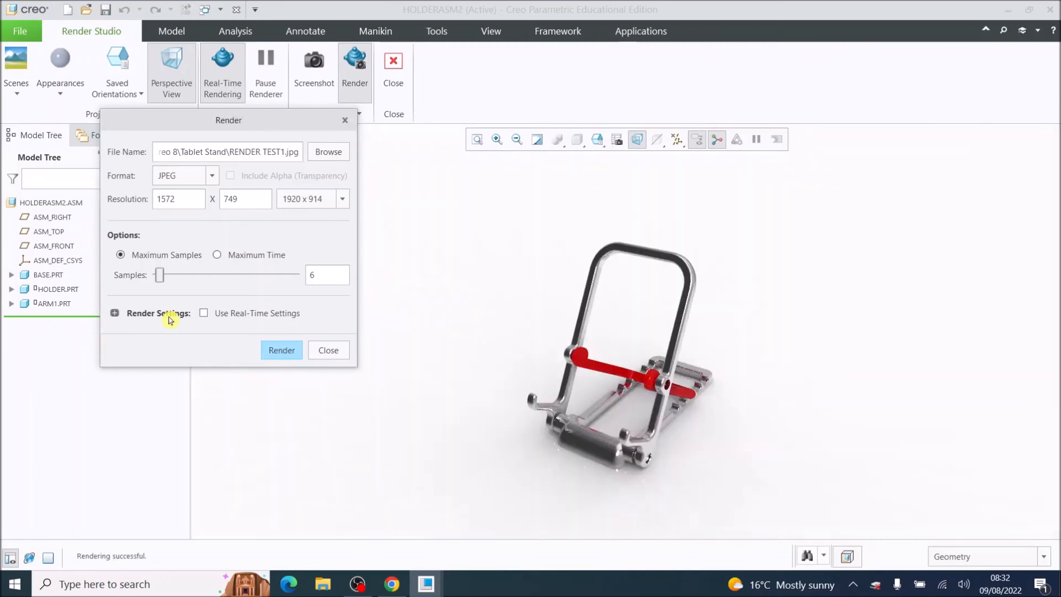
Expand the render settings, apply the Interior lighting preset without real-time settings, and name the output file RENDER TEST2
left_click(169, 320)
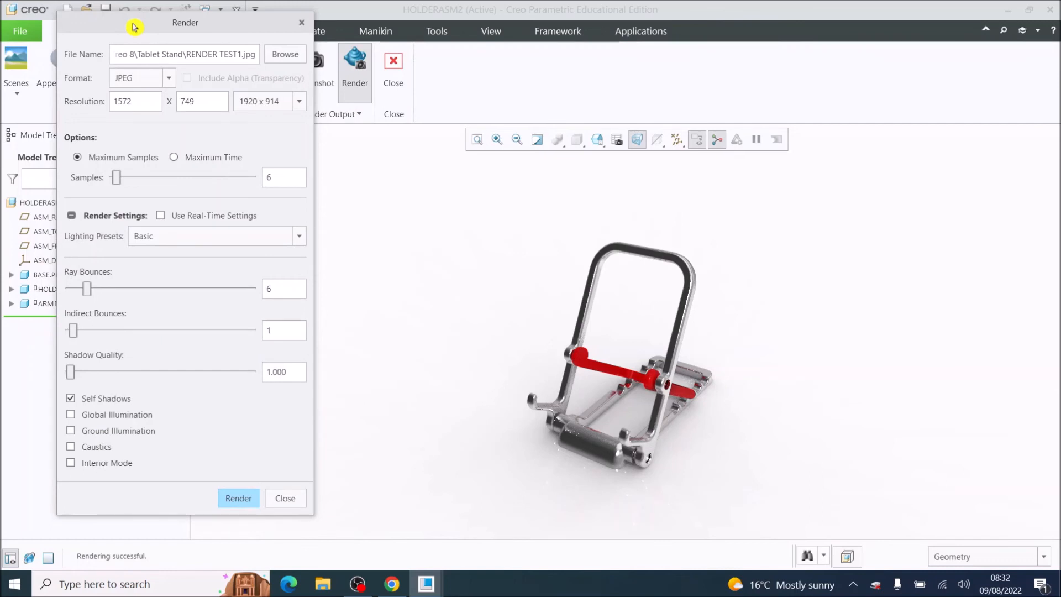
left_click_drag(135, 27, 128, 21)
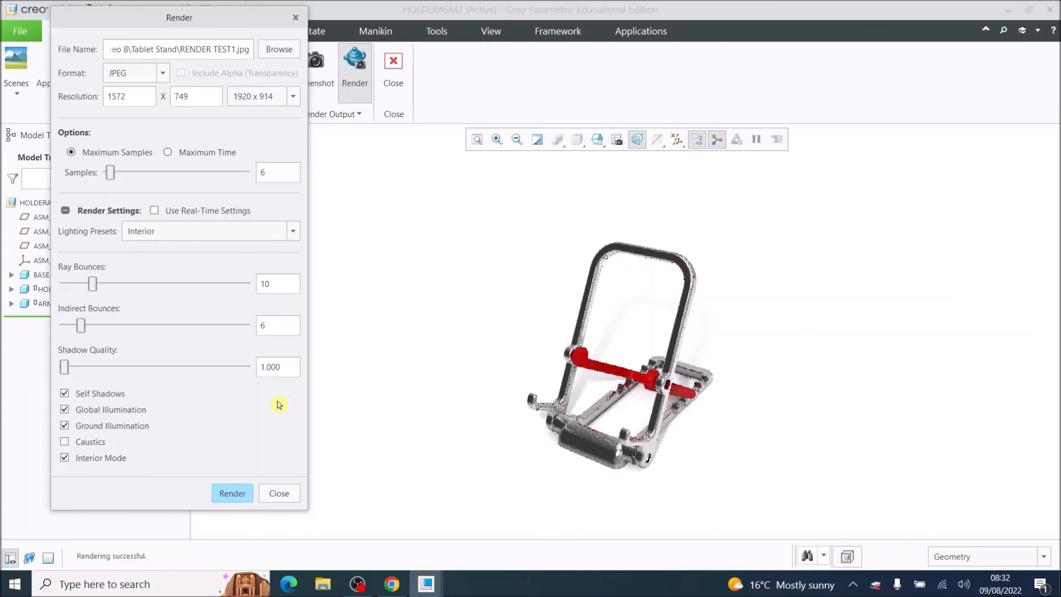
left_click(277, 50)
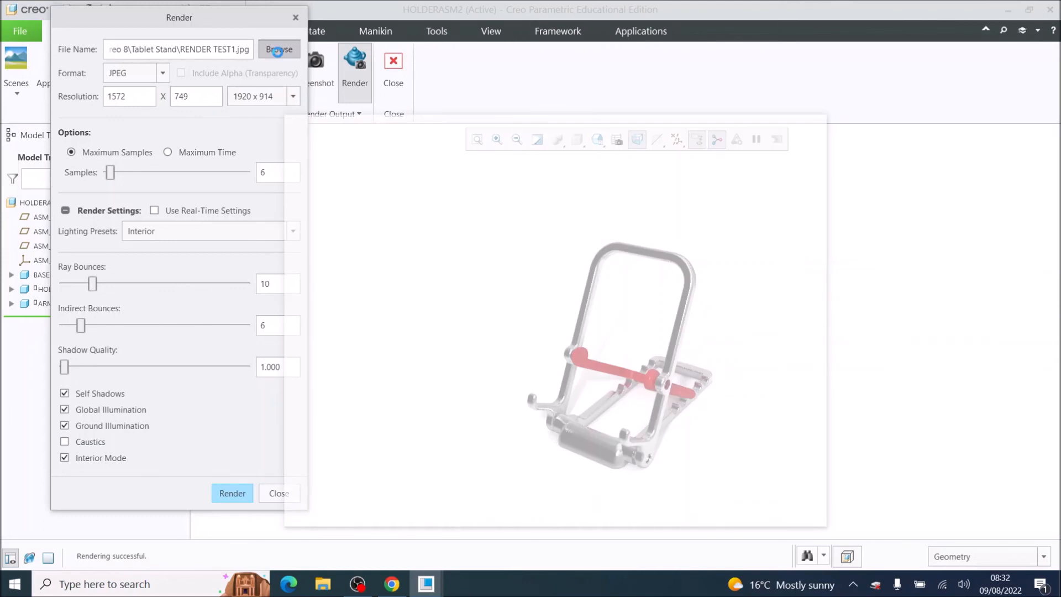
left_click_drag(497, 496, 474, 494)
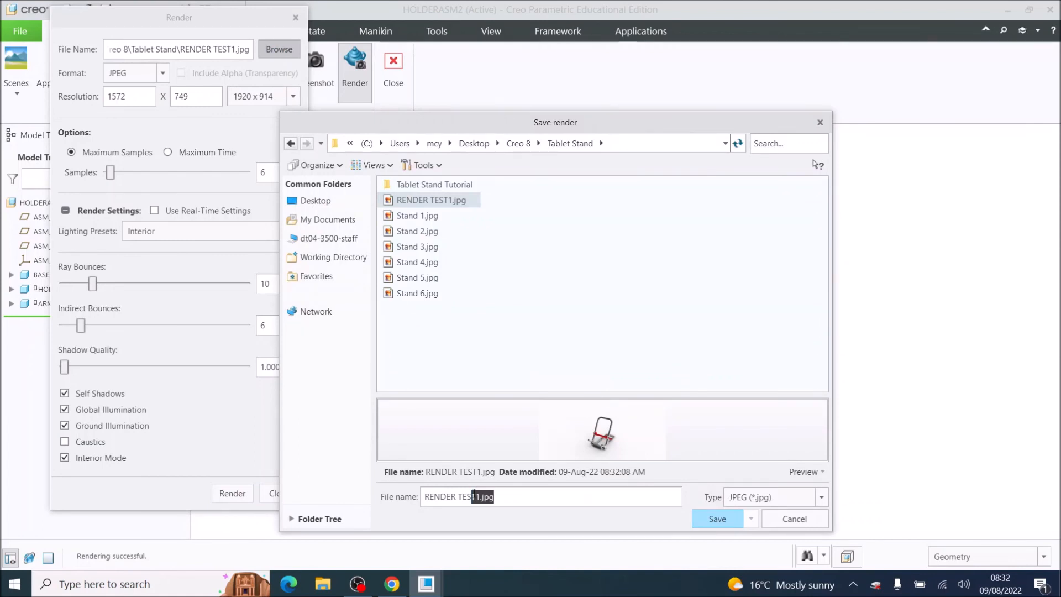
type("T2")
left_click(717, 518)
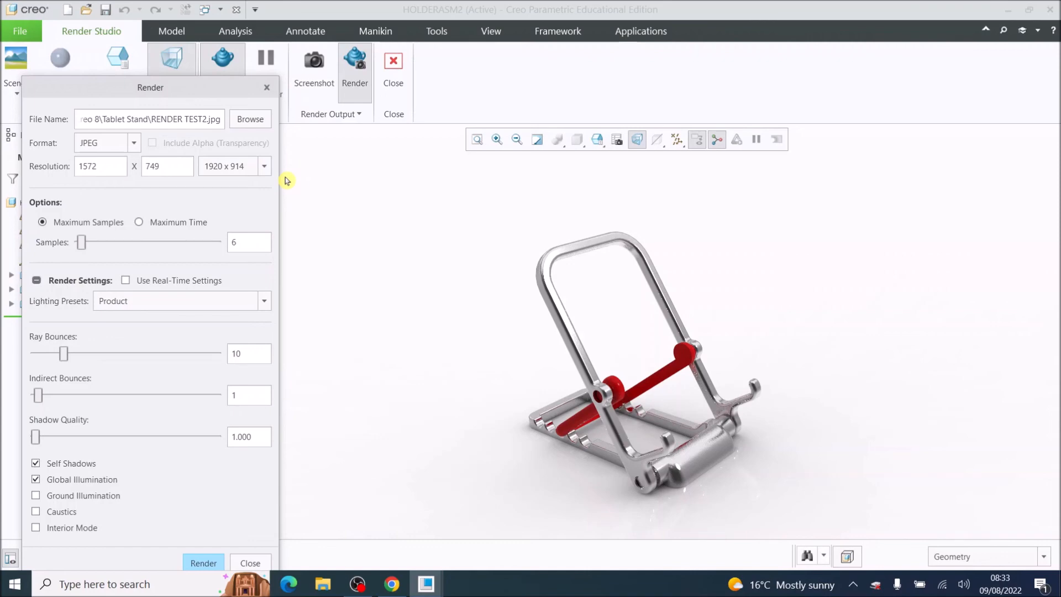
Name the output file RENDER TEST3 and render the rotated stand with the Product lighting preset
left_click(250, 119)
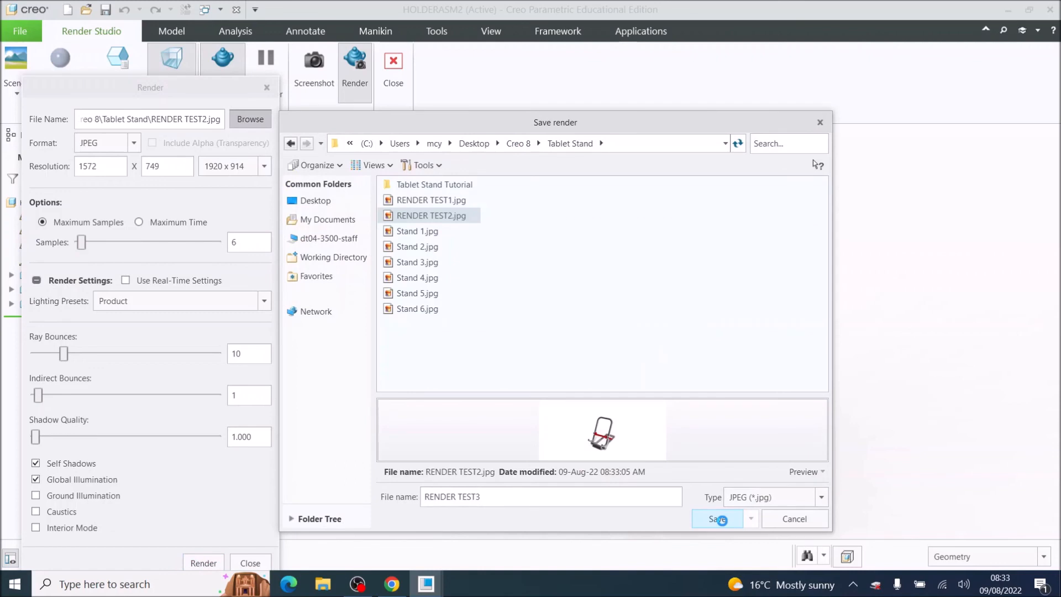
left_click(718, 519)
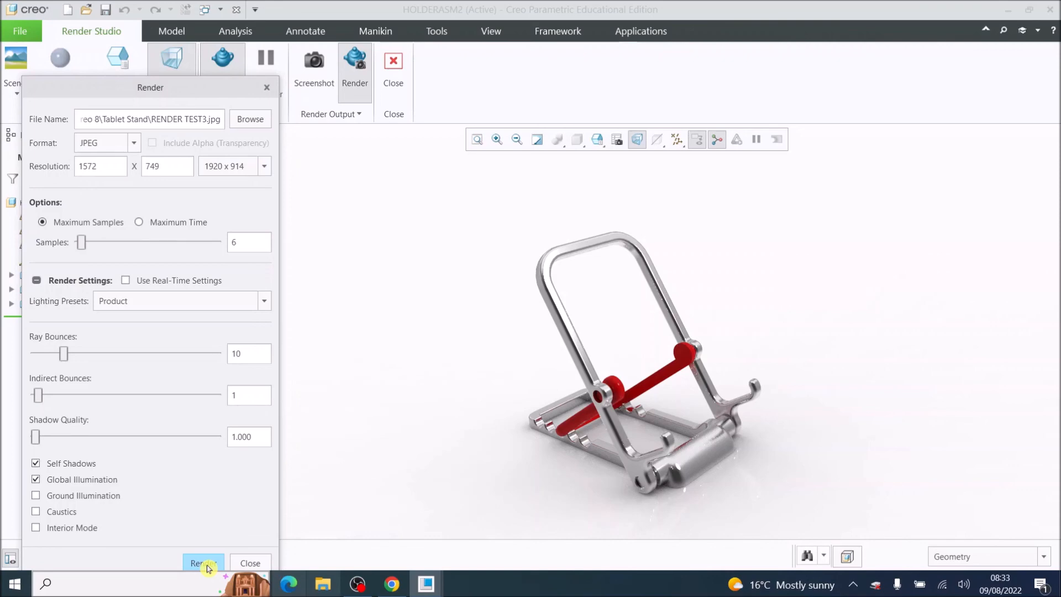
left_click(208, 569)
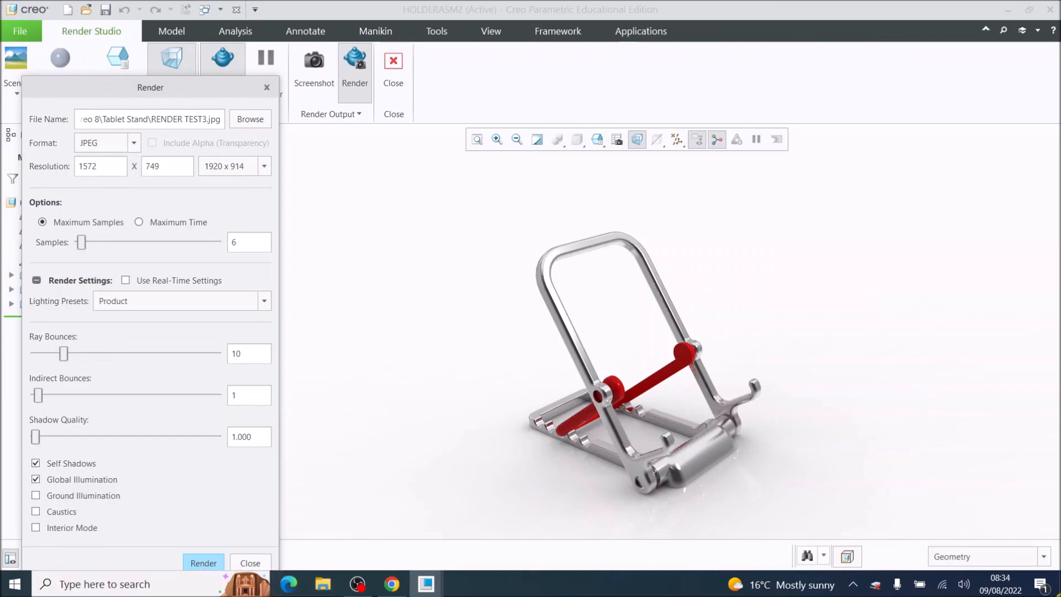